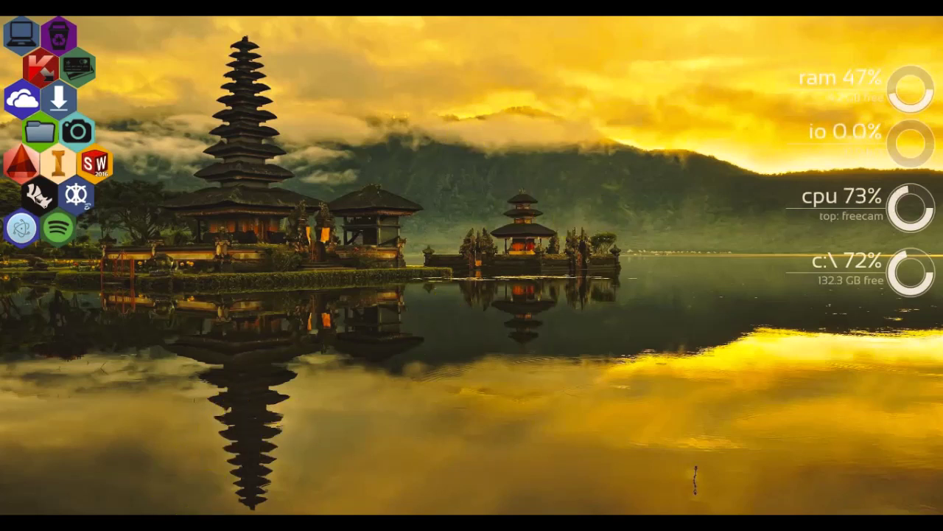
Step: Restore and maximize the Trolley Wheel Parts drawing, then open the Annotate tab's dimension style list
click(230, 474)
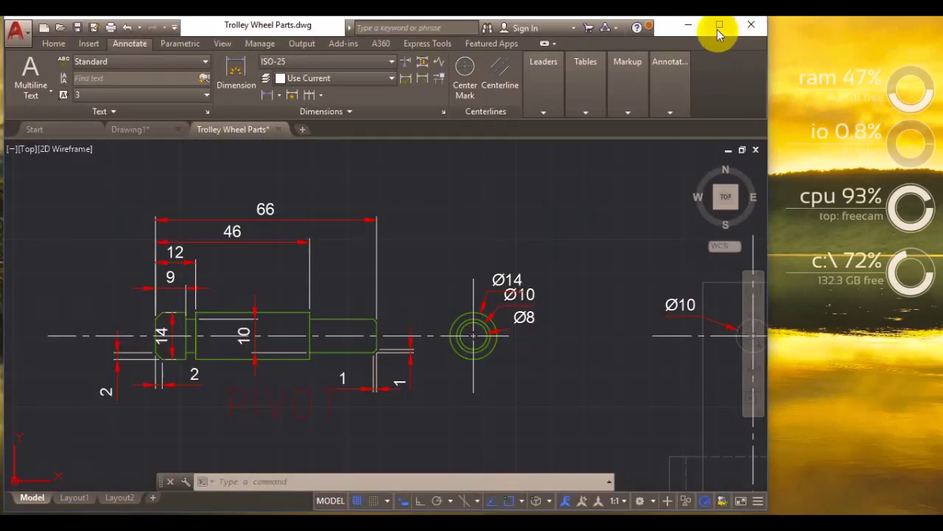
click(718, 28)
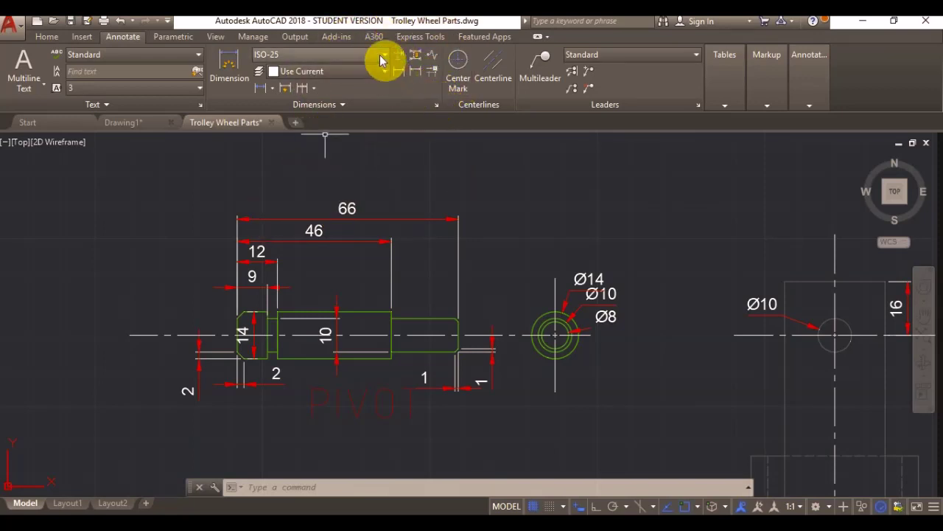
click(385, 58)
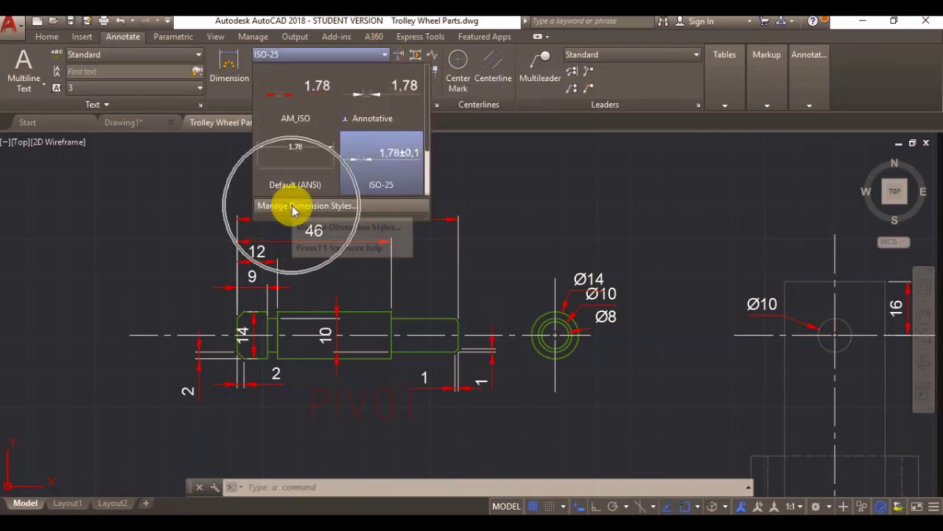
Step: Open the Dimension Style Manager, select ISO-25 and start modifying it
click(438, 104)
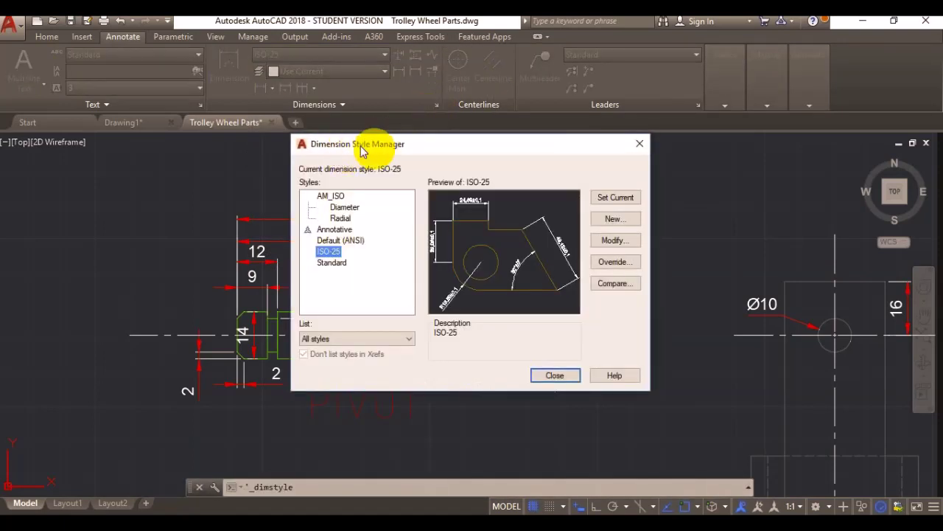
mouse_move(465, 140)
mouse_down()
mouse_move(588, 84)
mouse_move(578, 96)
mouse_move(601, 126)
mouse_up()
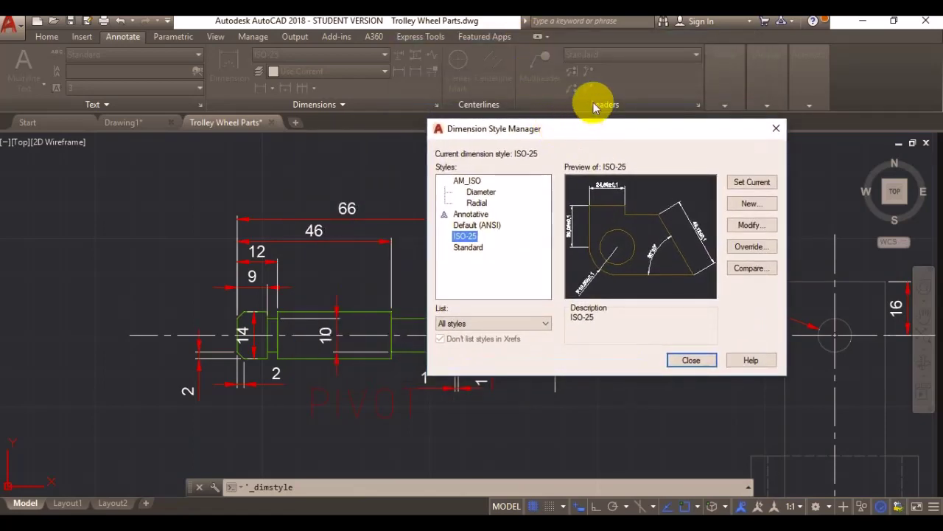
click(466, 239)
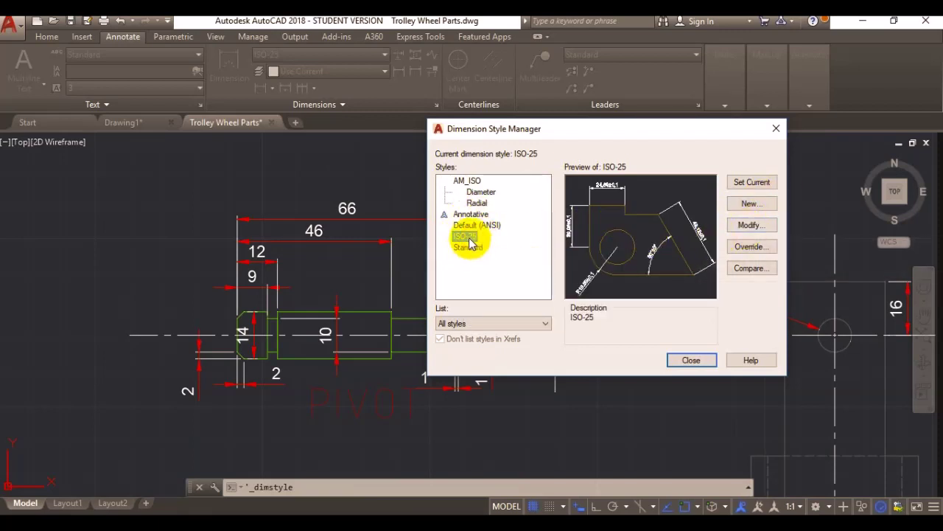
click(740, 227)
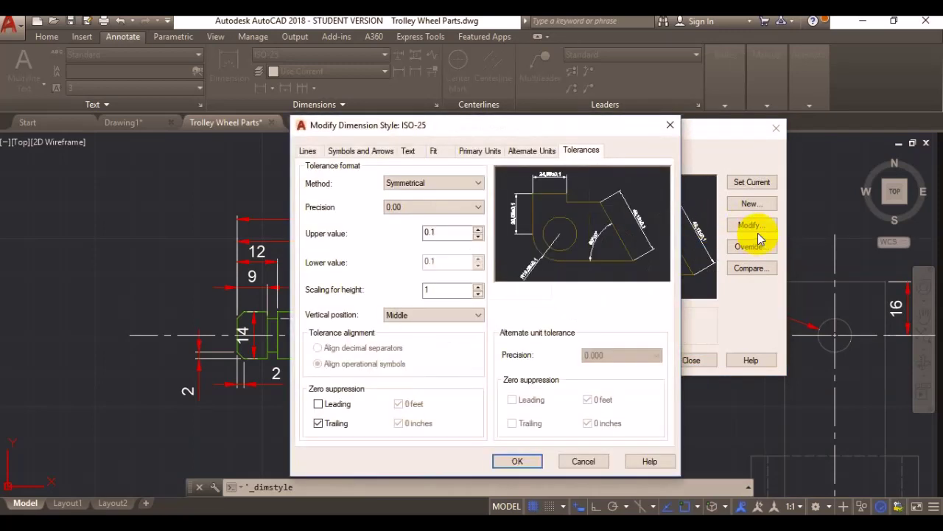
click(308, 150)
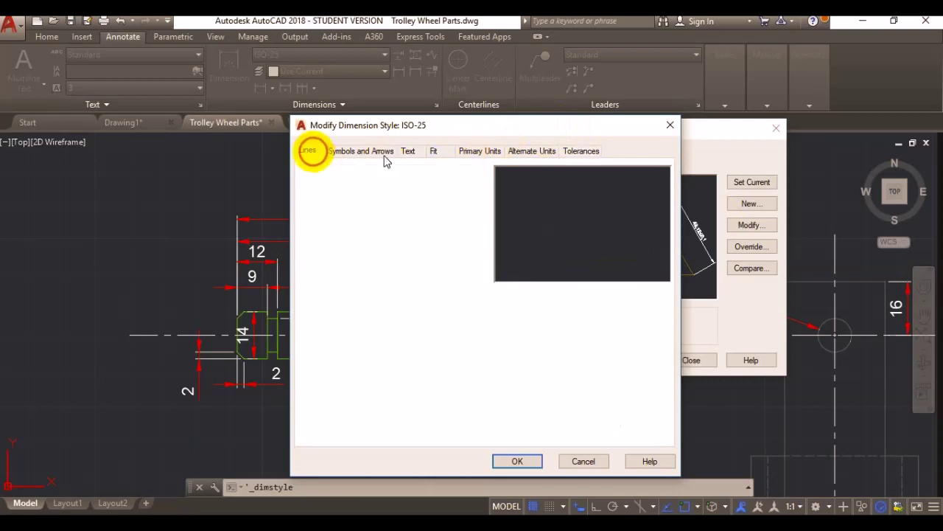
click(597, 151)
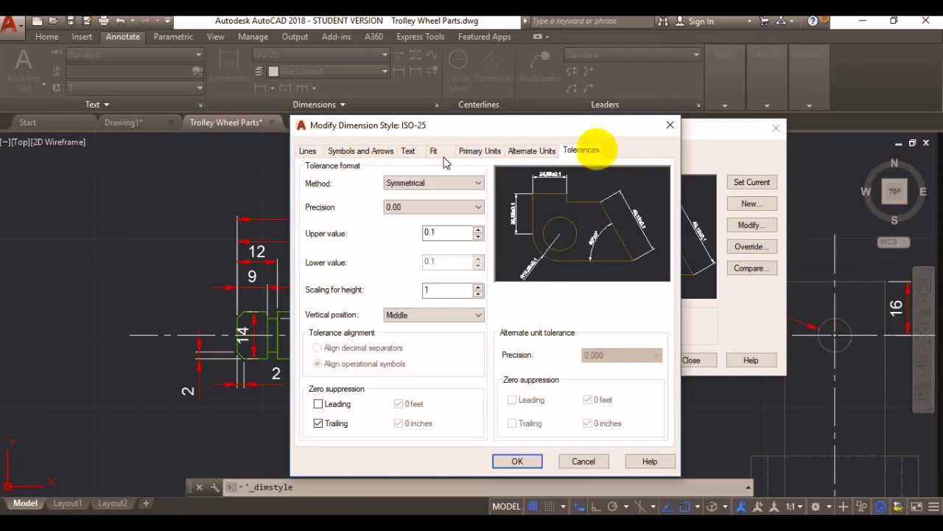
drag(424, 128, 659, 77)
drag(735, 73, 629, 92)
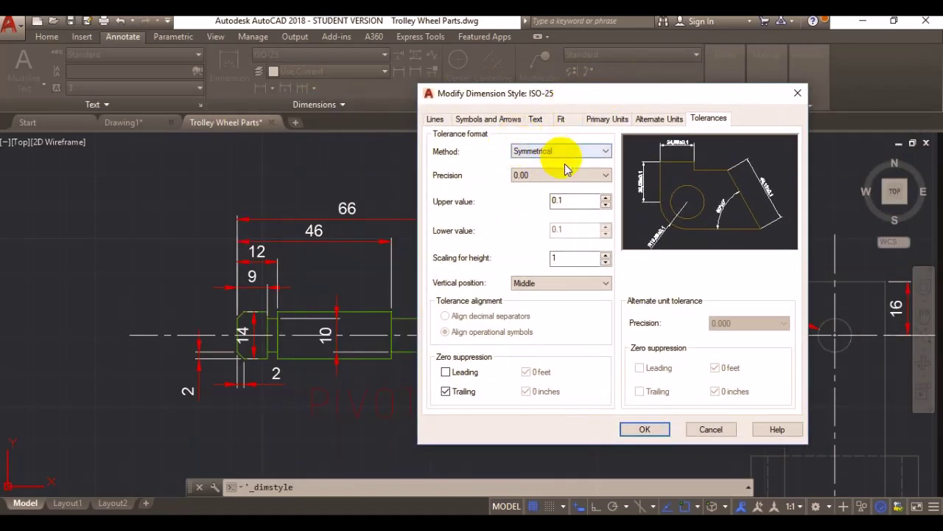
click(604, 155)
click(582, 153)
click(540, 163)
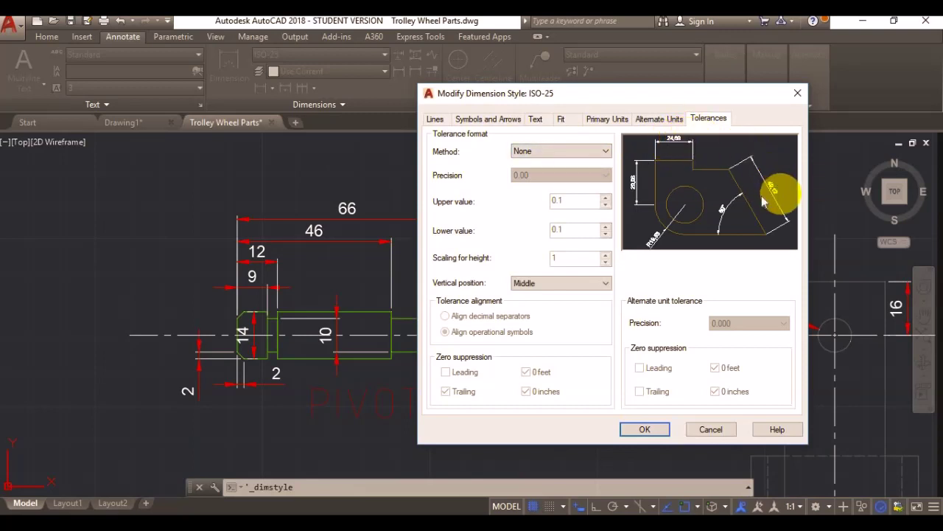
click(572, 151)
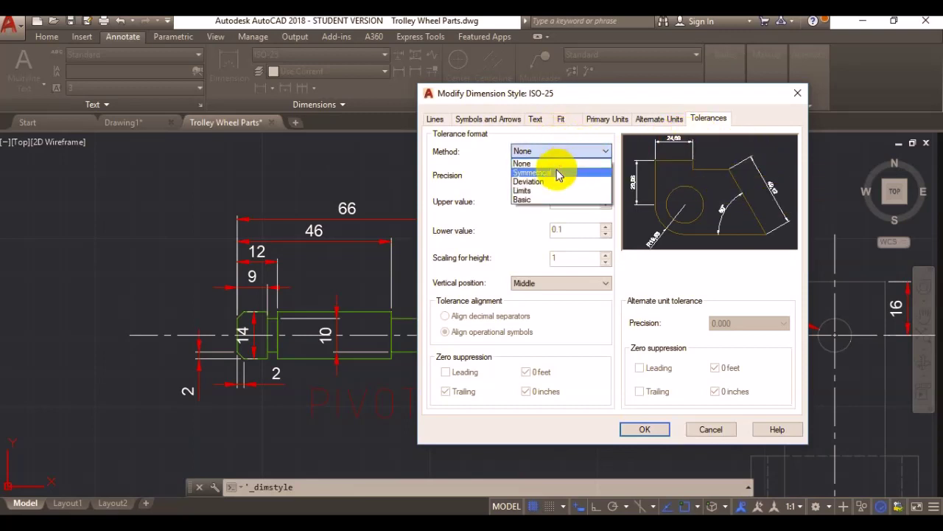
click(558, 172)
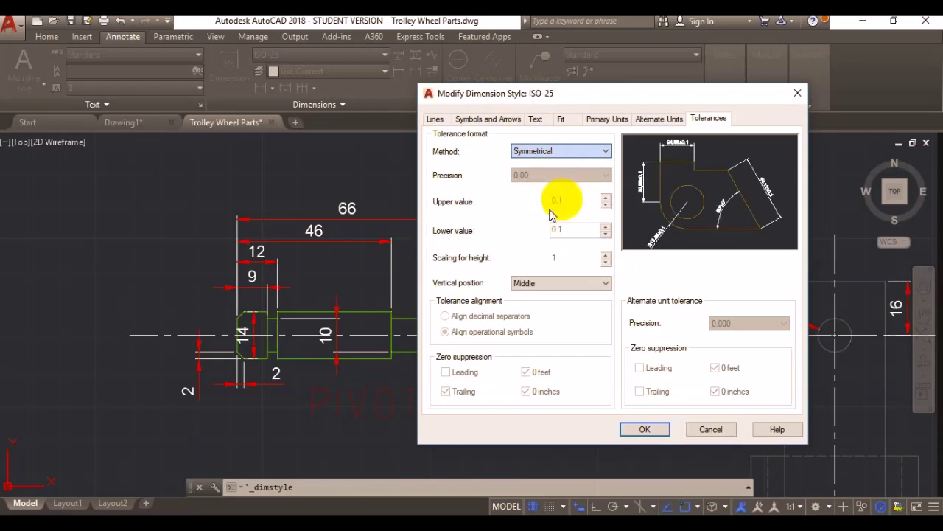
drag(575, 202, 537, 205)
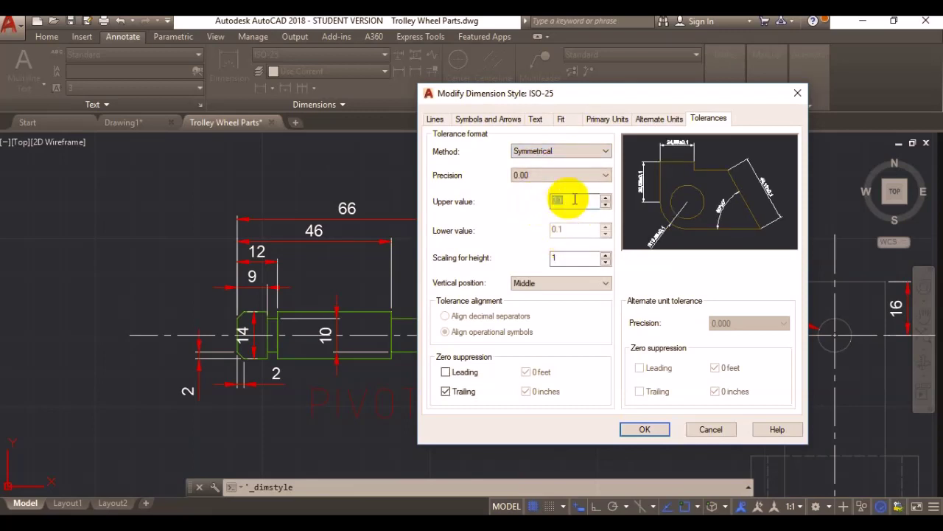
text(0.1)
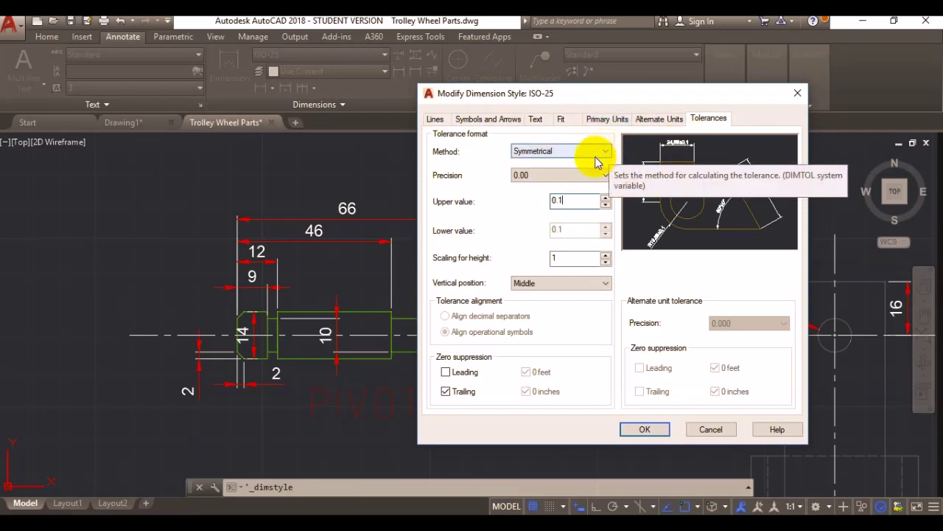
double_click(573, 202)
click(573, 201)
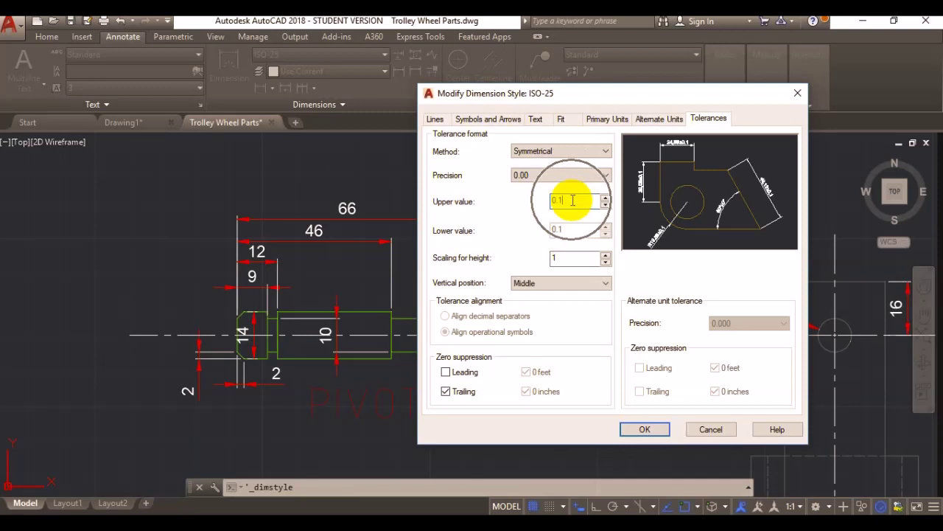
Step: Set the ISO-25 tolerance method to Deviation with upper value 0.3 and lower value 0
click(605, 155)
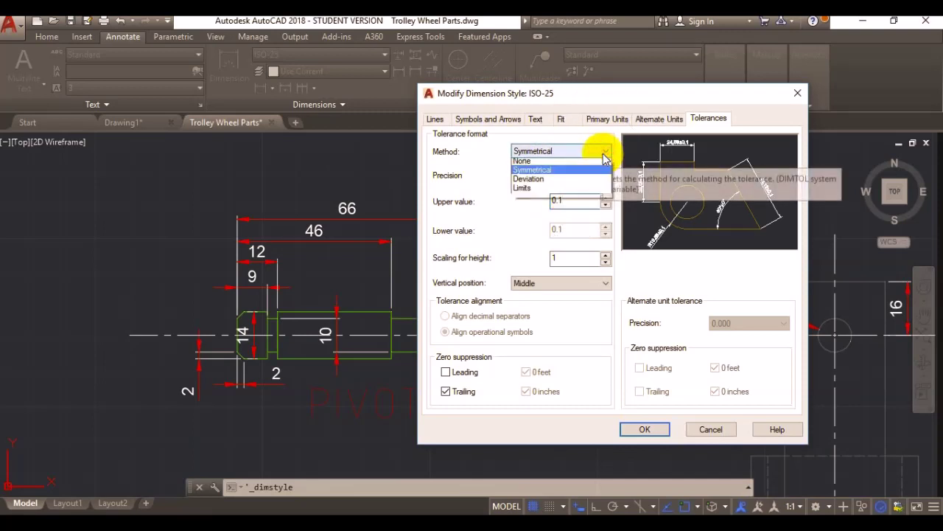
click(571, 182)
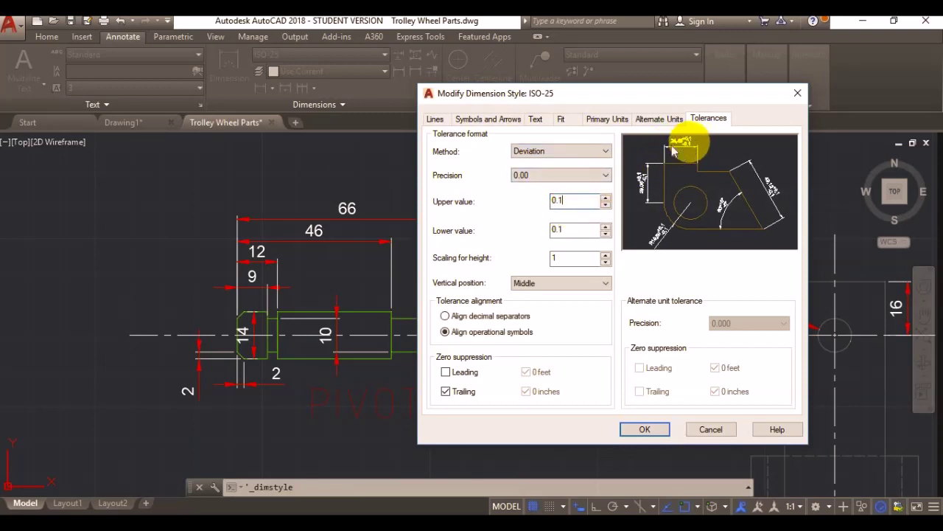
double_click(567, 204)
click(567, 204)
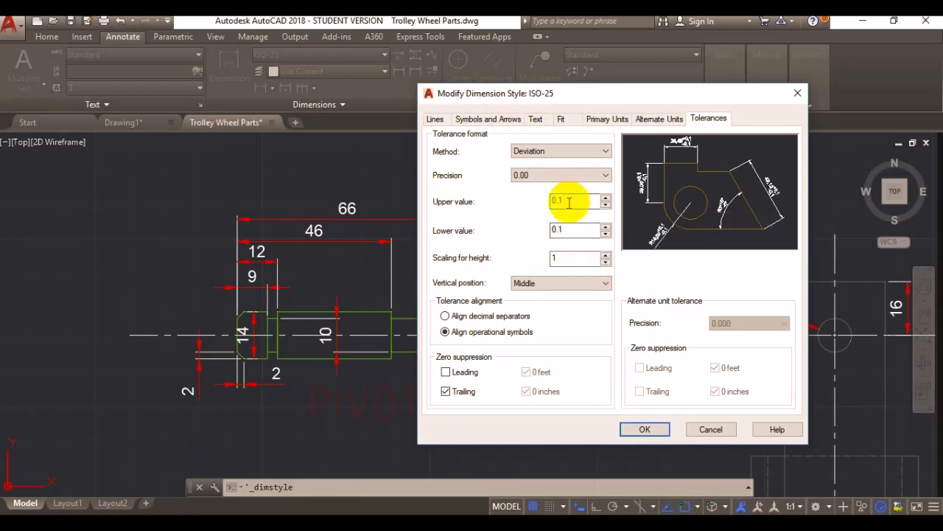
click(561, 203)
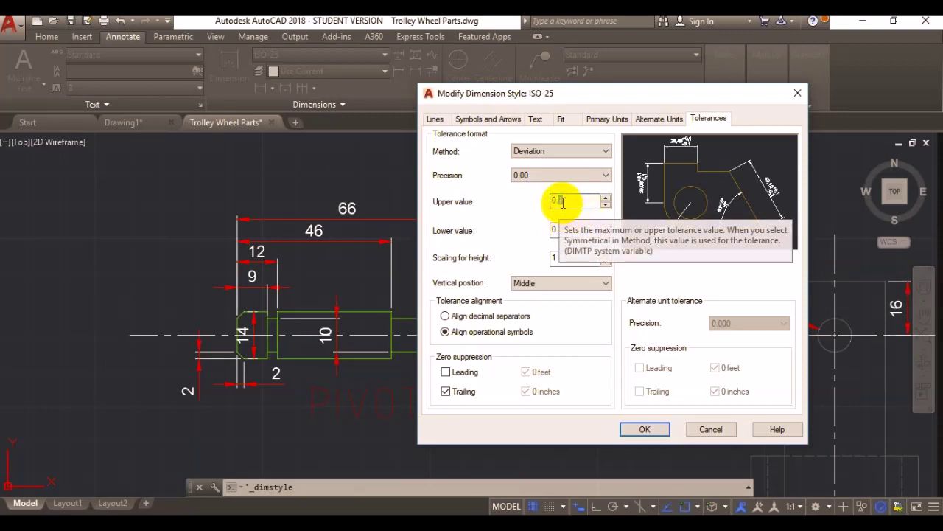
double_click(571, 200)
click(573, 230)
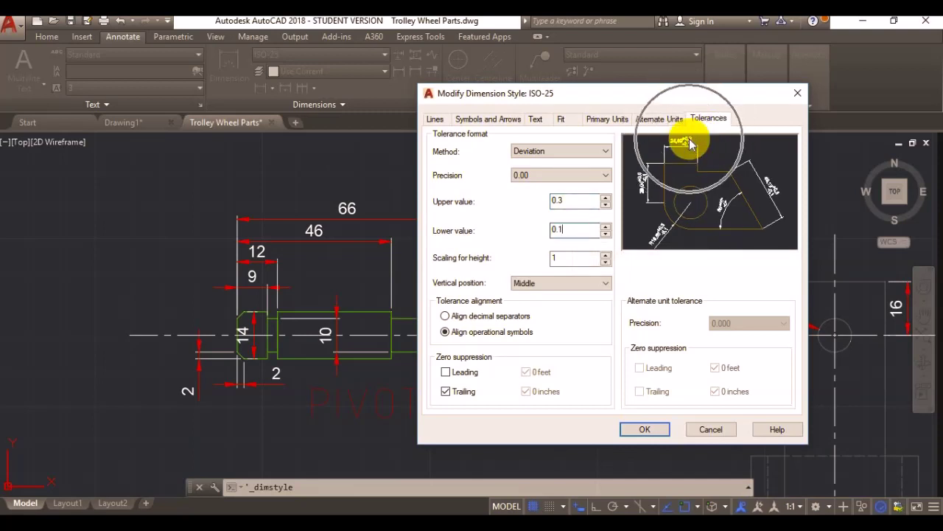
double_click(566, 231)
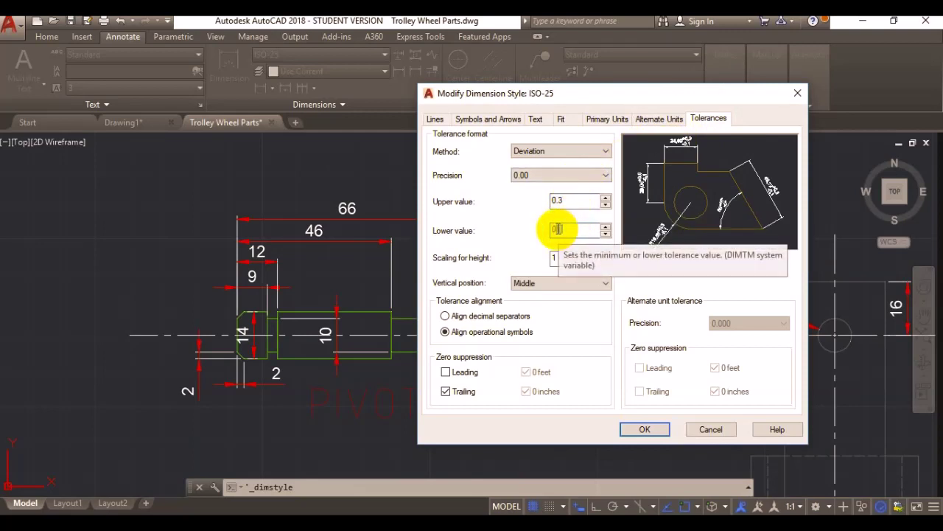
key(BackSpace)
key(BackSpace)
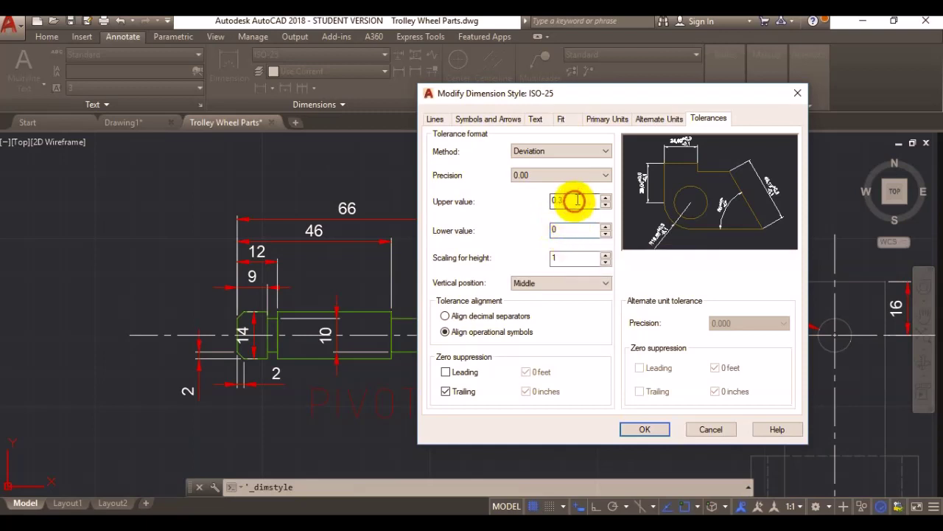
click(574, 200)
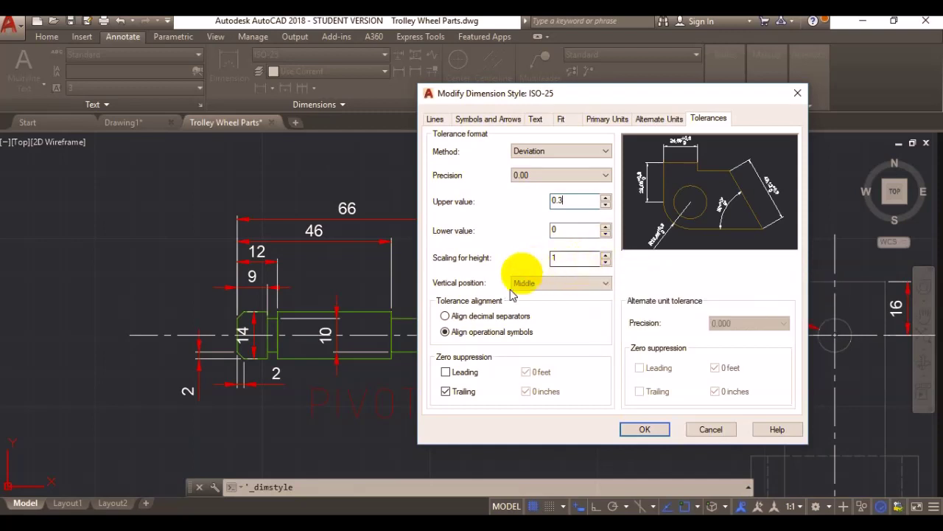
click(686, 148)
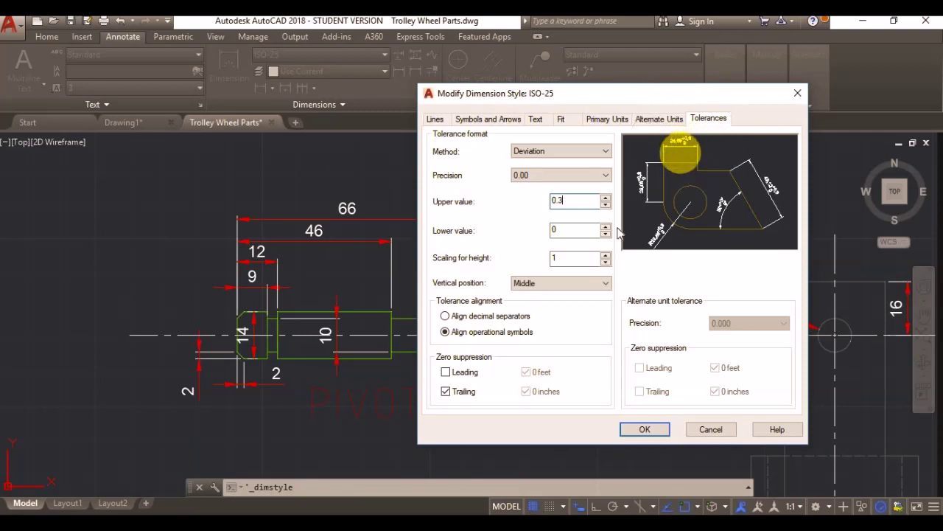
Step: Set the tolerance vertical position to Middle for the +0.3/0 deviation tolerance
click(603, 288)
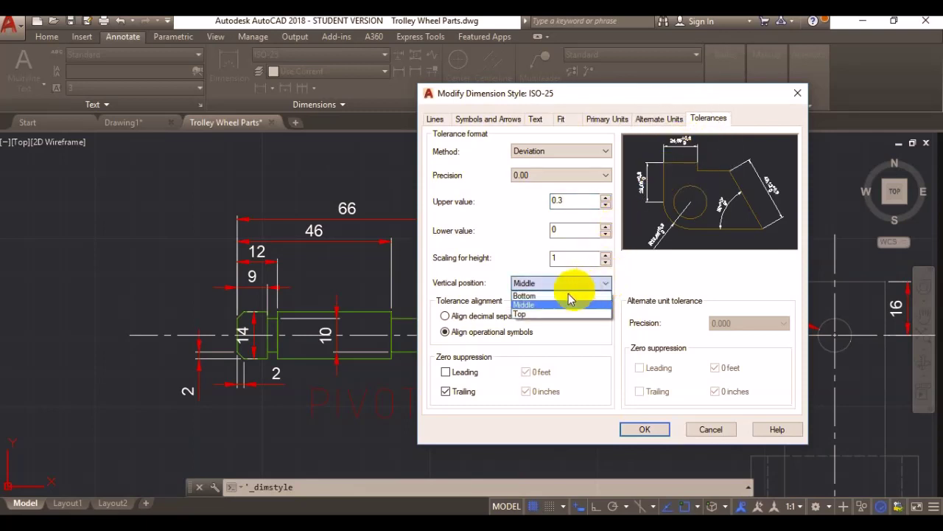
click(568, 295)
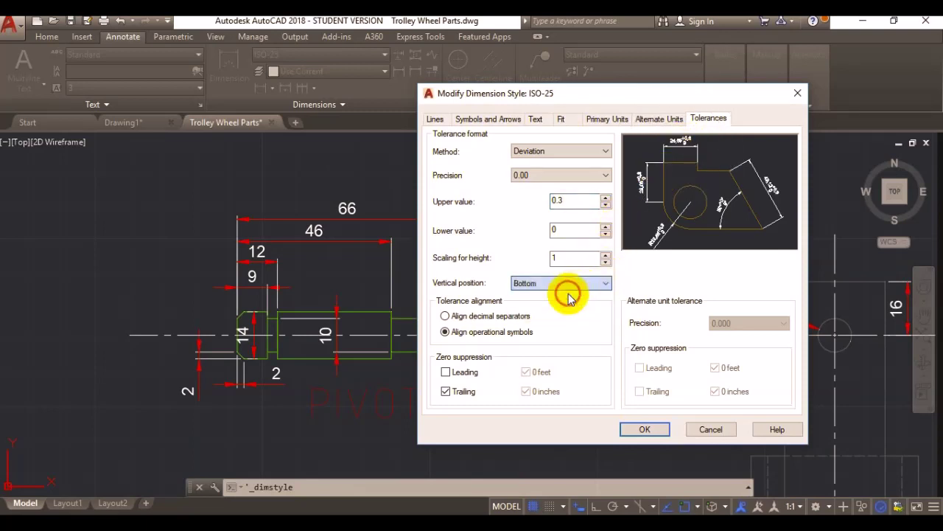
click(672, 149)
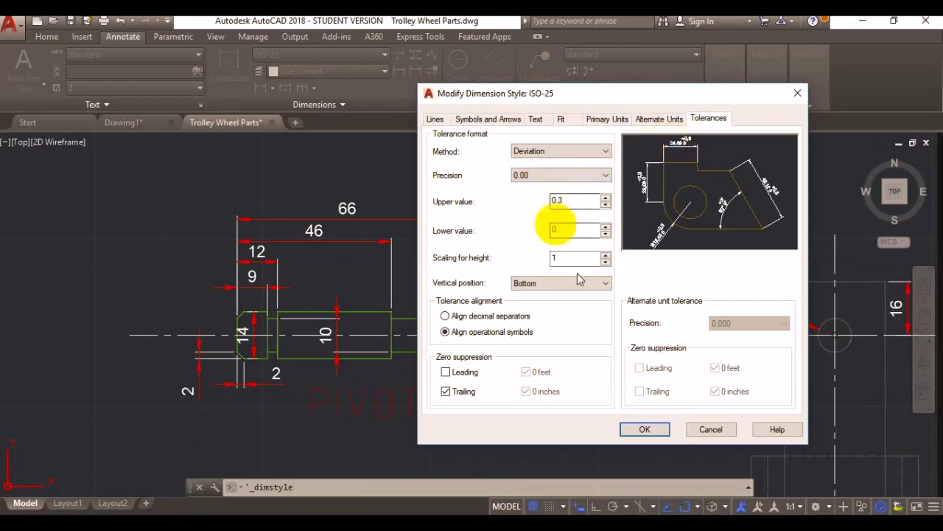
click(607, 283)
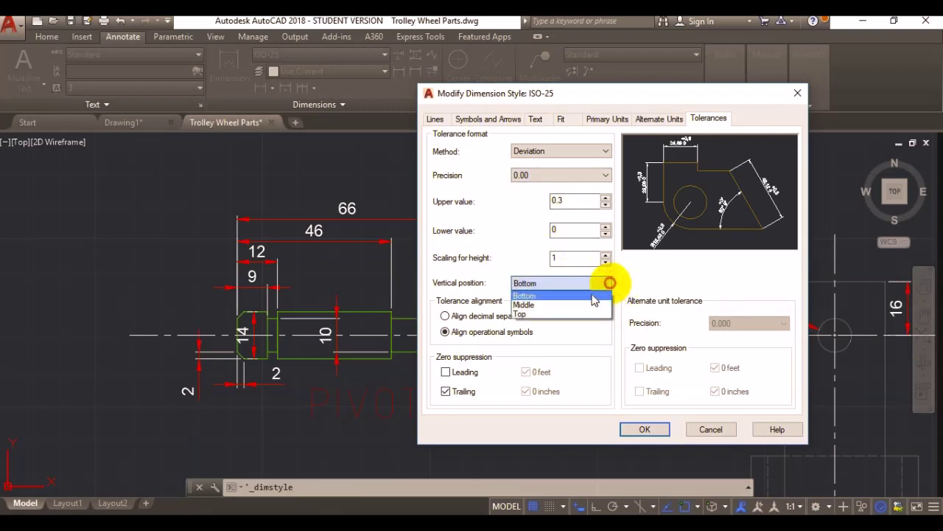
click(568, 314)
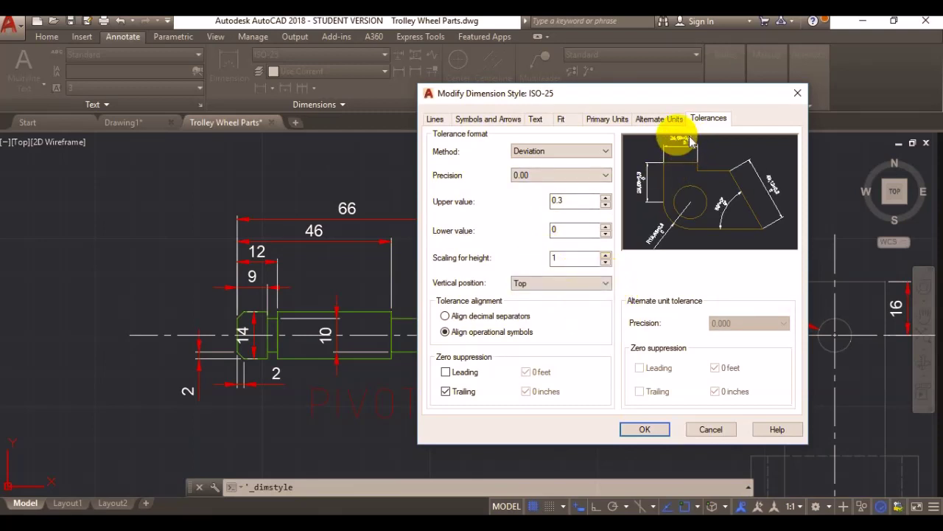
click(597, 283)
click(571, 296)
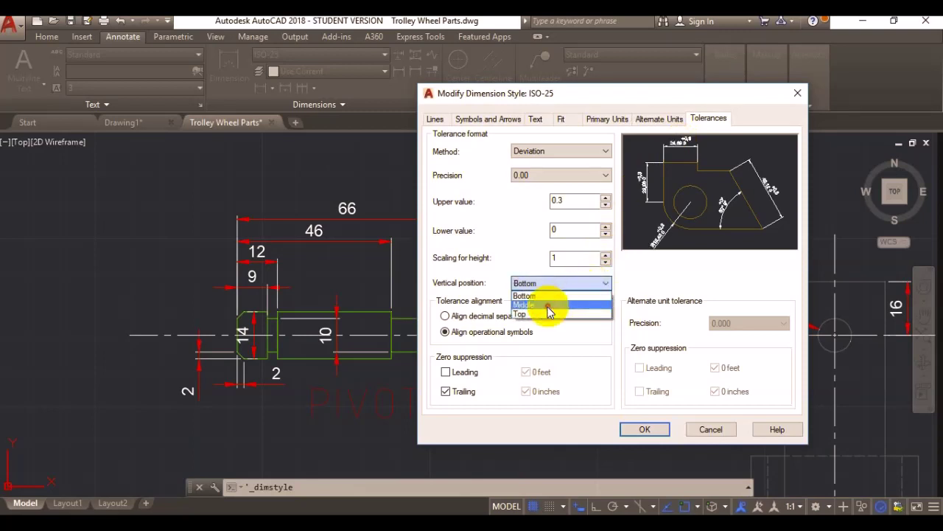
click(547, 305)
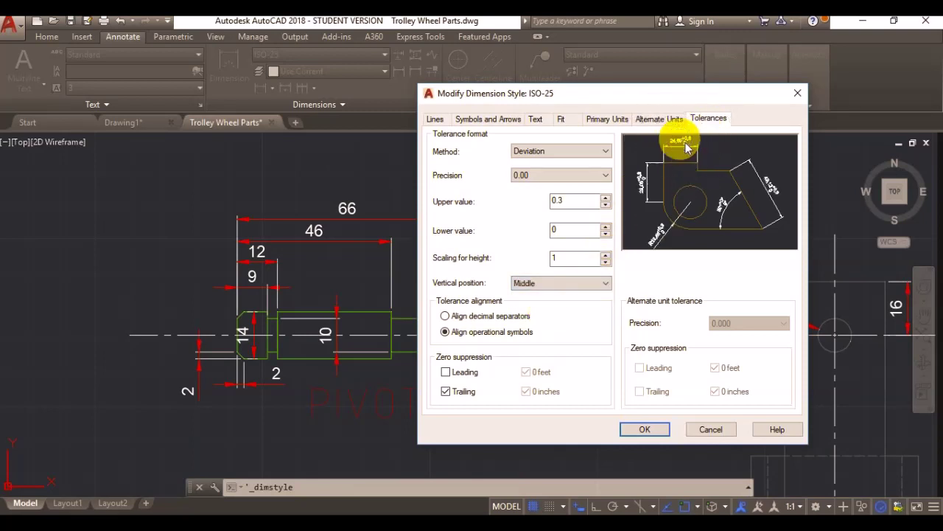
click(686, 145)
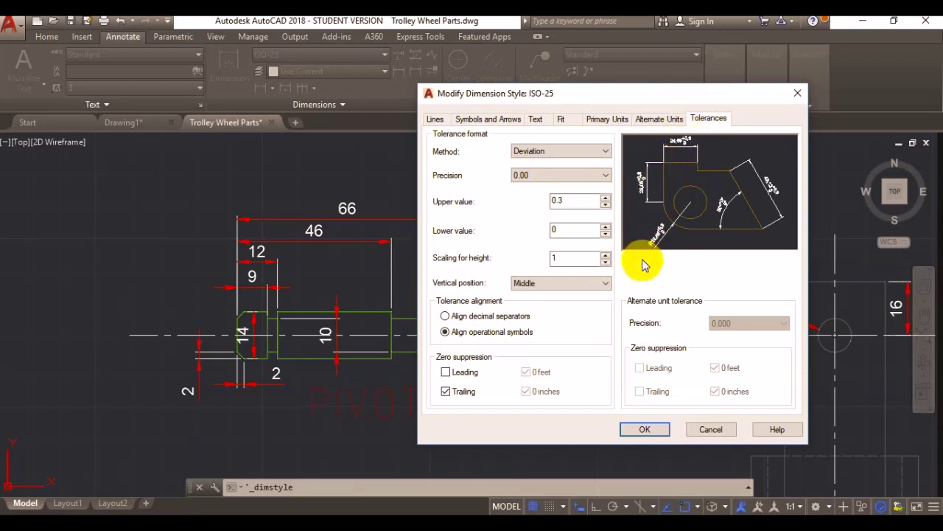
click(607, 151)
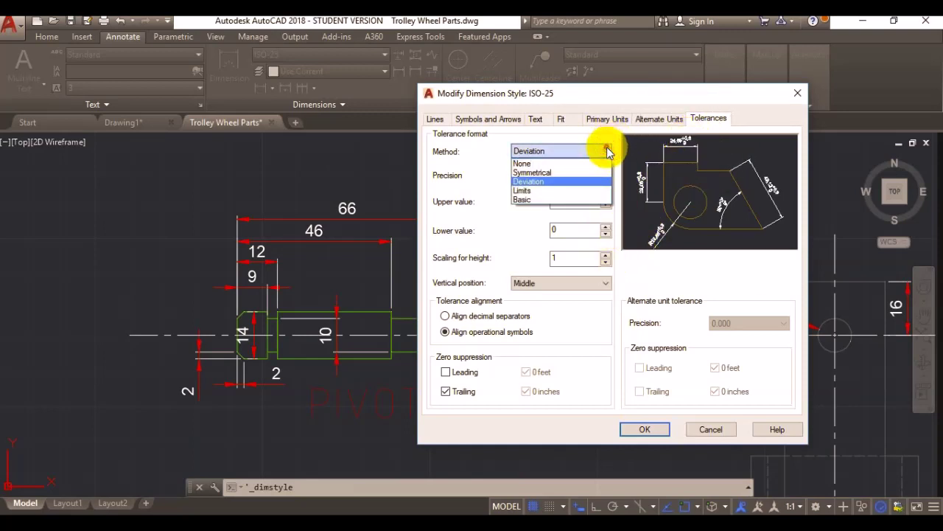
Step: Switch the ISO-25 tolerance method to Symmetrical with a 0.05 upper value
click(562, 191)
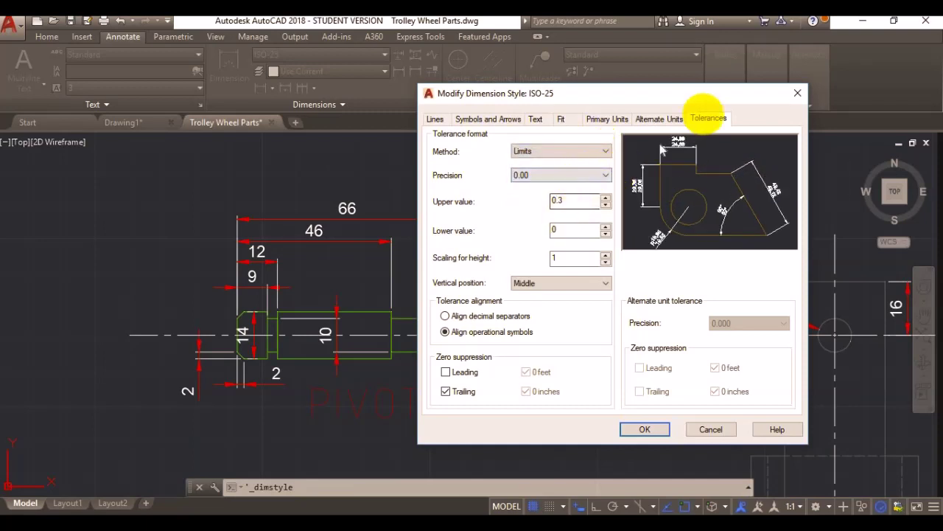
double_click(572, 201)
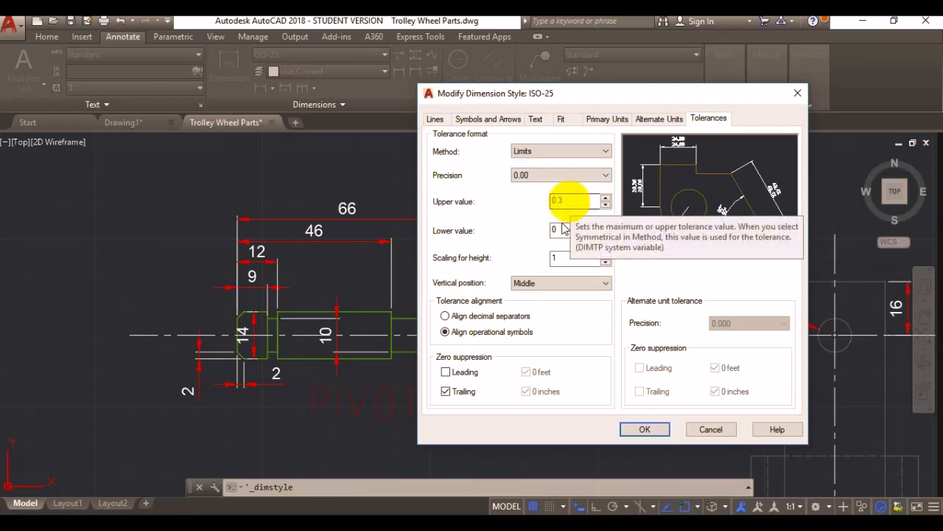
double_click(563, 230)
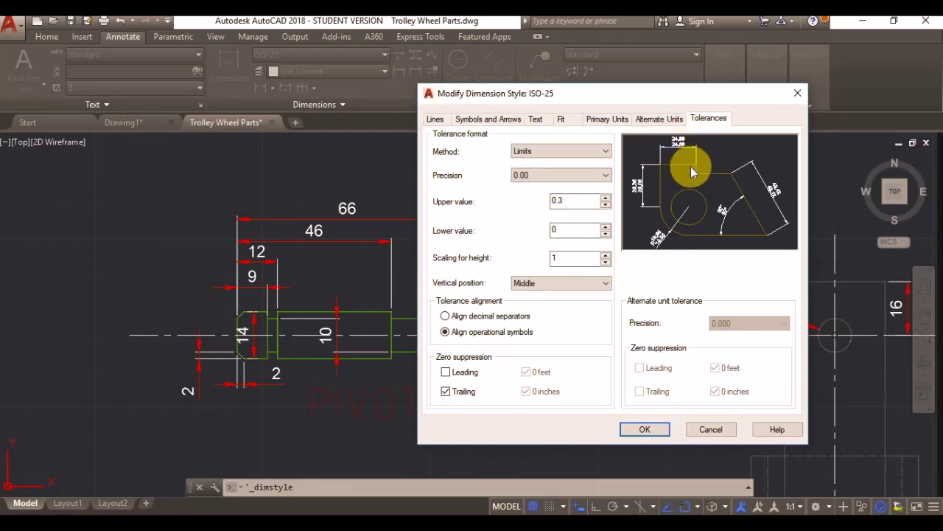
click(588, 156)
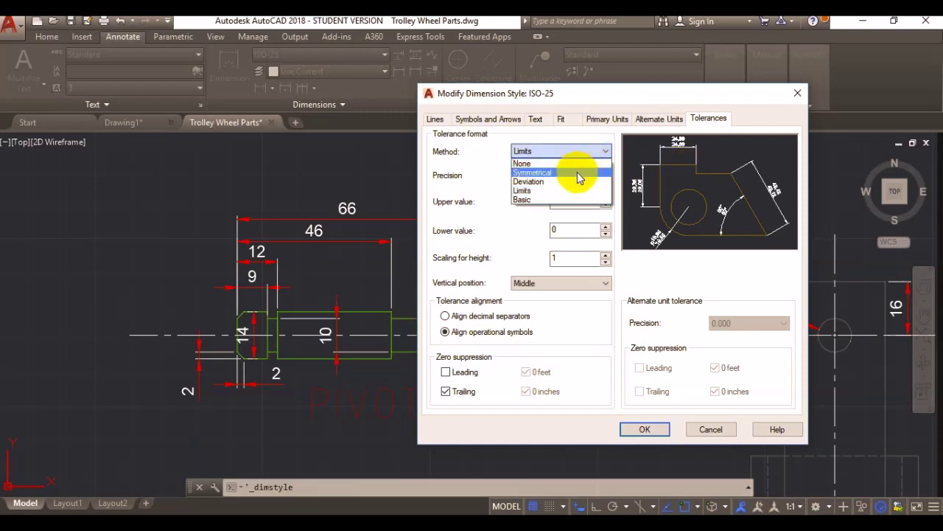
click(575, 173)
double_click(568, 200)
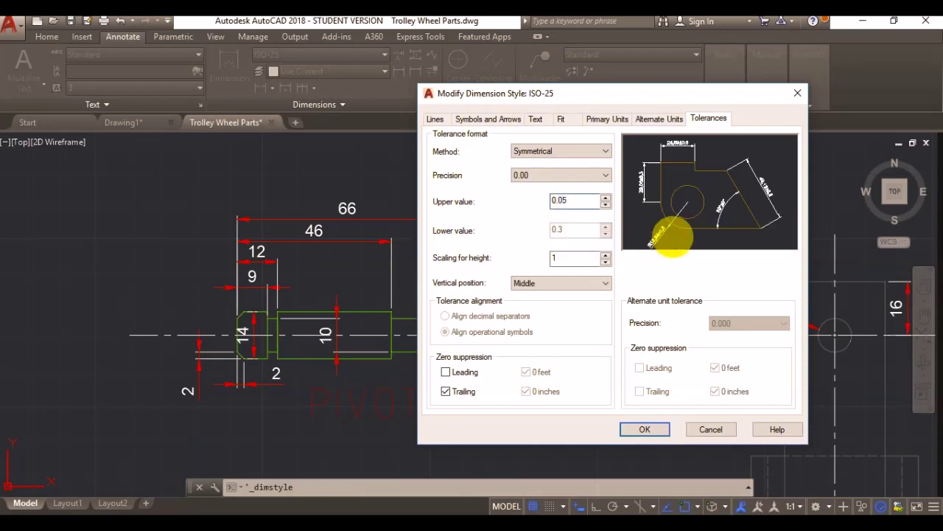
click(586, 265)
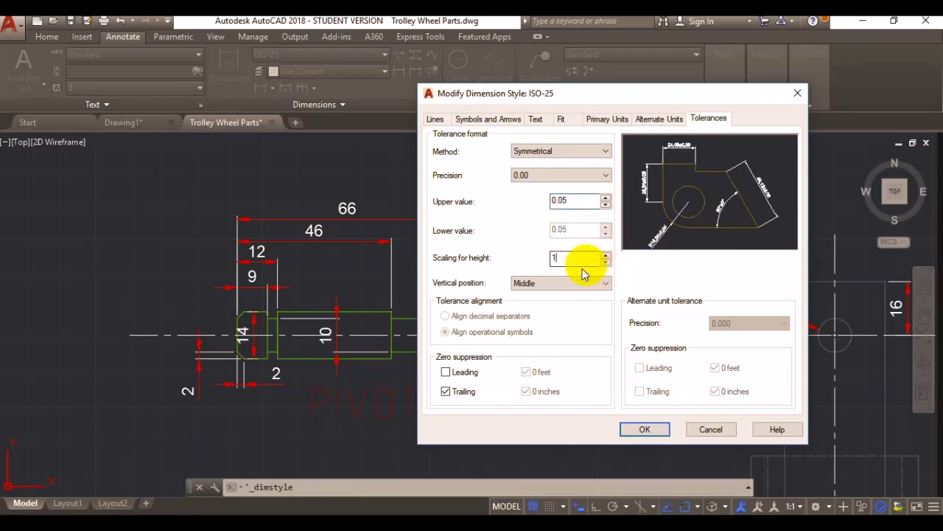
Step: Save the ISO-25 style changes and close the Dimension Style Manager
click(659, 430)
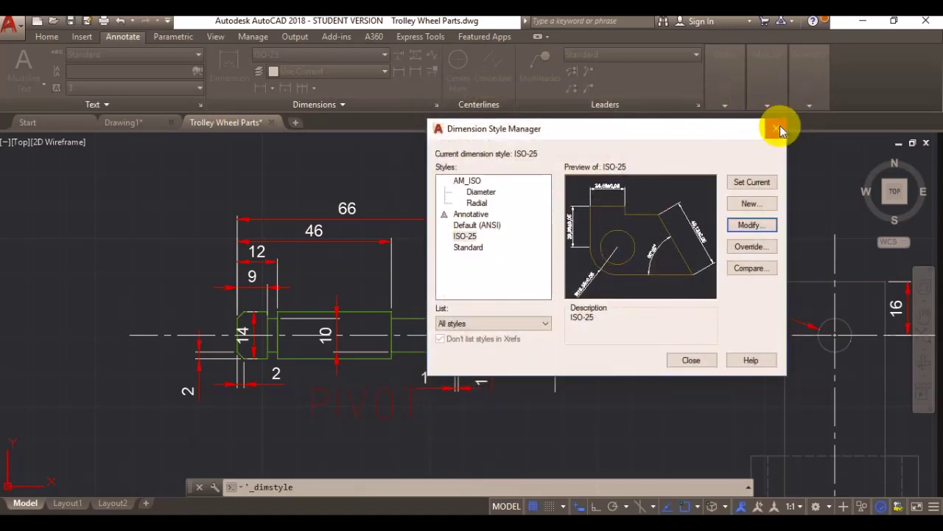
click(774, 126)
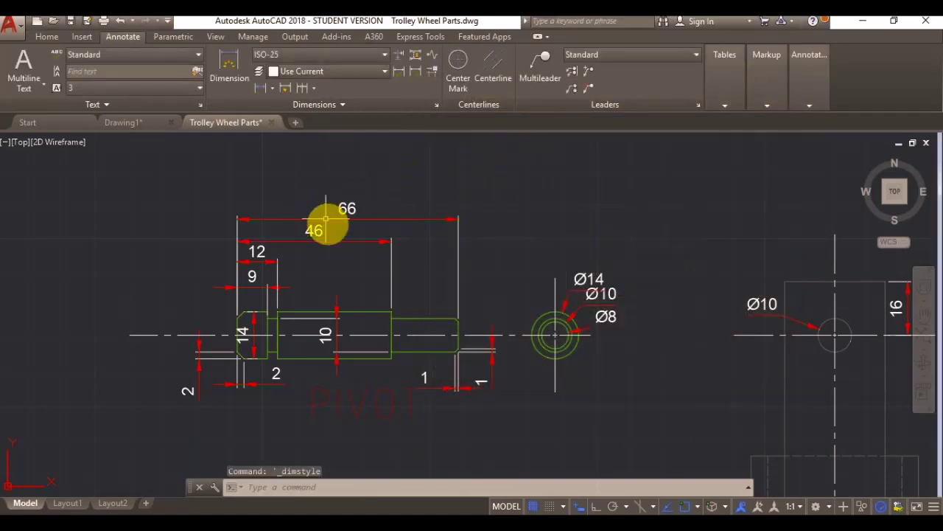
click(408, 165)
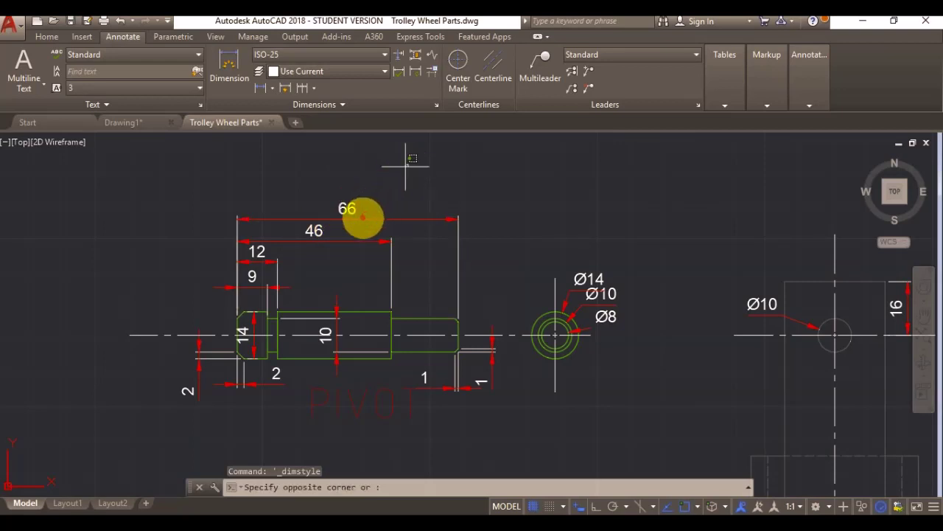
Step: Apply the ISO-25 style to the 66 overall length dimension so it reads 66±0,05
click(358, 212)
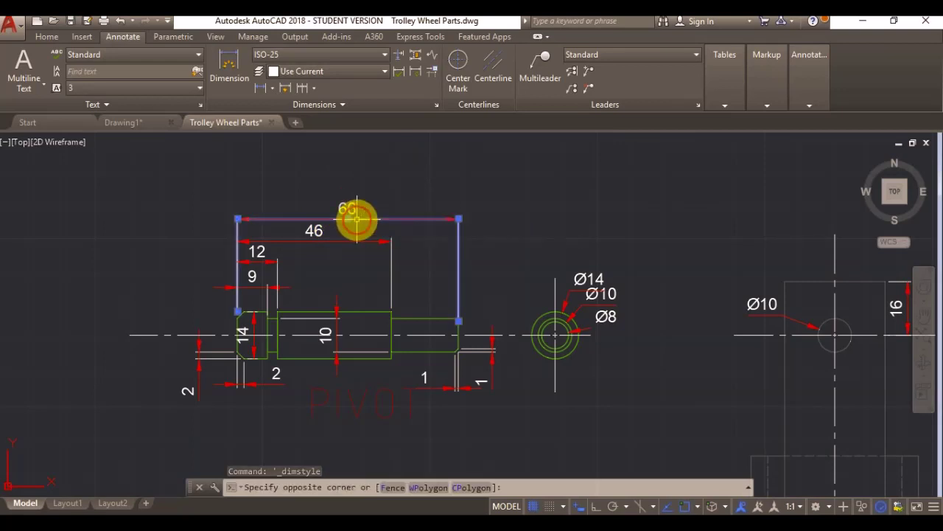
click(386, 71)
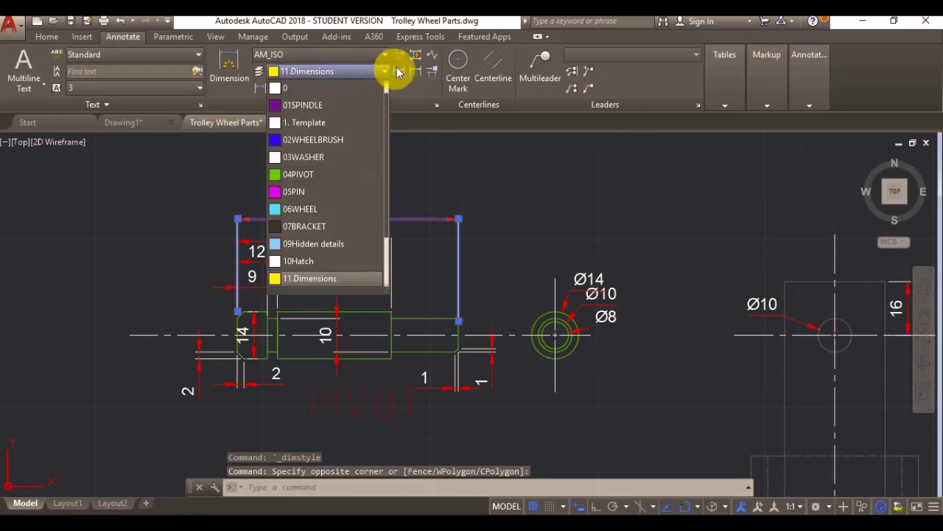
click(386, 72)
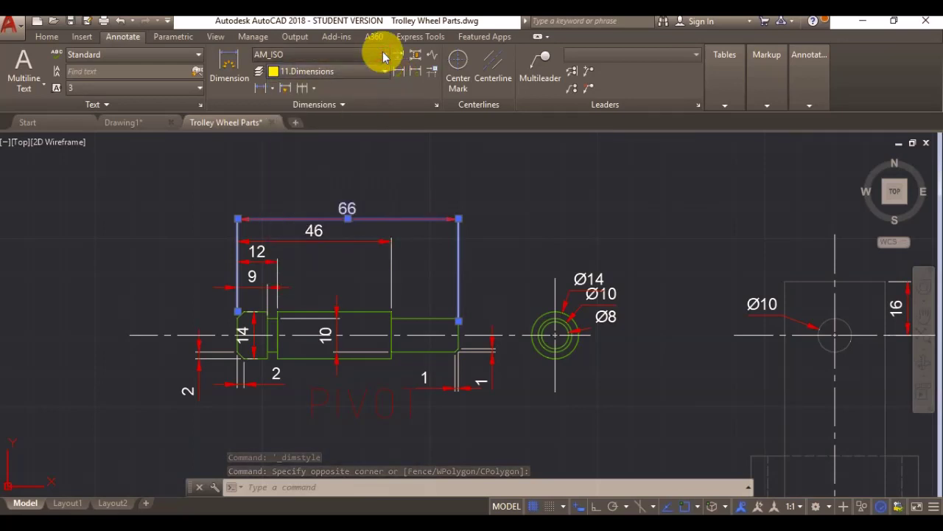
click(383, 55)
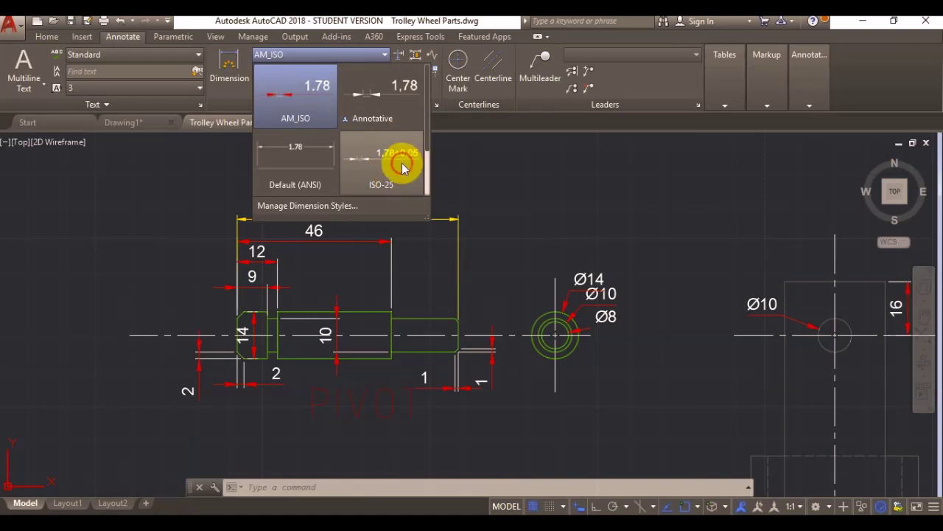
click(402, 168)
Step: Deselect the 66±0,05 dimension, then undo and redo the tolerance change
scroll(343, 206, up, 4)
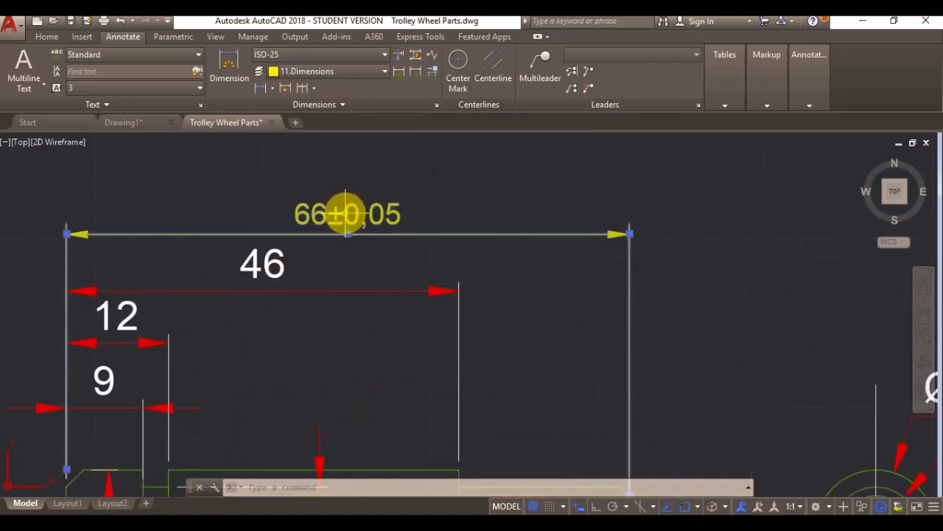
scroll(345, 213, up, 1)
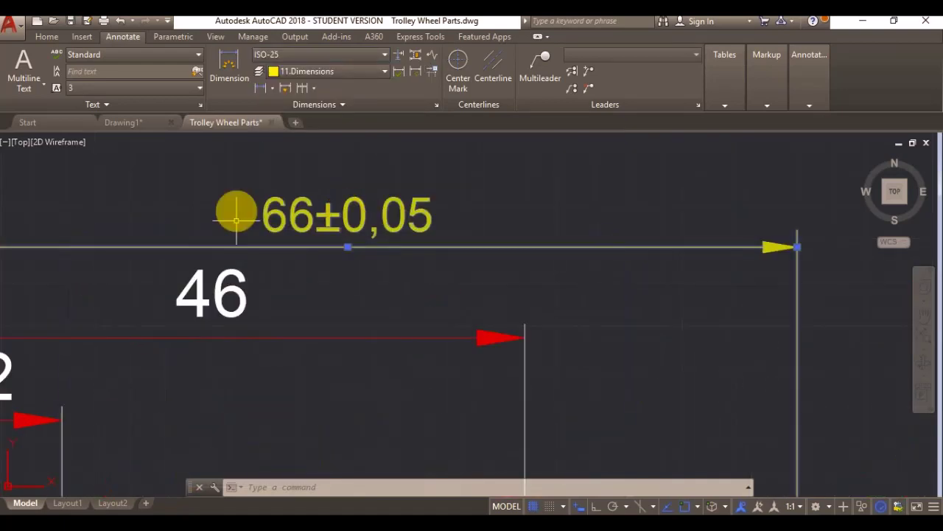
click(371, 179)
key(Escape)
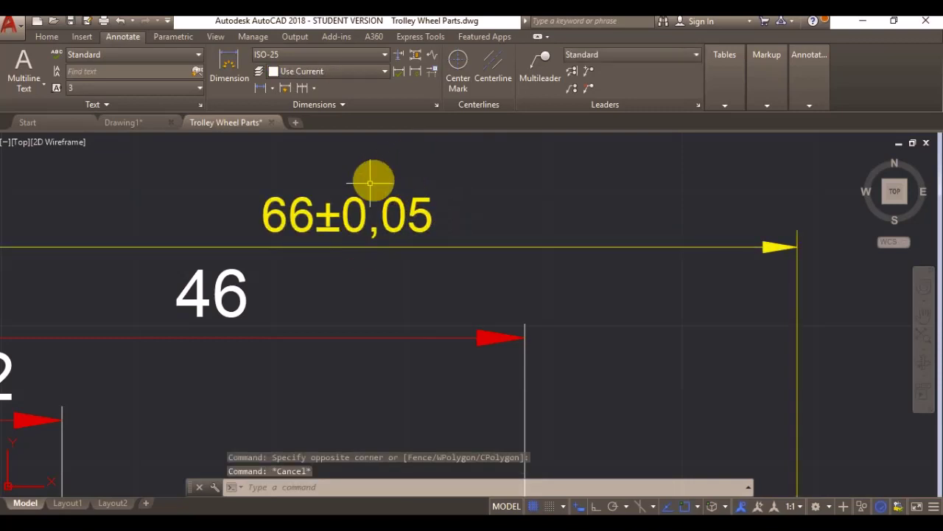
scroll(310, 165, down, 2)
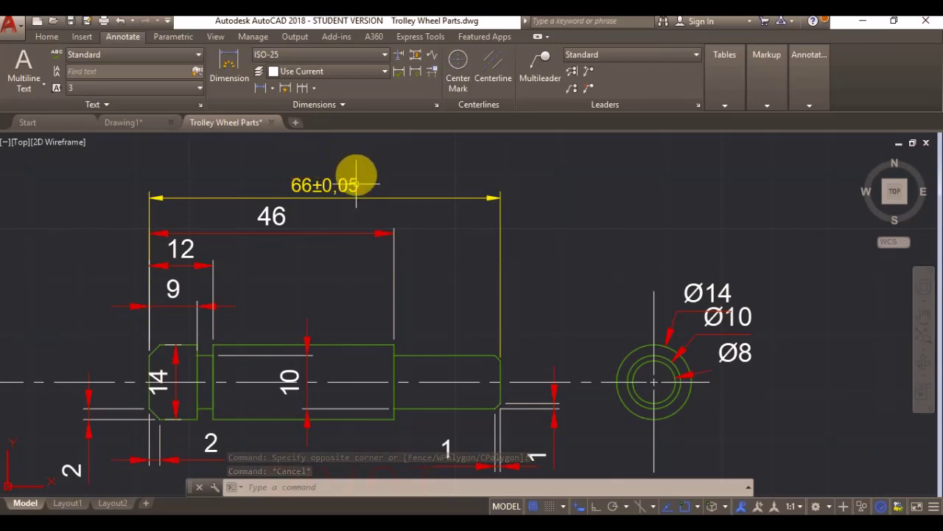
key(ctrl+z)
key(ctrl+z)
key(ctrl+z)
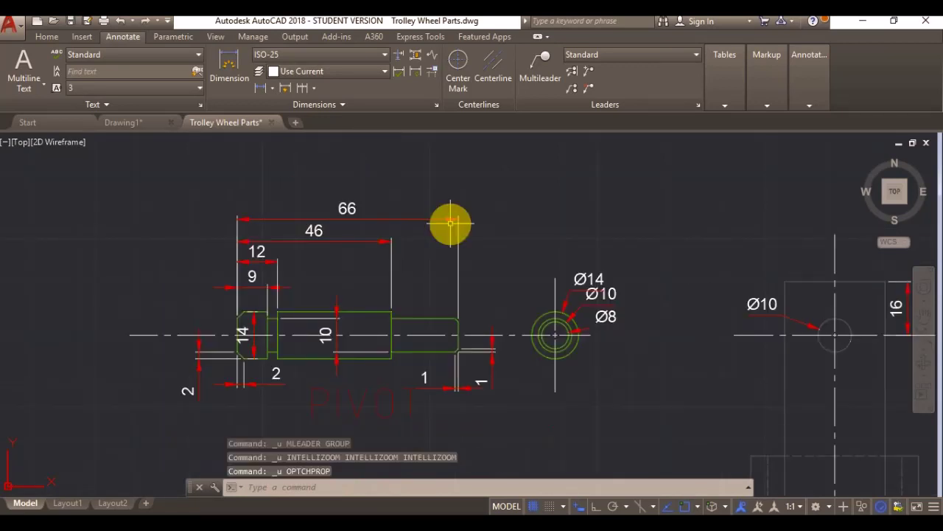
key(ctrl+y)
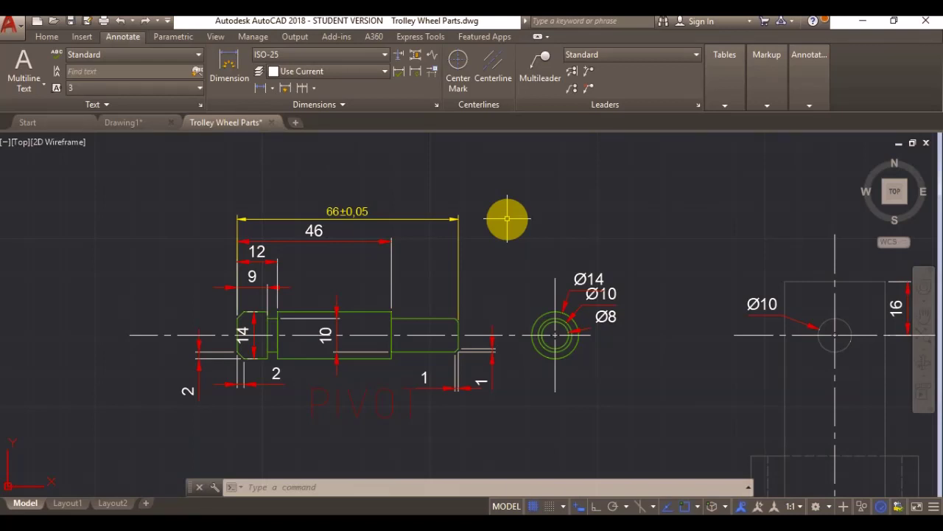
click(545, 68)
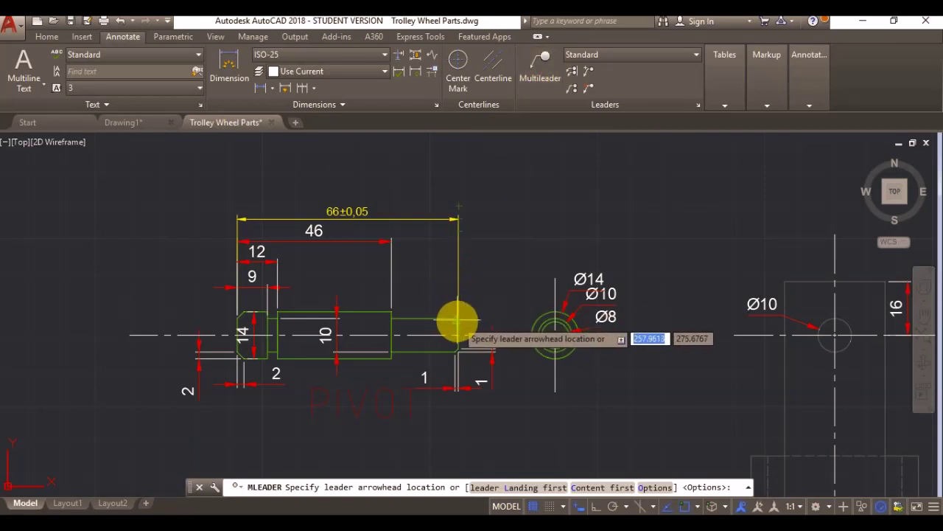
click(457, 315)
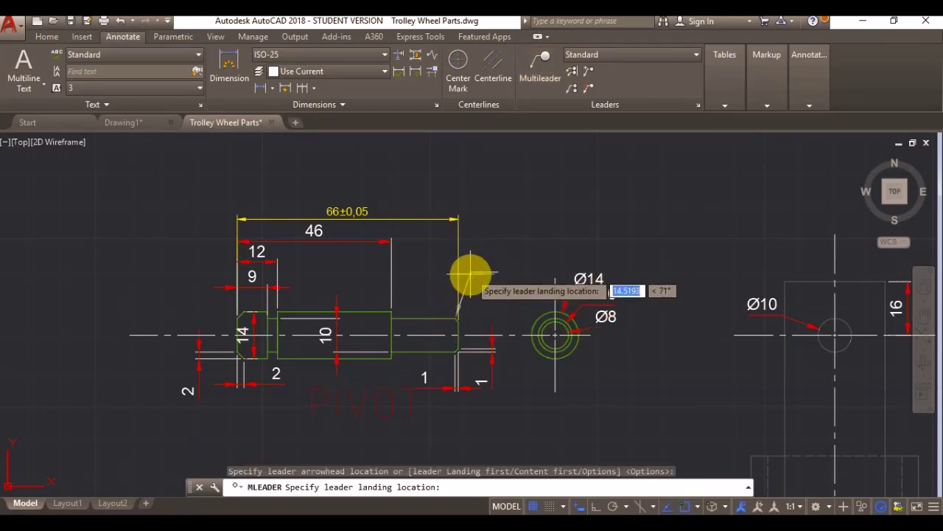
scroll(470, 277, up, 5)
scroll(501, 223, down, 2)
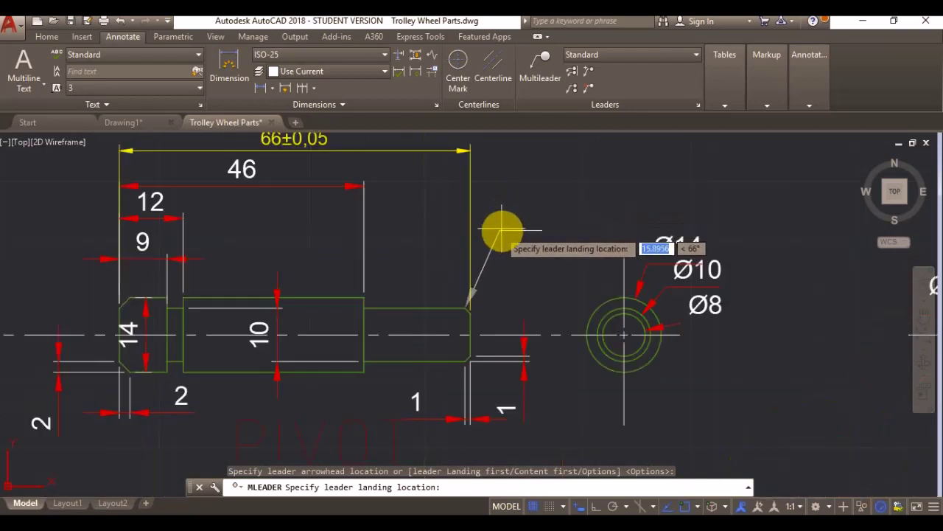
middle_drag(522, 184, 463, 264)
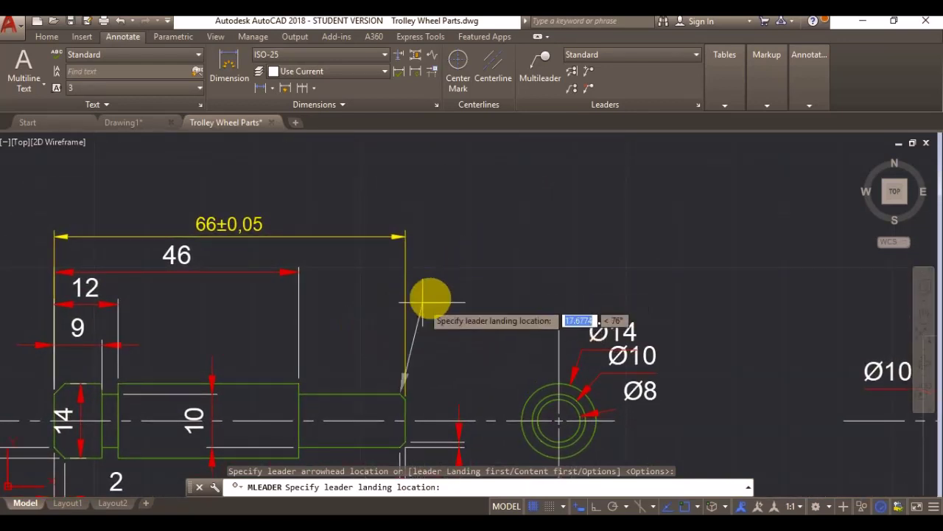
key(Escape)
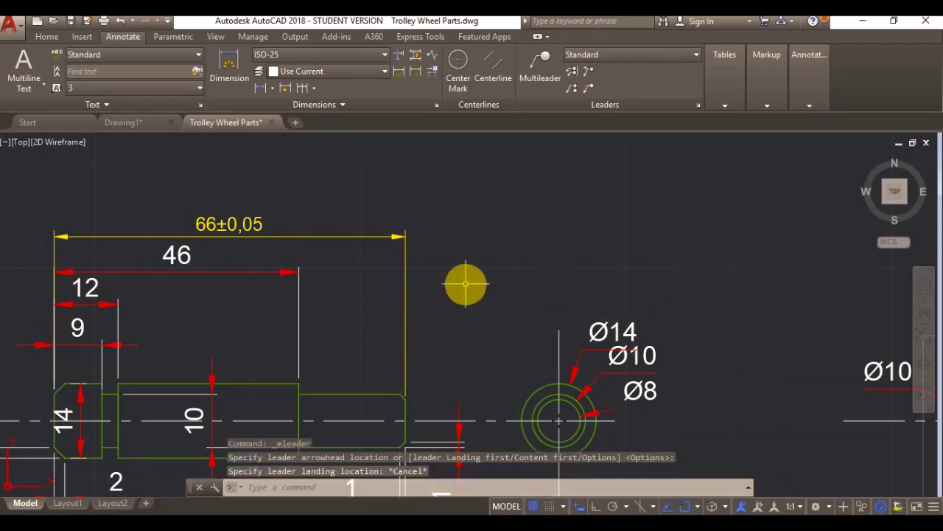
Step: Open the Multileader Style Manager and start modifying the Standard style
click(698, 56)
click(696, 55)
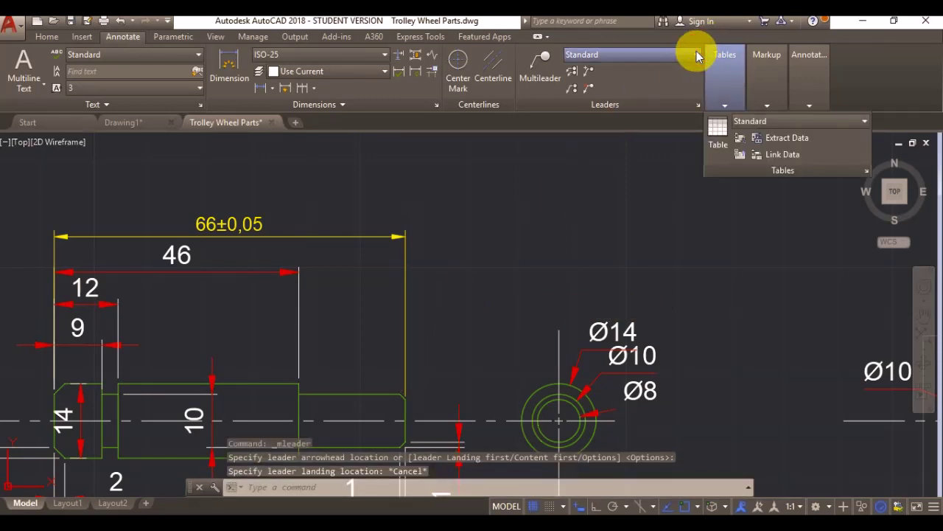
click(547, 207)
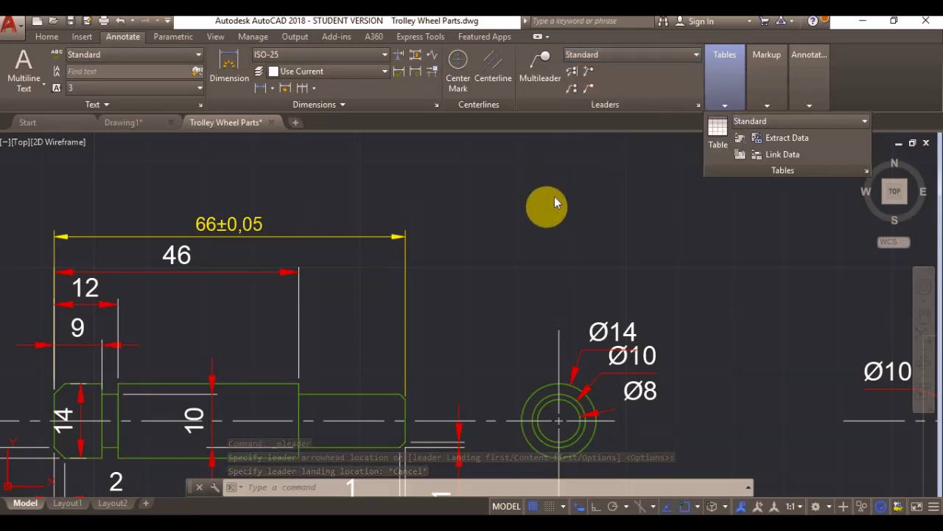
click(698, 108)
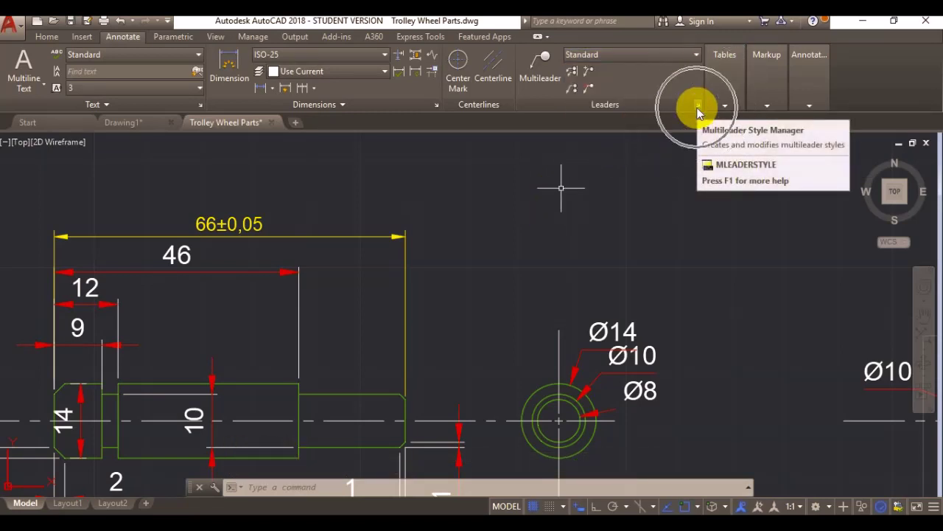
click(698, 107)
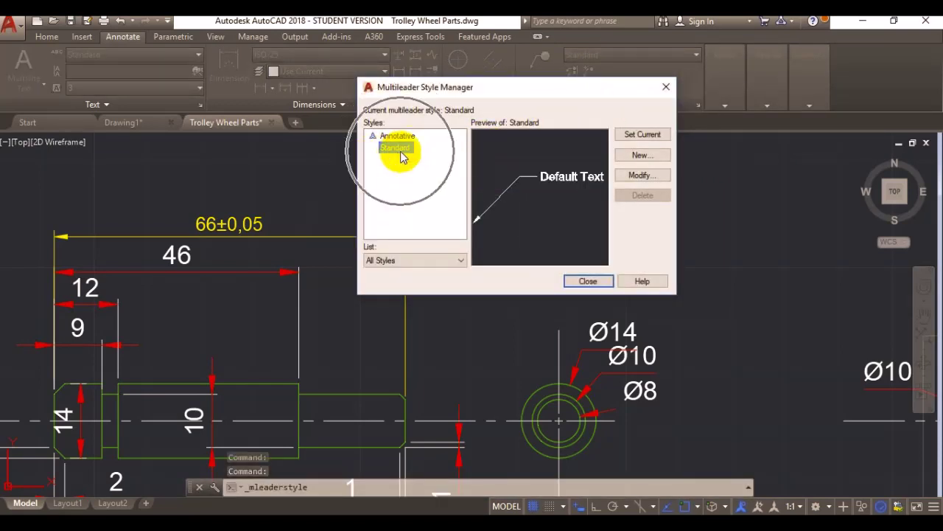
click(404, 154)
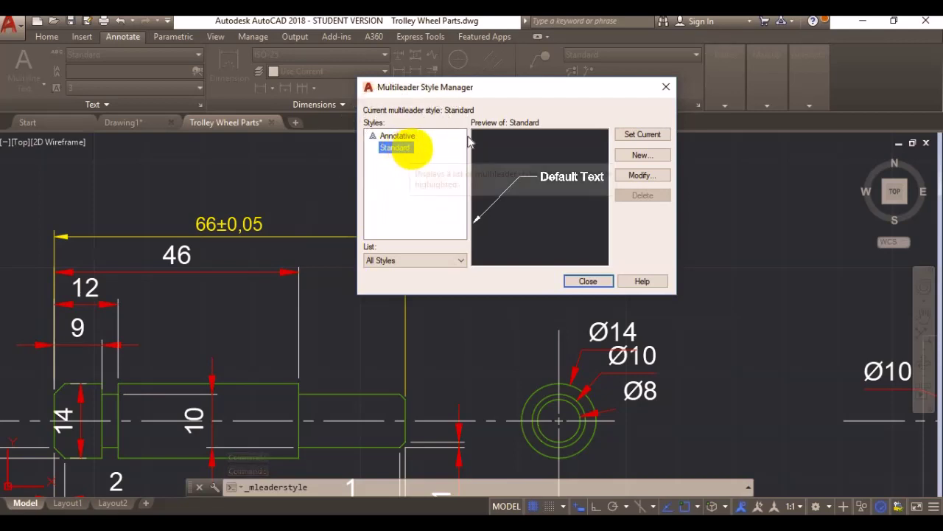
click(631, 178)
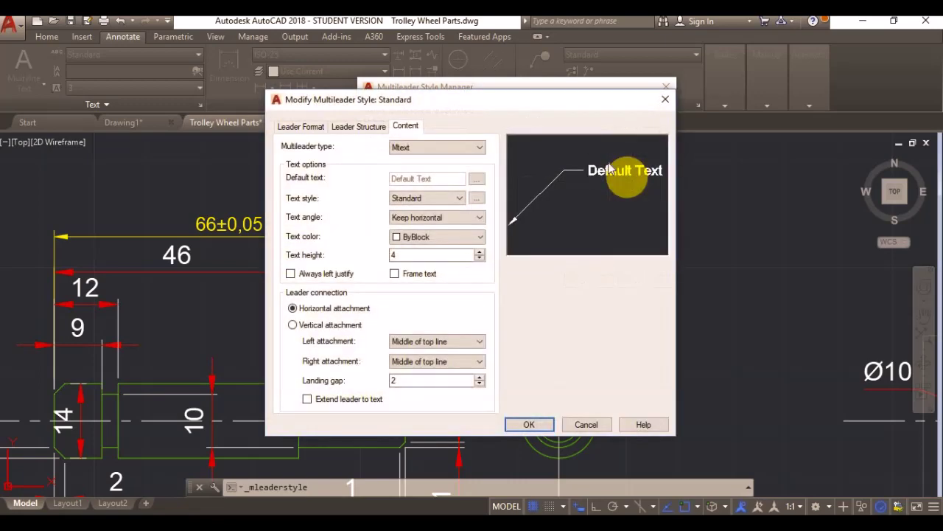
Step: Set the Standard leader arrowhead symbol to Datum triangle filled
click(291, 127)
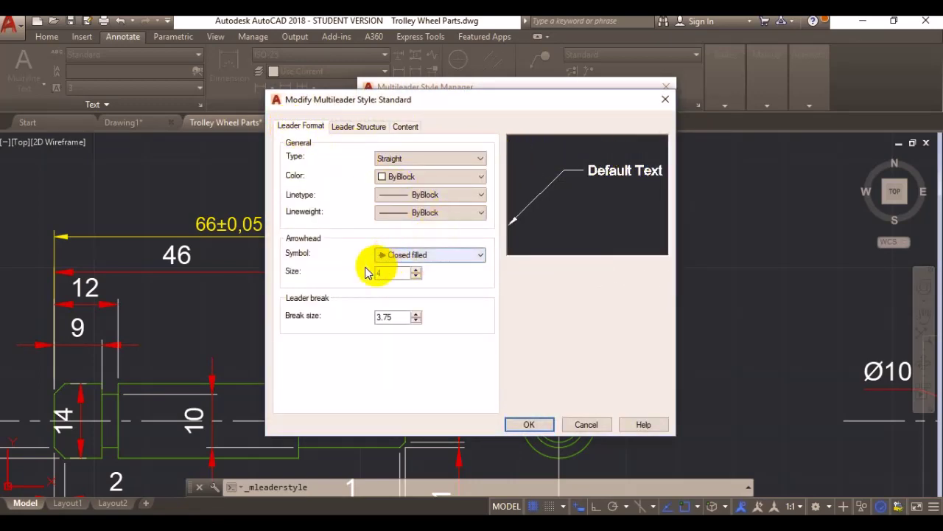
click(479, 255)
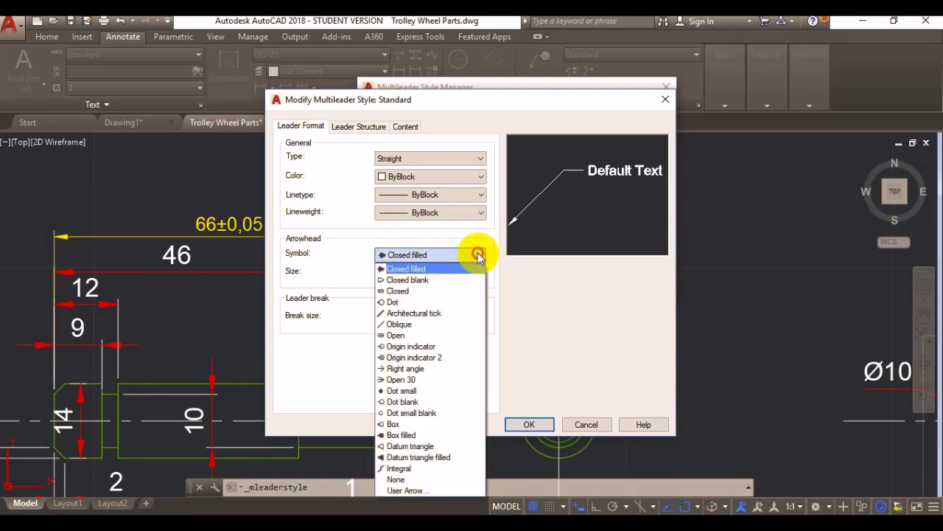
click(454, 458)
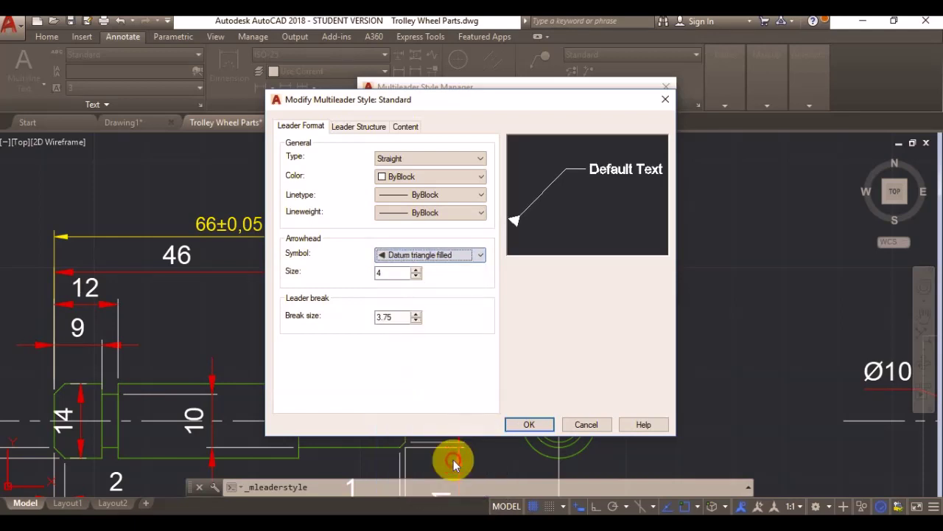
click(514, 220)
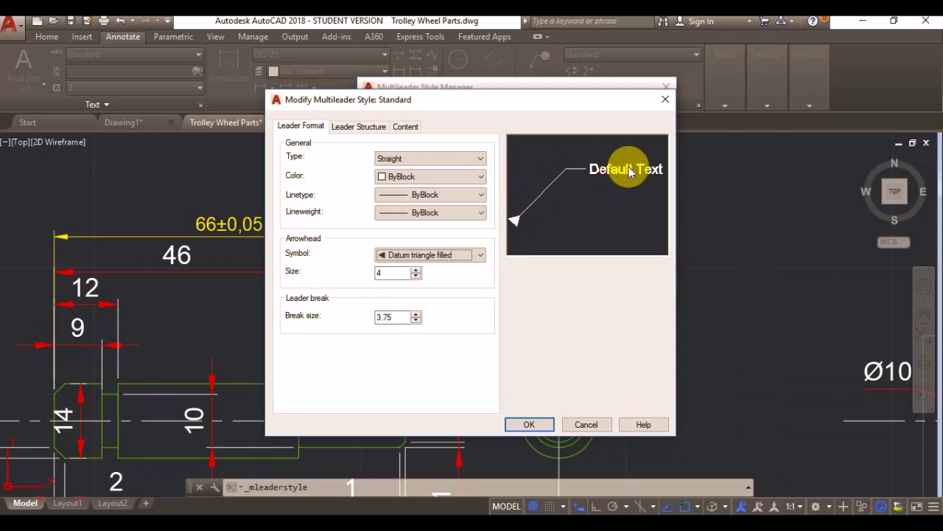
Step: Turn off automatic landing, use vertical Center text attachment with framed text, and save
click(364, 130)
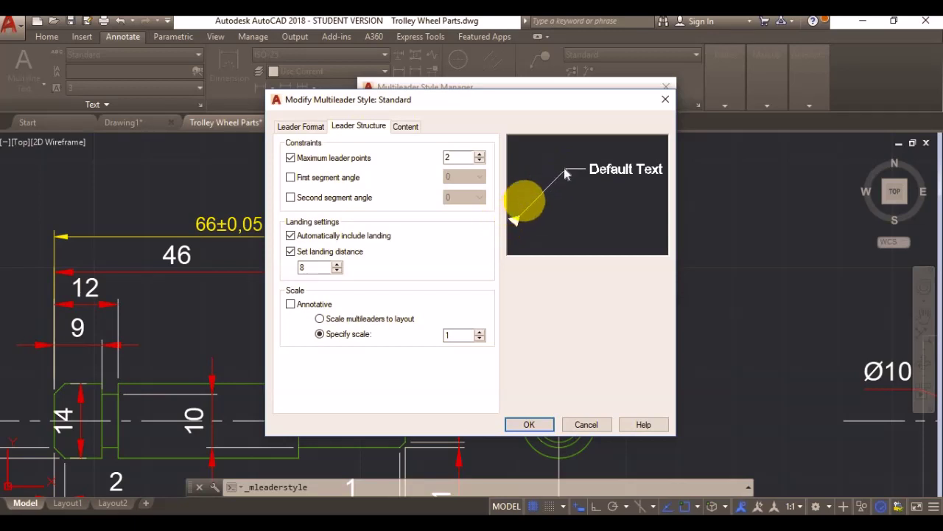
click(293, 237)
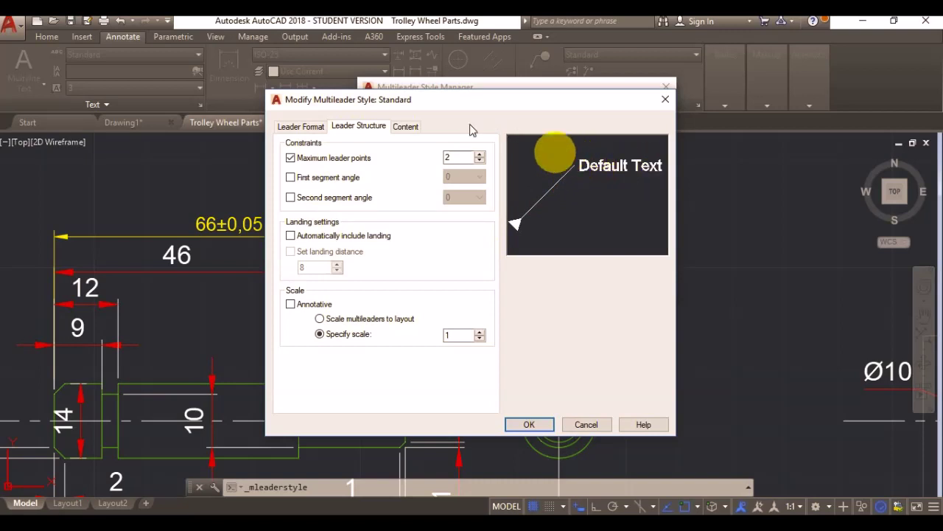
click(404, 129)
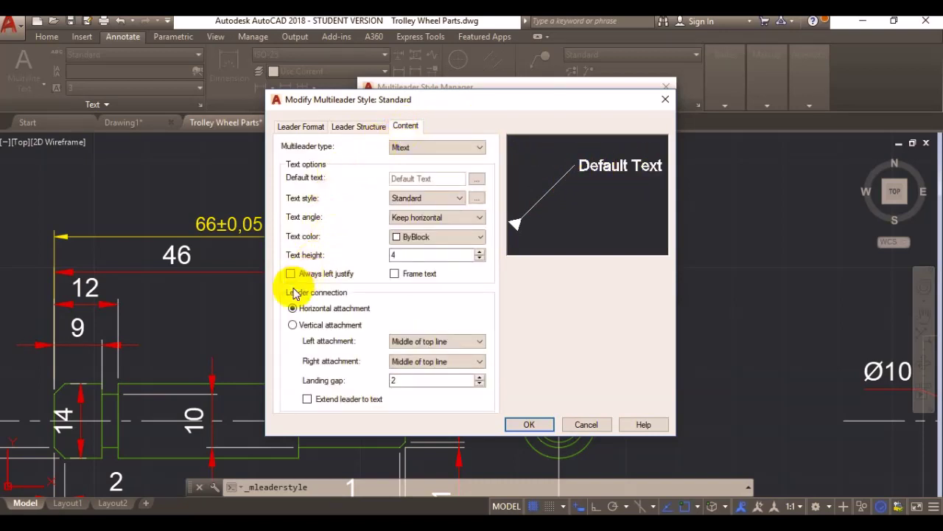
click(293, 325)
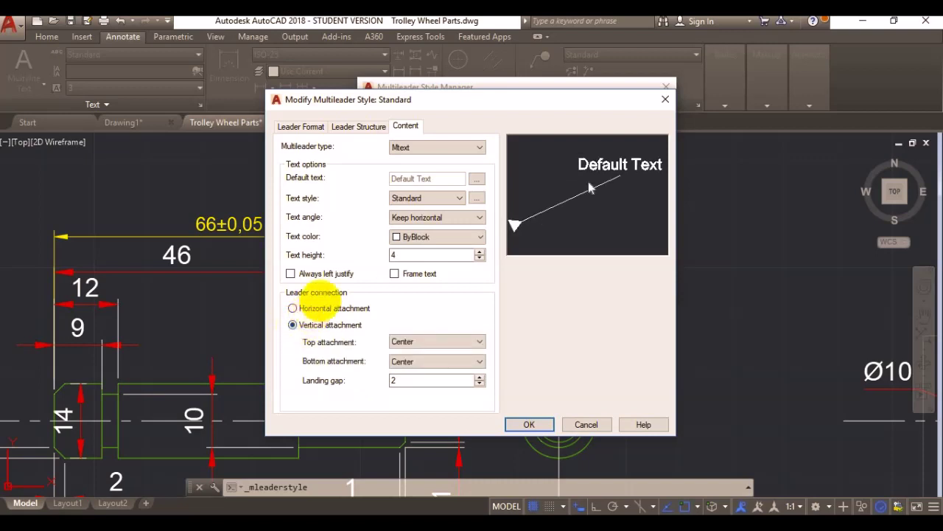
click(626, 173)
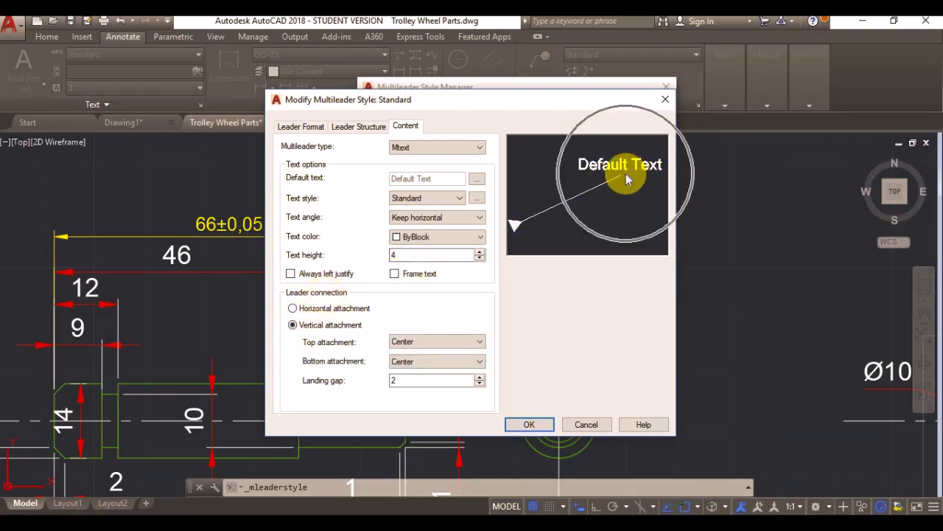
click(396, 276)
click(544, 425)
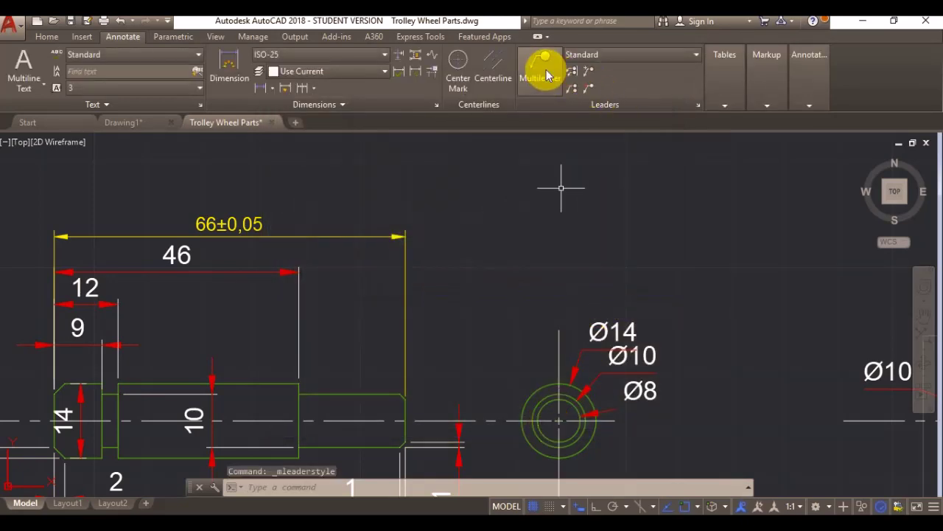
Step: Place a vertical multileader from the shaft's top edge labelled datum A
click(540, 67)
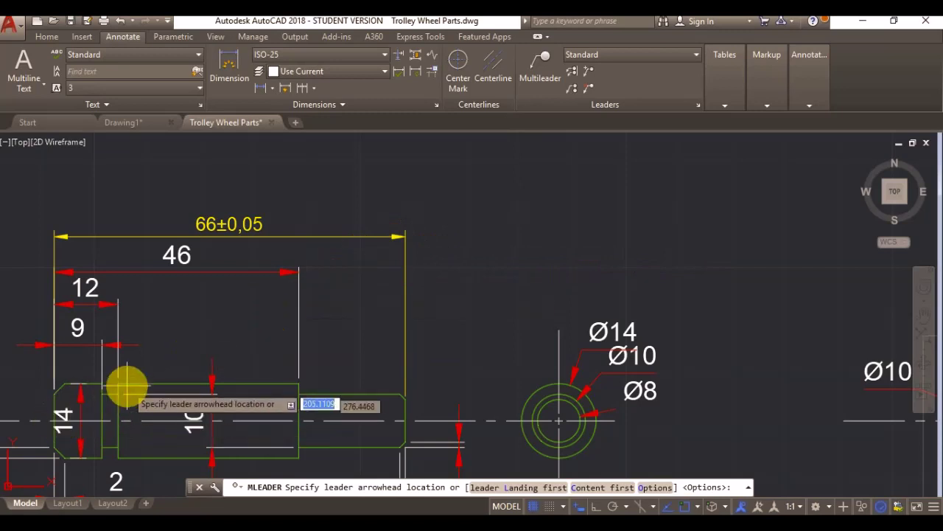
scroll(118, 385, up, 5)
scroll(118, 384, up, 2)
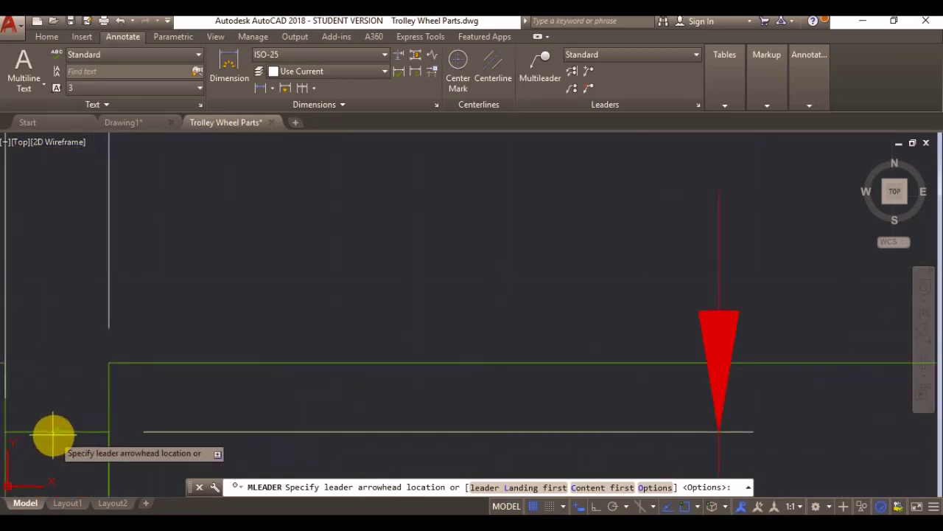
click(56, 434)
scroll(63, 373, down, 4)
scroll(166, 293, up, 2)
middle_drag(167, 292, 314, 375)
scroll(313, 376, down, 3)
key(F8)
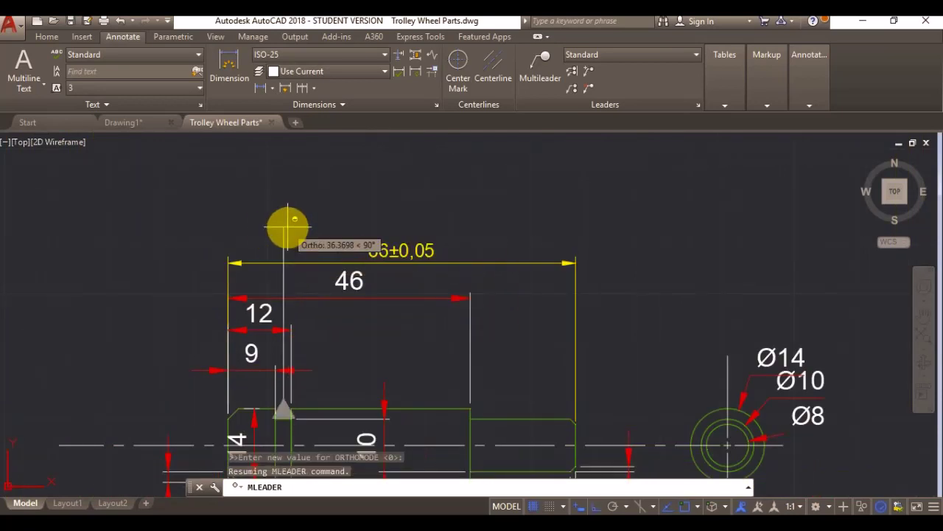
click(284, 218)
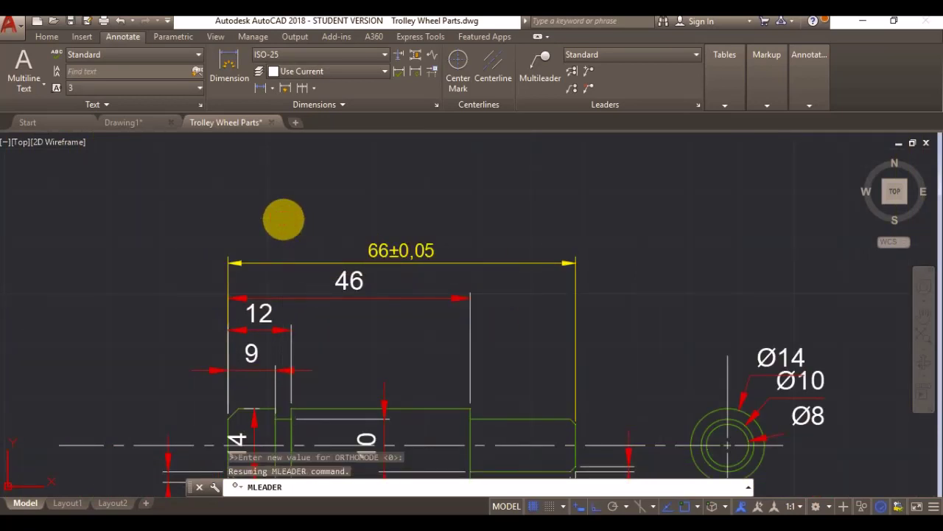
text(A)
click(389, 190)
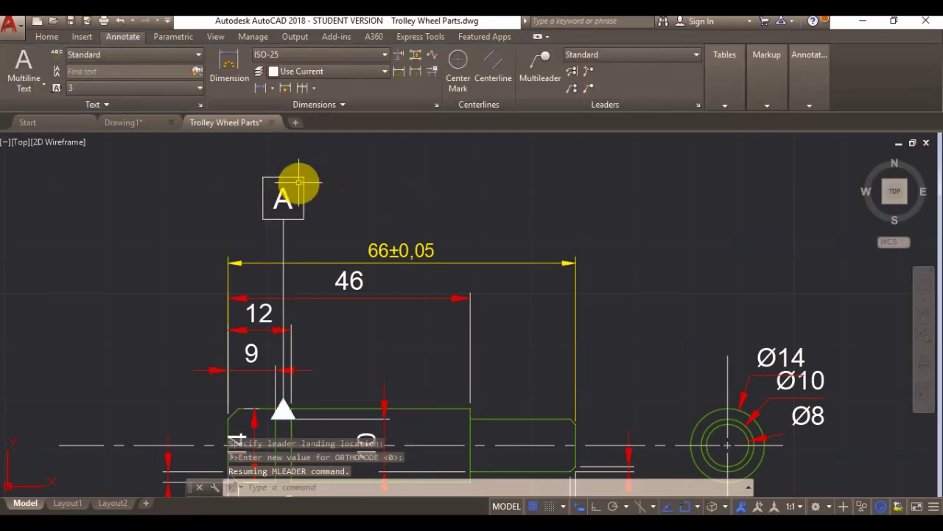
Step: Select the new datum A leader and check the multileader style list
click(292, 178)
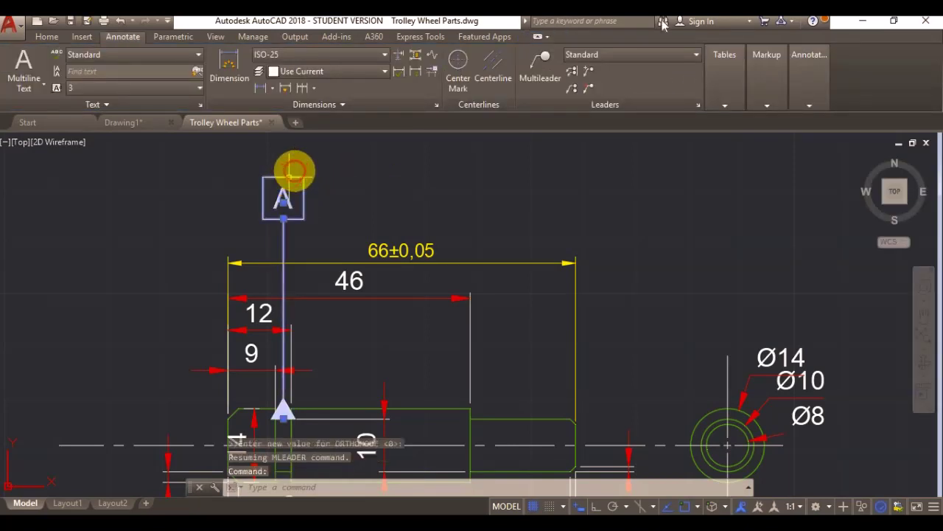
click(695, 56)
click(693, 55)
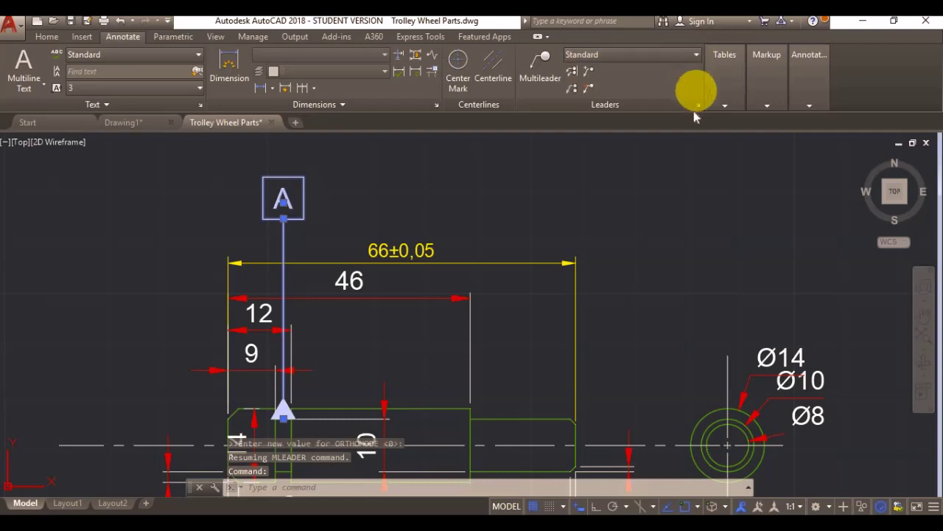
Step: Reduce the Standard multileader style's arrowhead size to 1 and save it
click(697, 107)
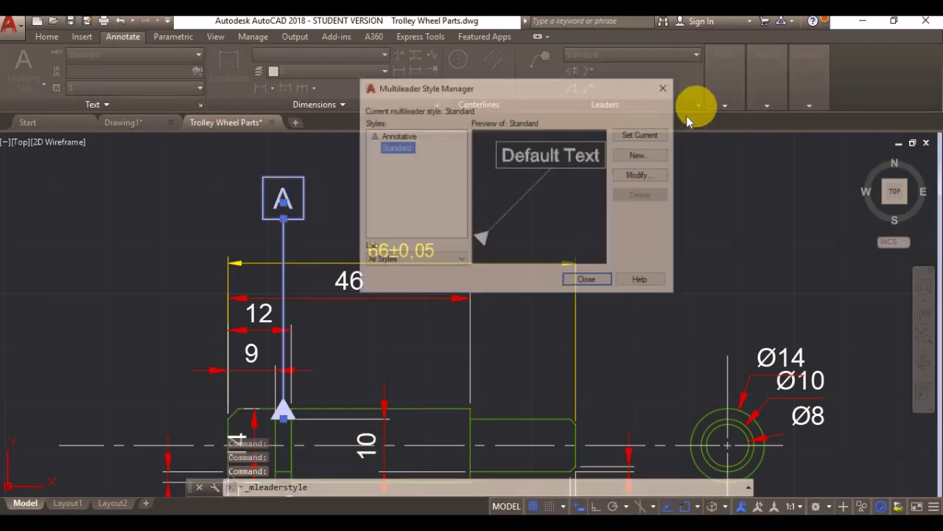
click(643, 174)
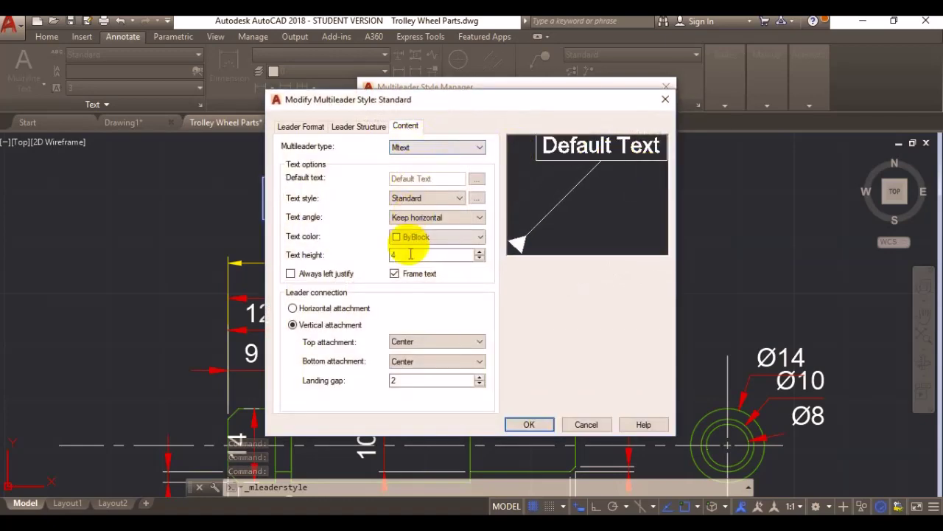
text(2)
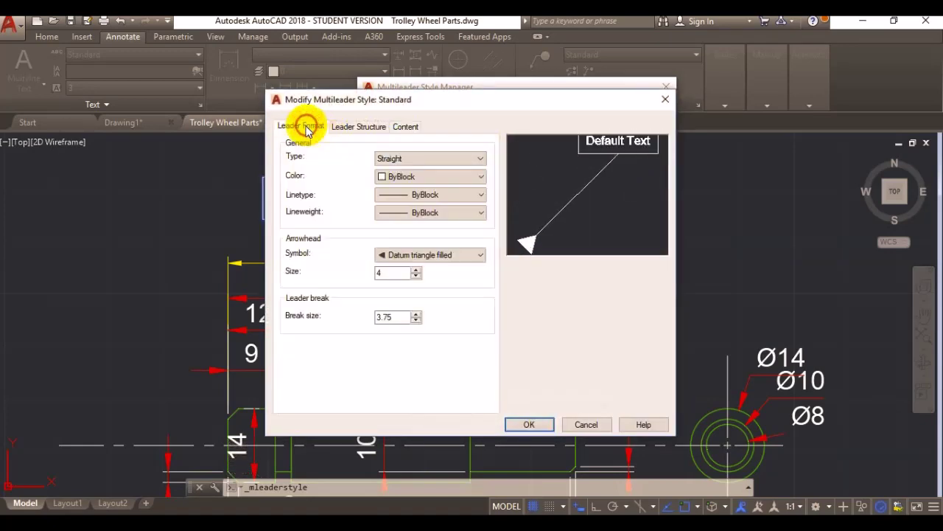
click(404, 131)
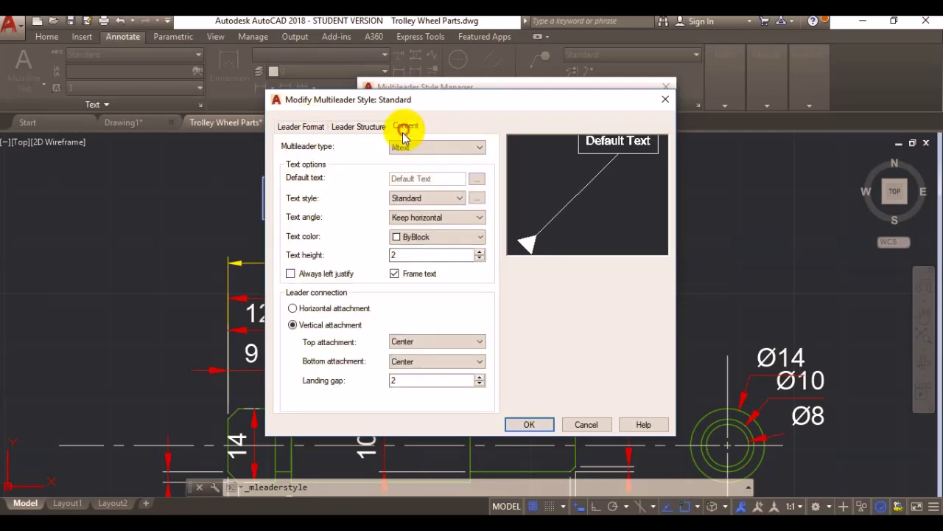
click(299, 128)
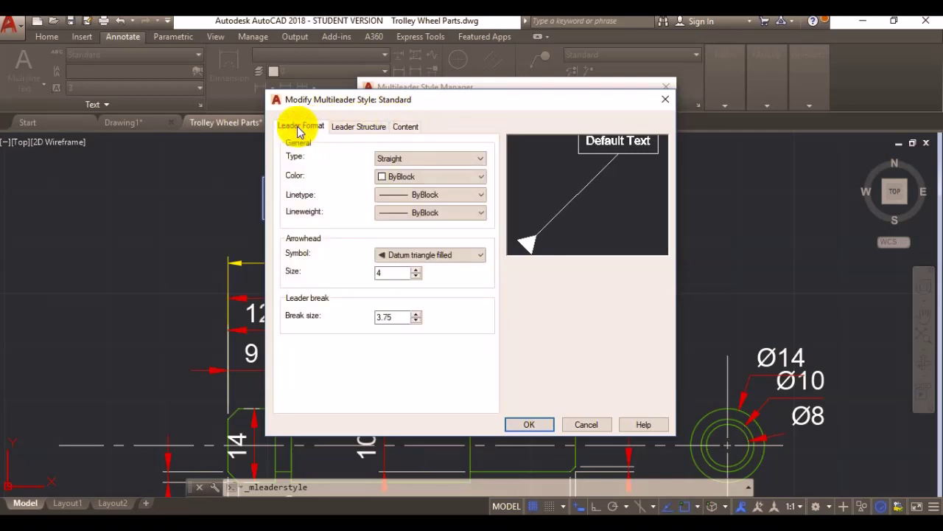
drag(386, 271, 358, 283)
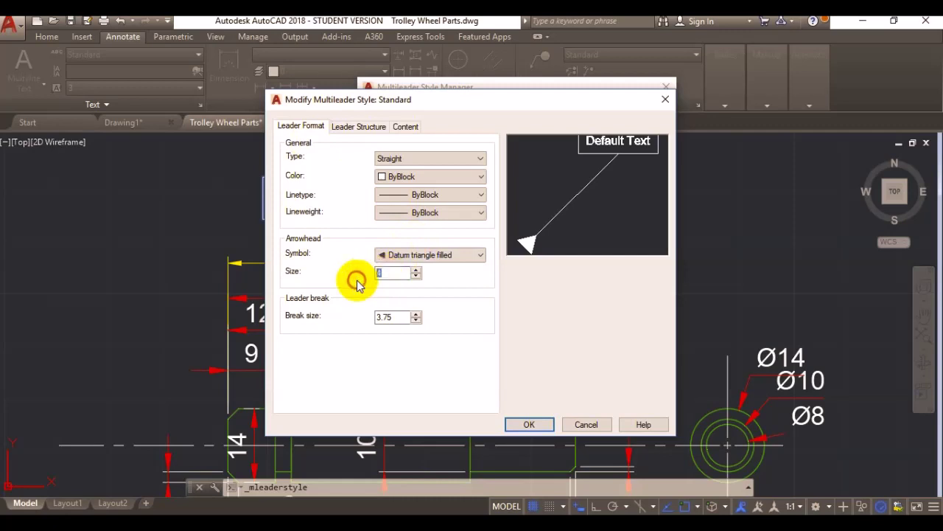
text(1)
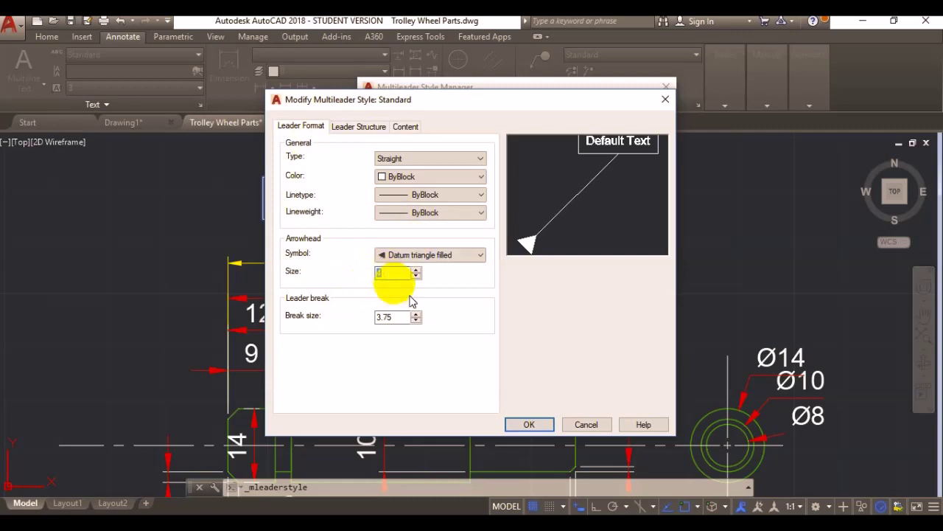
click(531, 424)
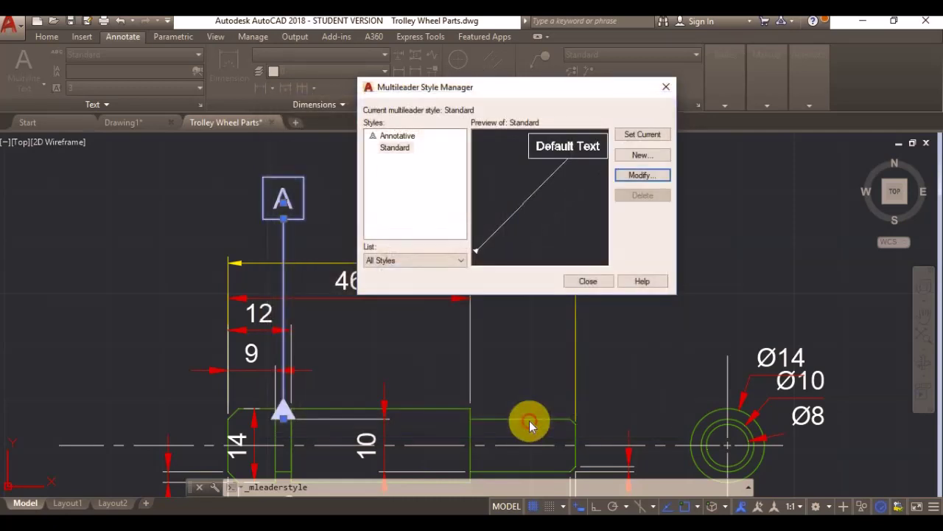
click(587, 281)
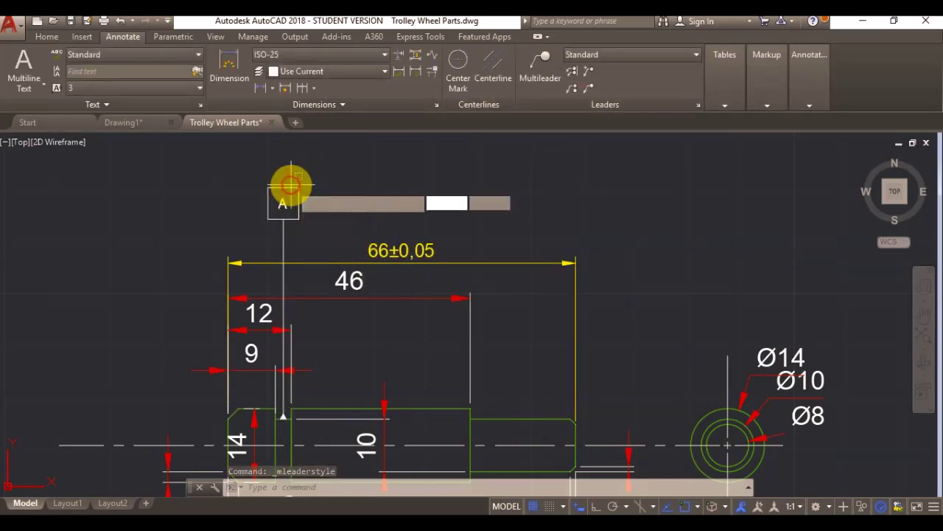
Step: With datum A leader selected, set the Standard style's landing gap to 1 and save
click(291, 184)
click(285, 189)
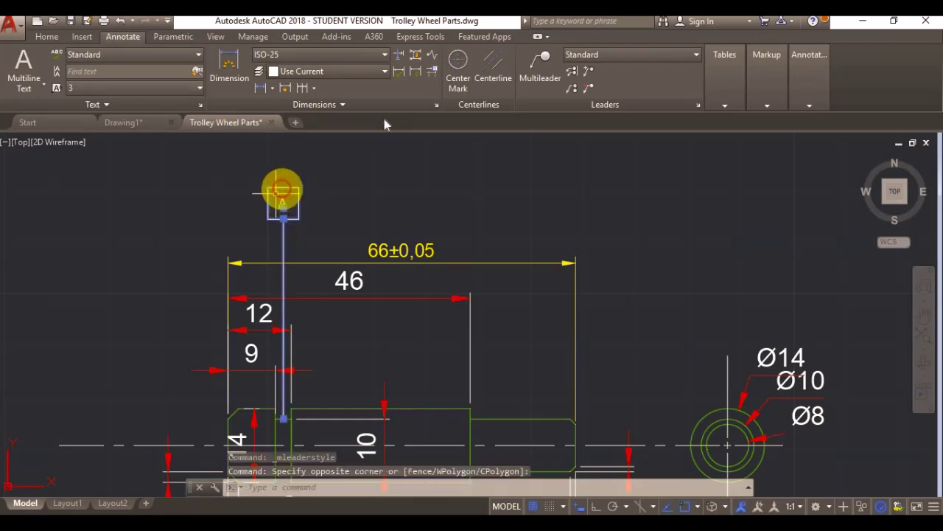
click(685, 56)
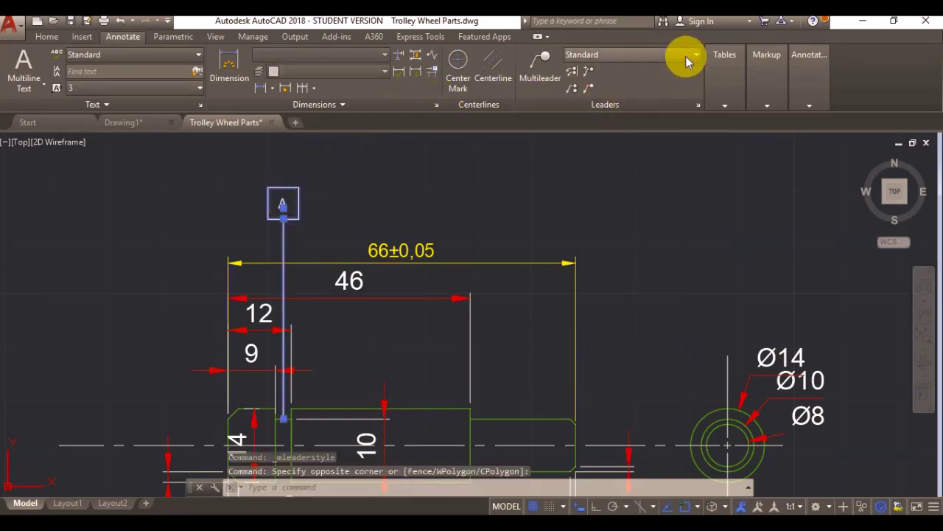
click(651, 140)
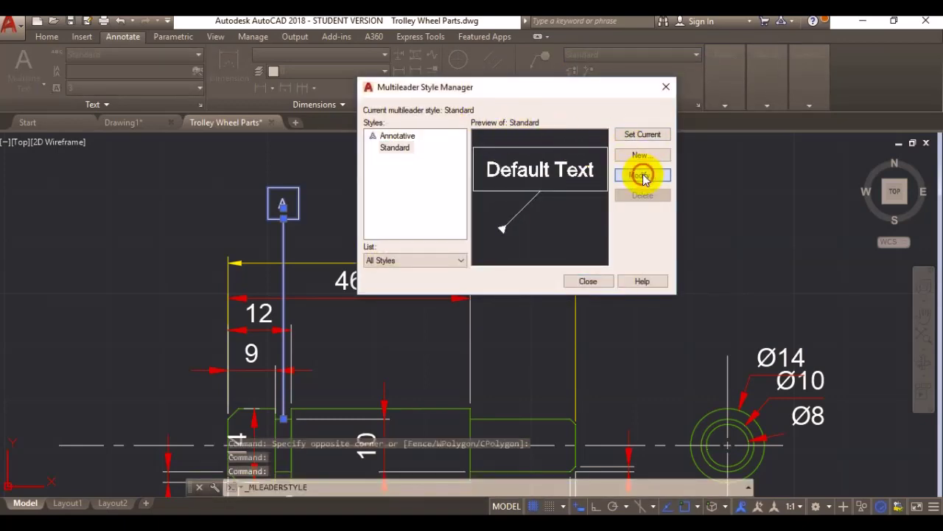
click(642, 176)
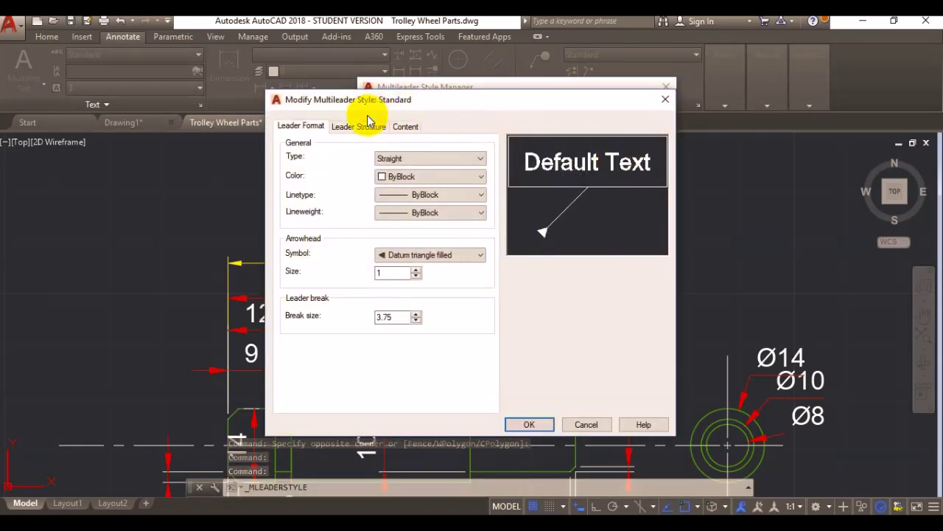
click(395, 126)
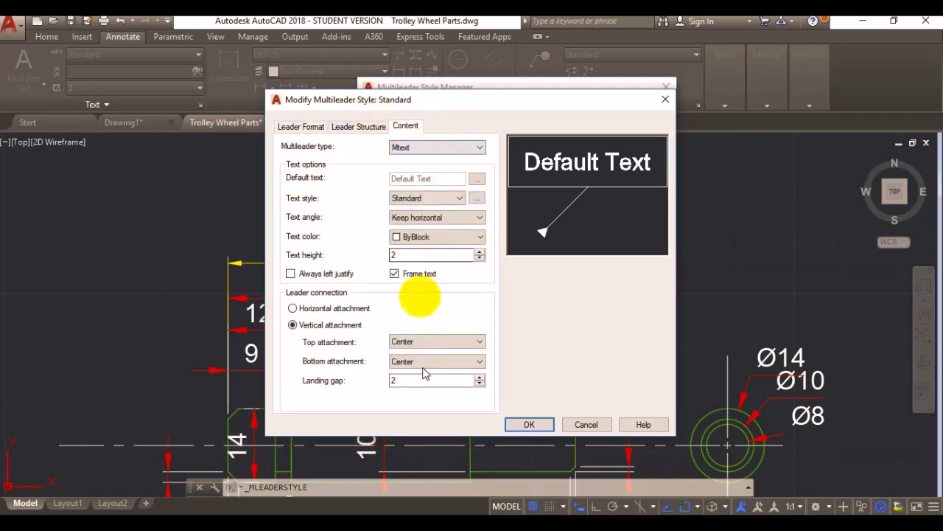
click(389, 385)
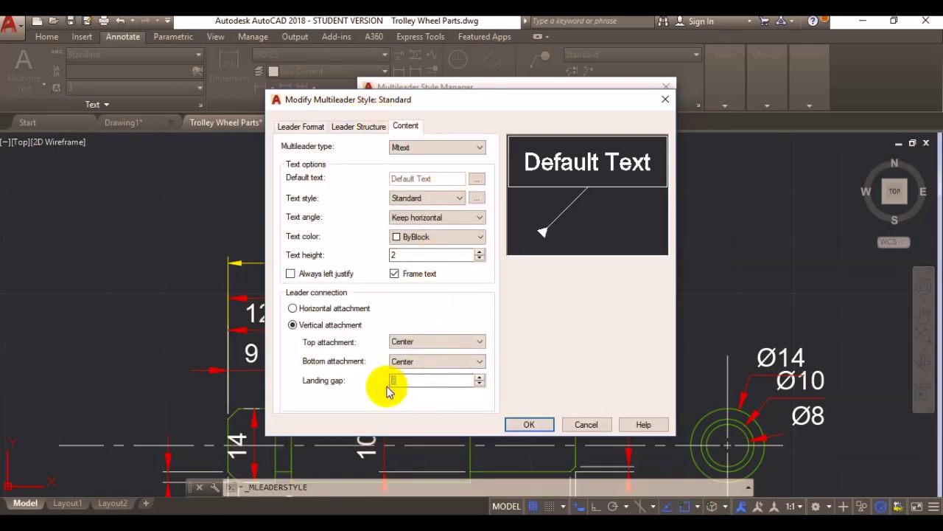
text(1)
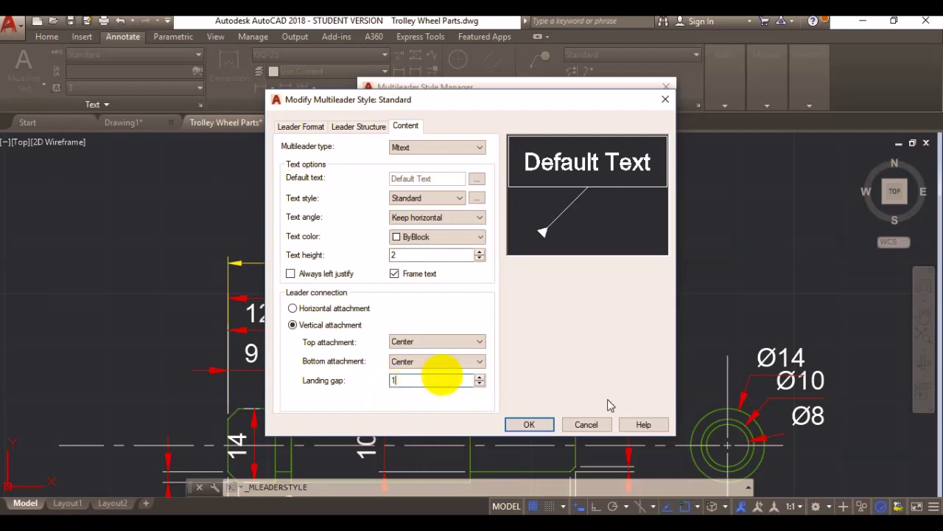
click(544, 427)
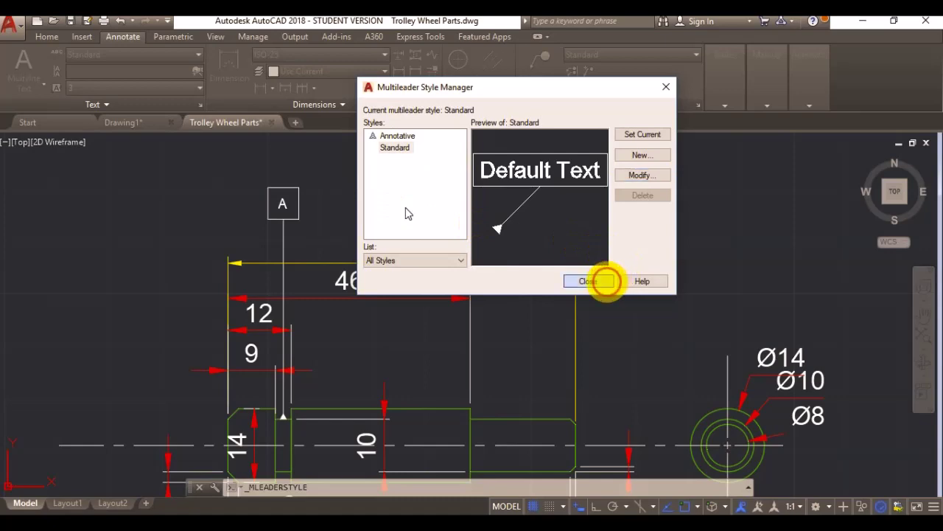
click(603, 281)
Step: Place framed datum B on an Ortho-vertical leader above the right shaft section's top edge
scroll(295, 189, up, 1)
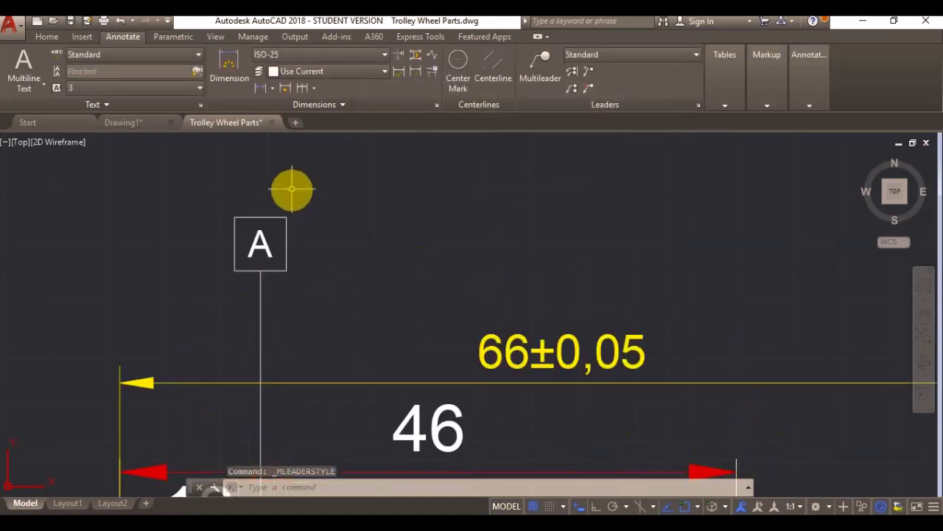
scroll(309, 216, down, 4)
scroll(324, 216, up, 4)
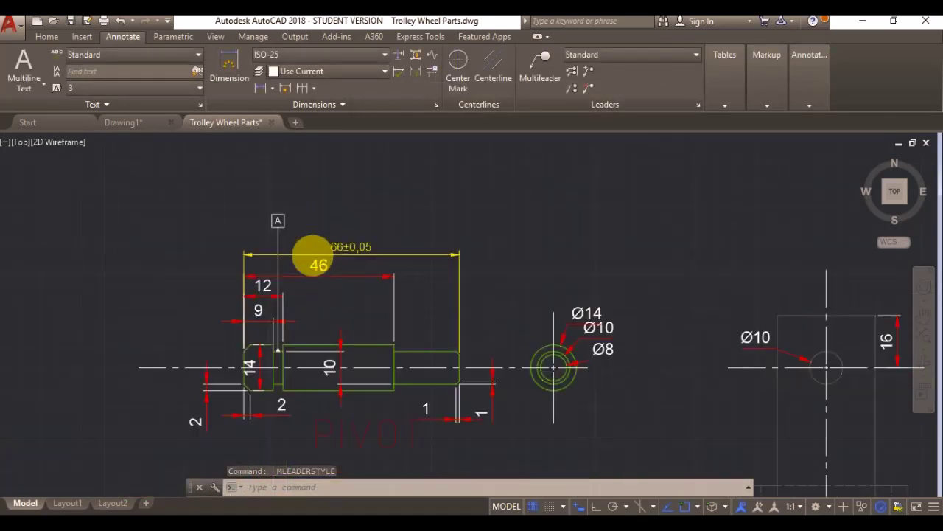
click(547, 70)
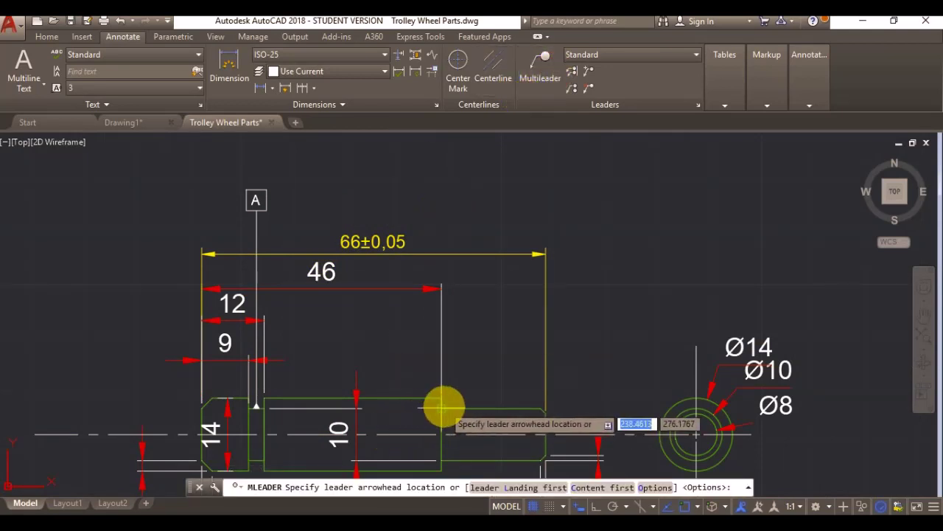
click(489, 405)
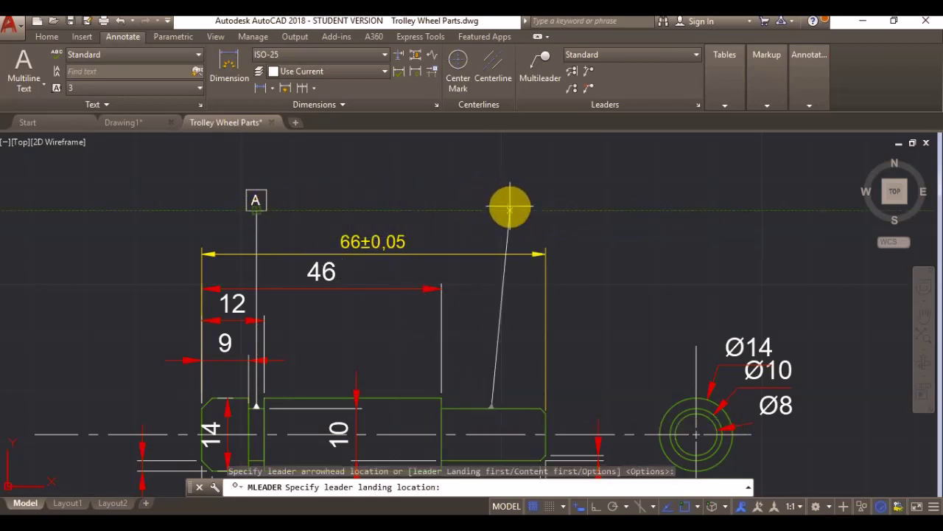
key(F8)
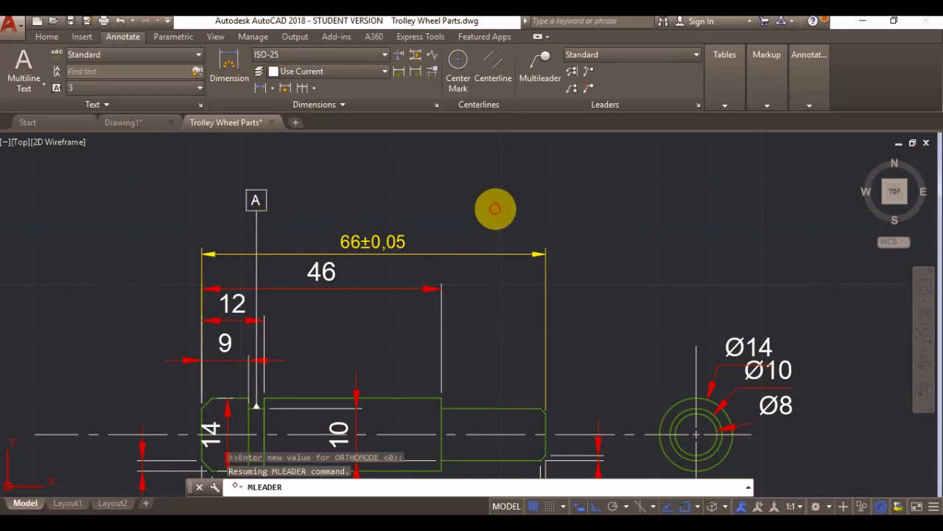
click(489, 208)
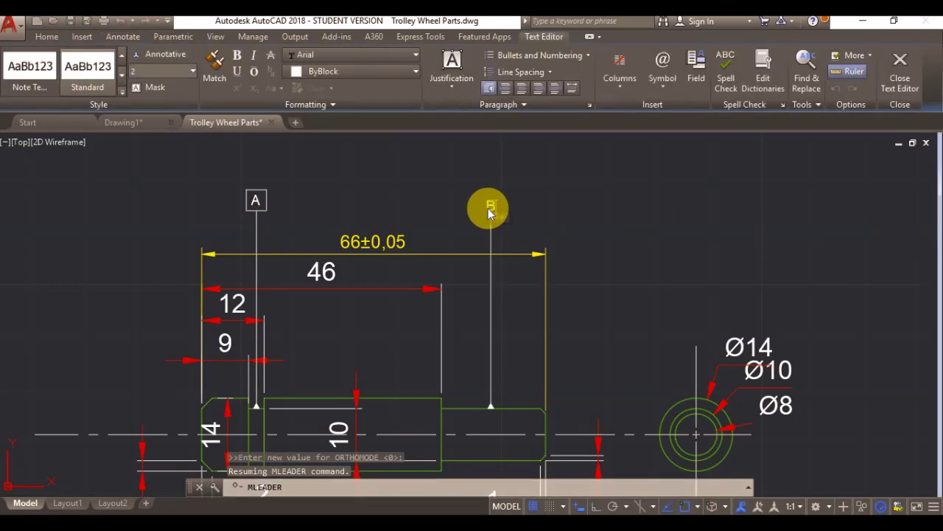
click(446, 132)
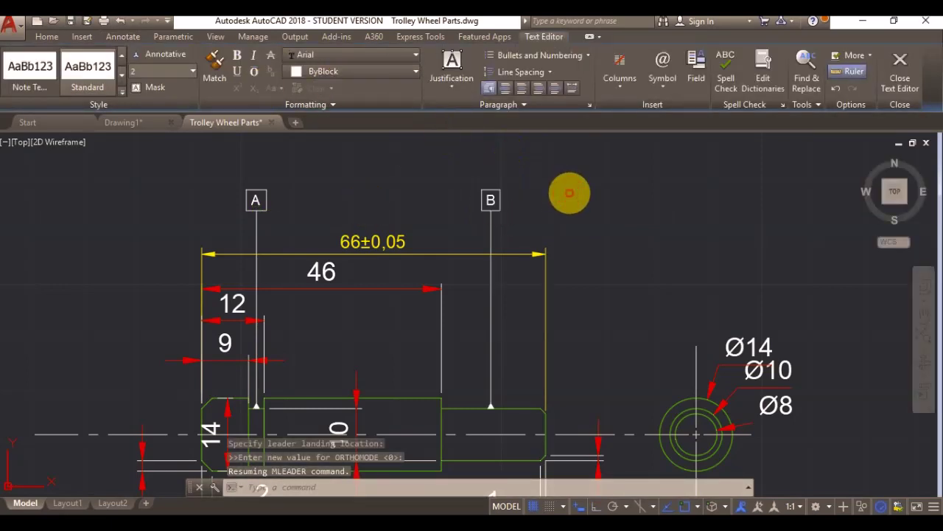
key(Escape)
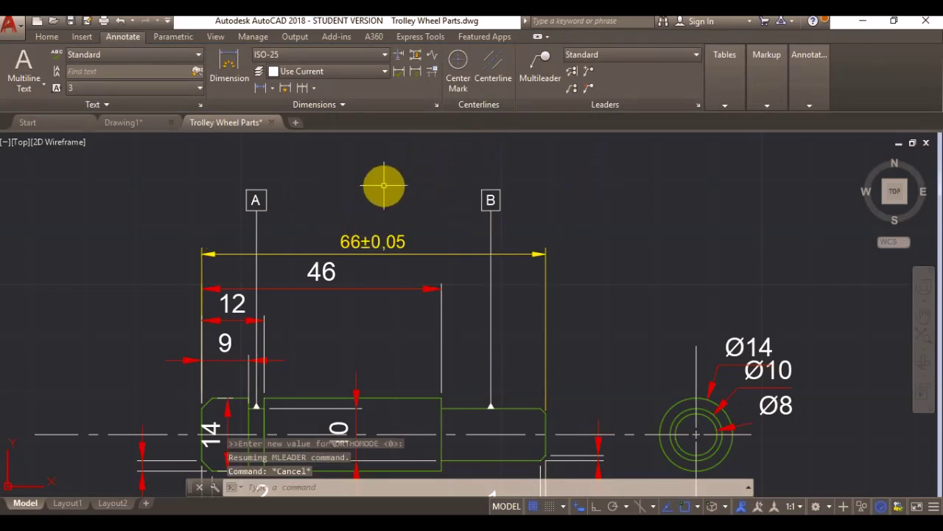
scroll(383, 186, down, 4)
scroll(411, 188, up, 4)
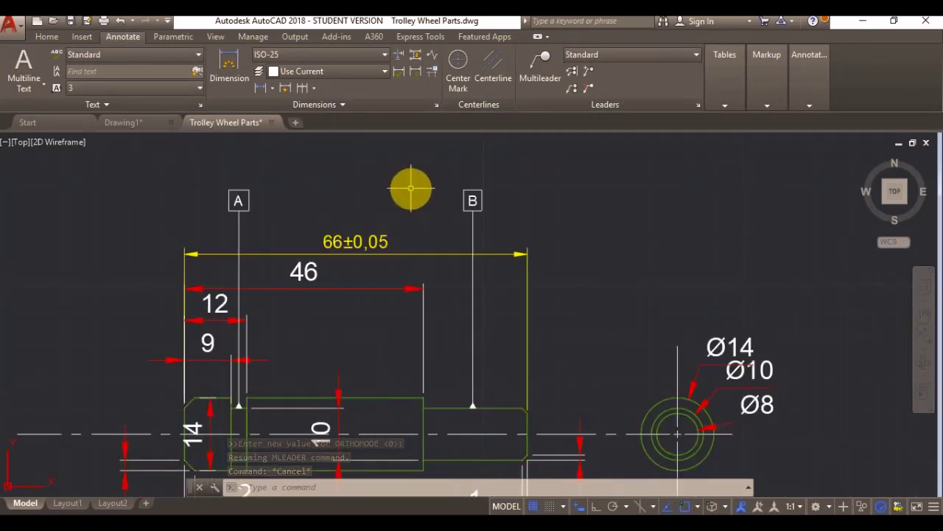
Step: Start the Tolerance tool from the expanded Dimensions panel and show the Sym symbol list
click(343, 108)
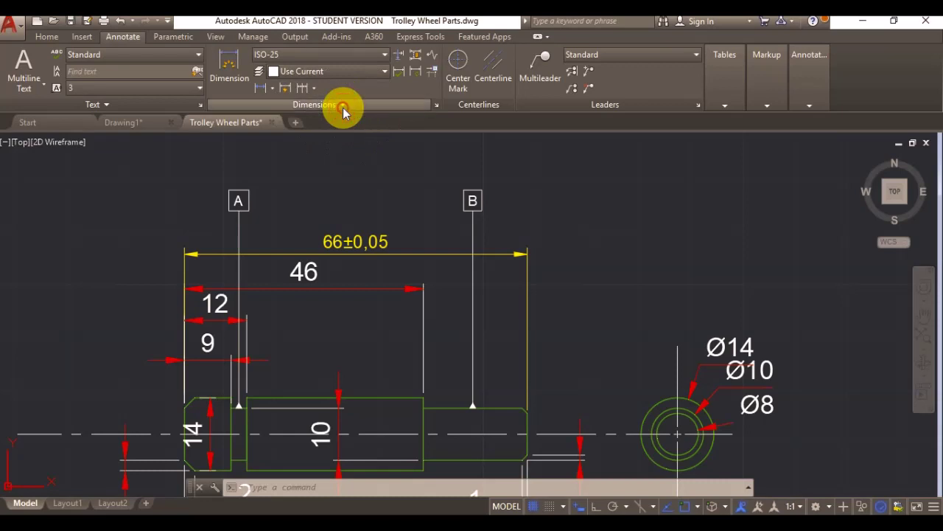
click(343, 107)
click(215, 127)
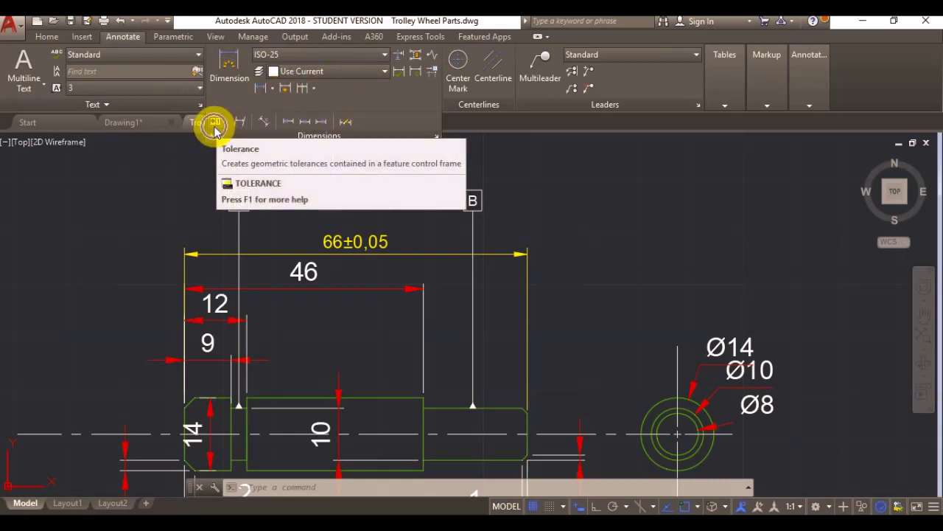
click(218, 124)
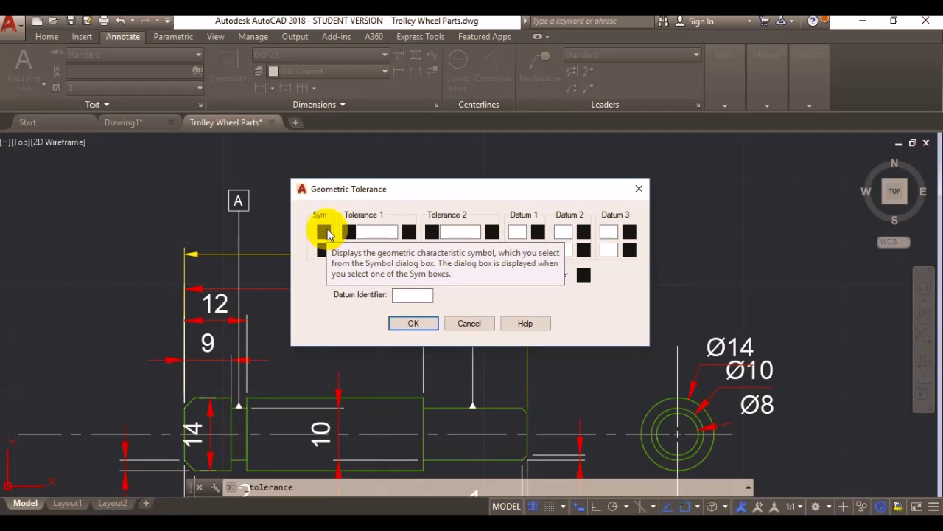
click(325, 234)
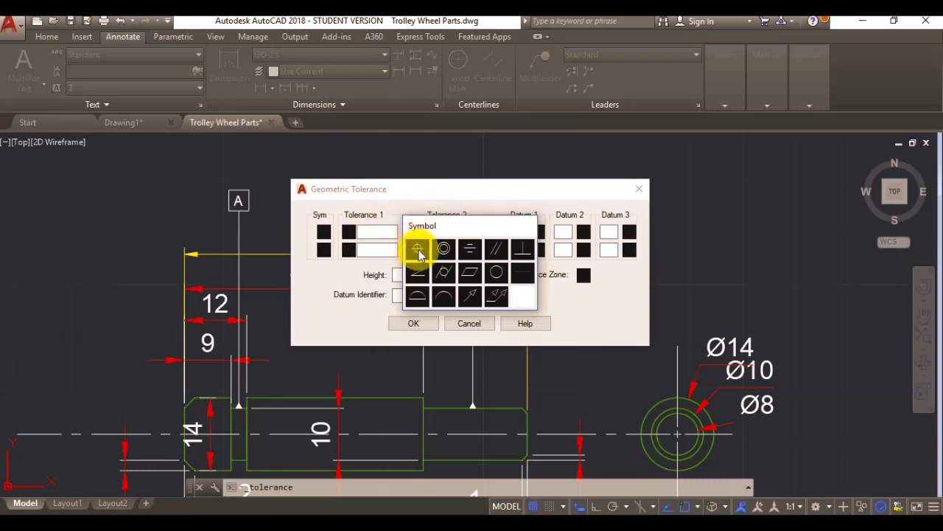
click(418, 250)
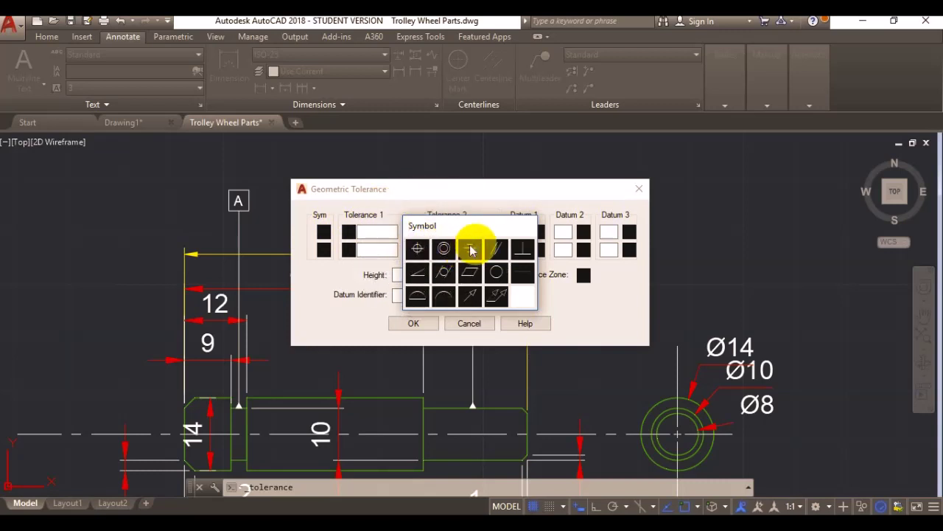
click(479, 251)
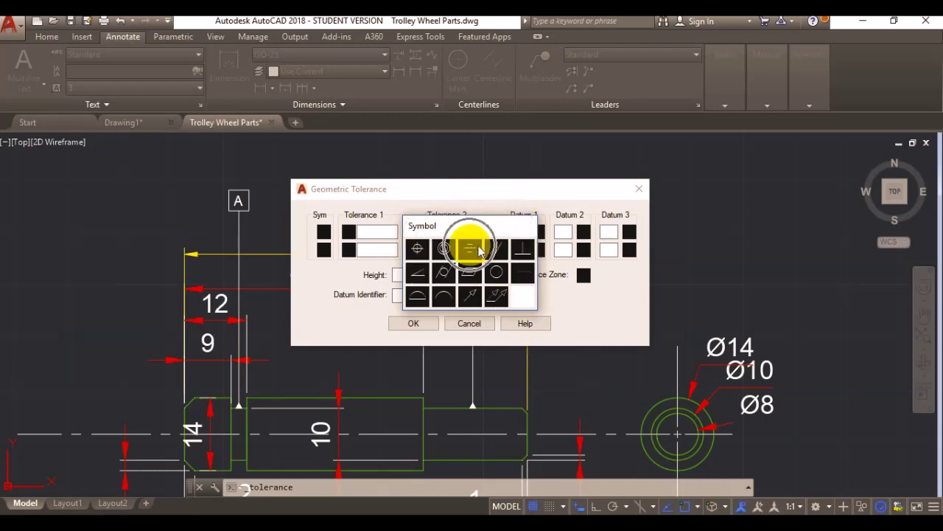
Step: Set row 1 to circular runout with tolerance .05 and maximum material condition M
click(471, 297)
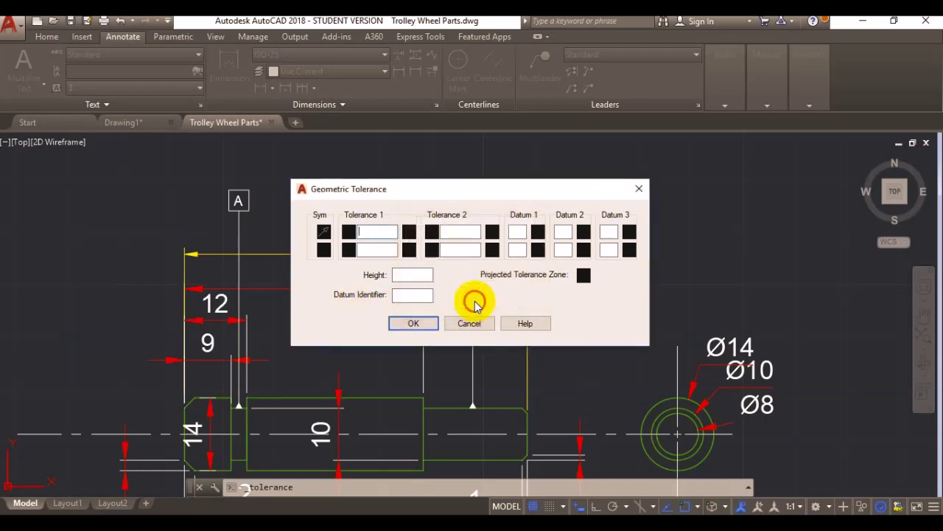
click(366, 234)
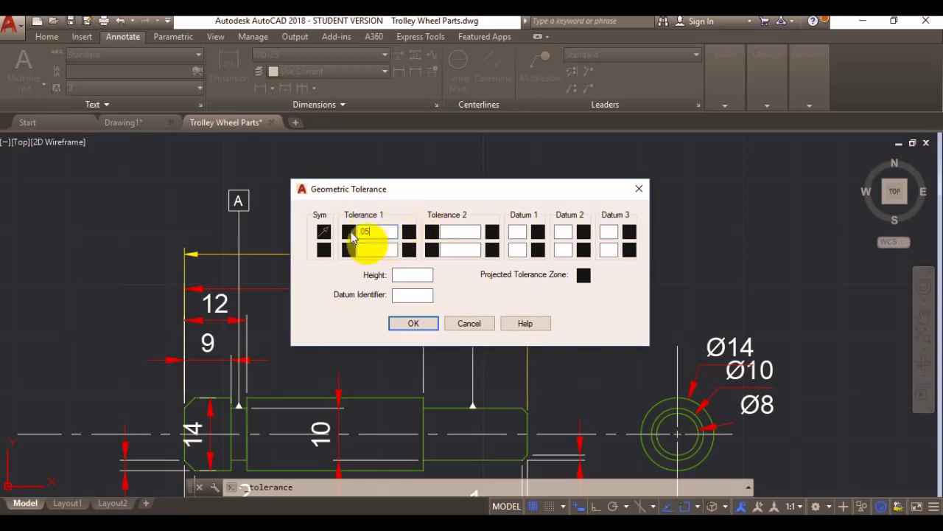
click(458, 231)
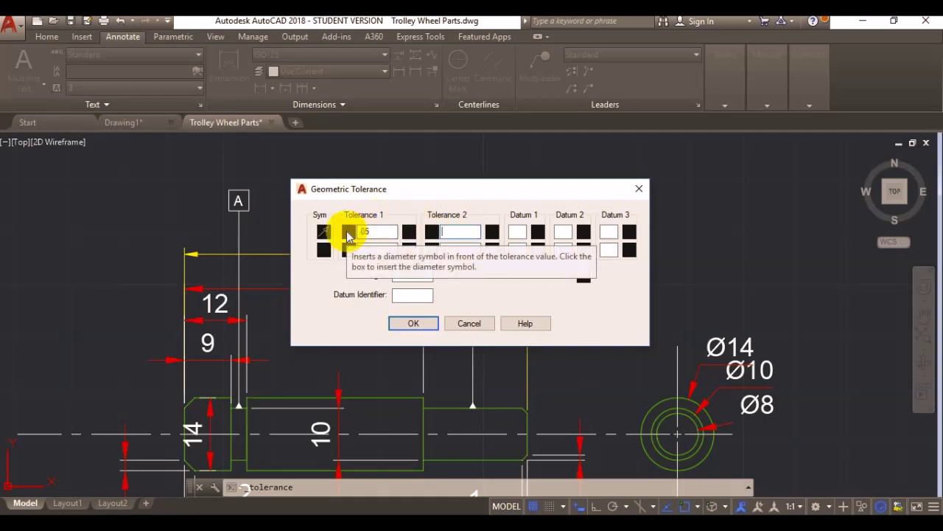
click(350, 233)
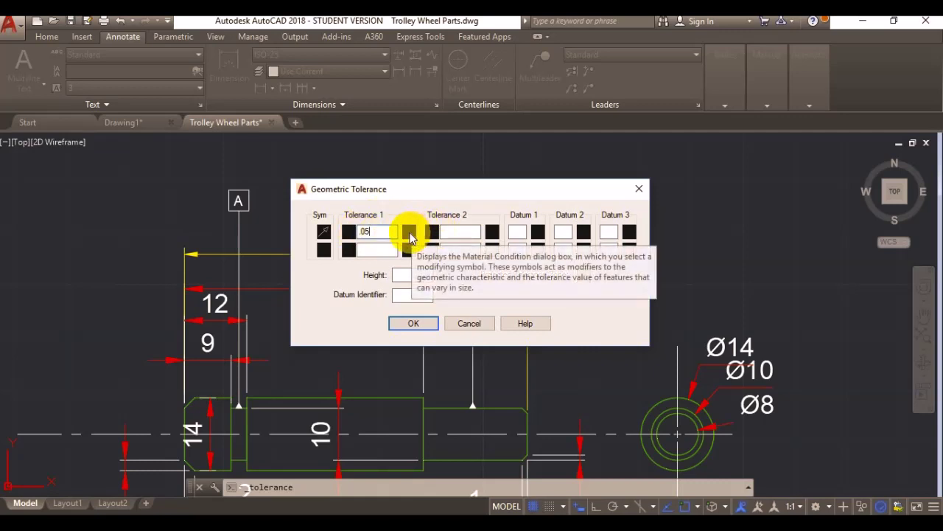
click(409, 233)
click(431, 274)
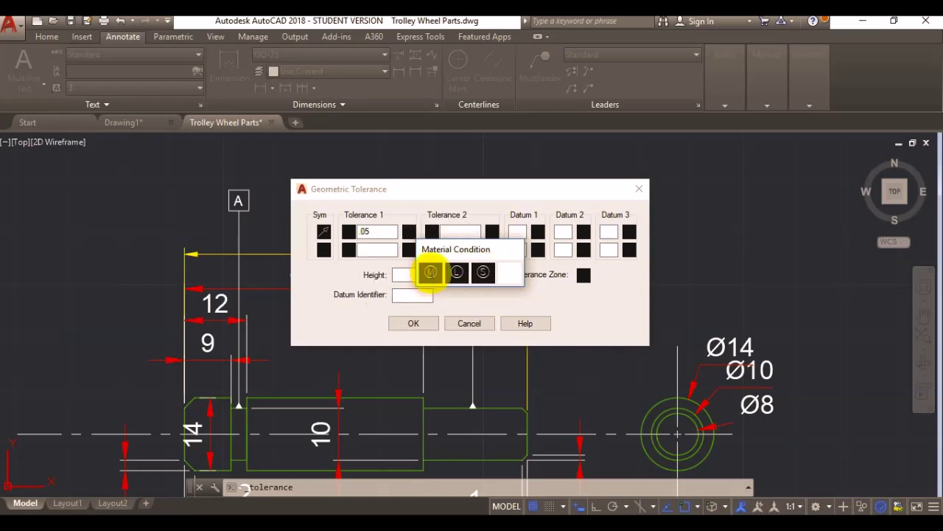
click(430, 273)
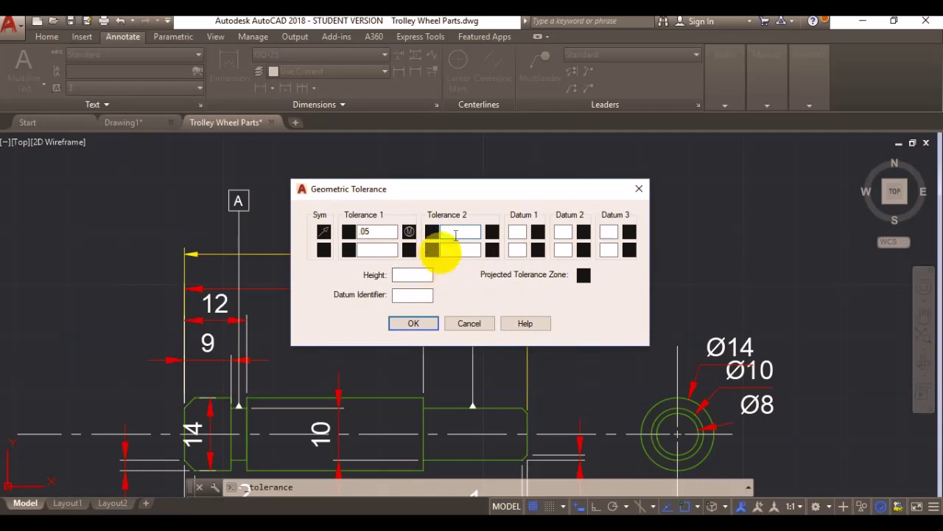
Step: Enter datums A and B, leave the datum modifier empty, and accept the frame with OK
click(517, 232)
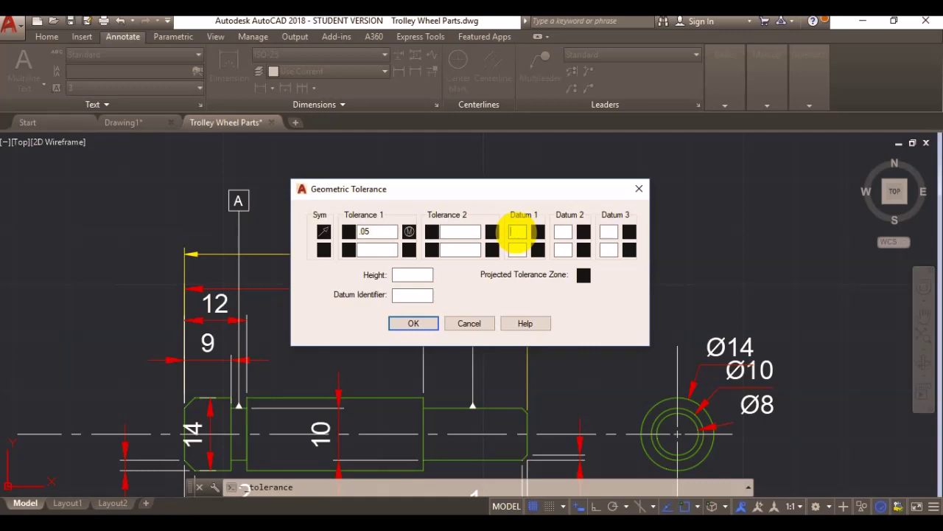
text(A)
click(561, 233)
text(B)
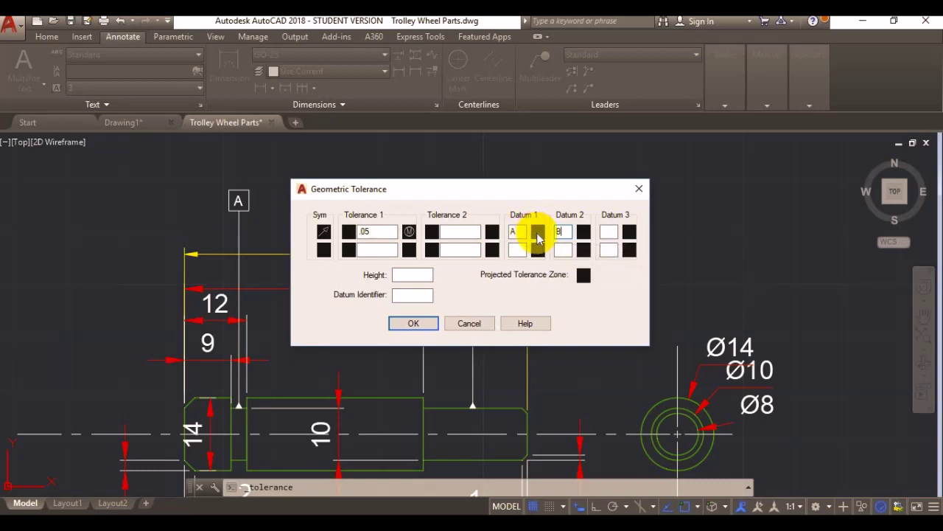
click(536, 233)
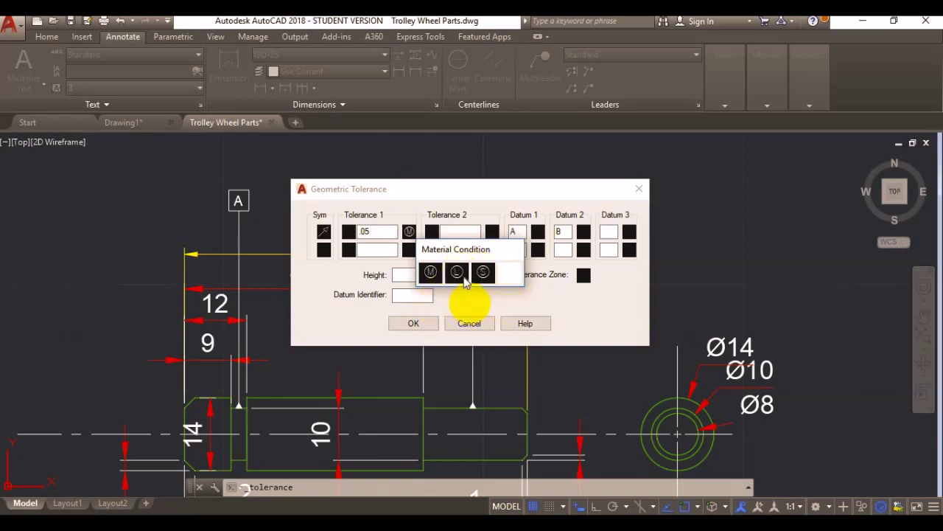
click(508, 272)
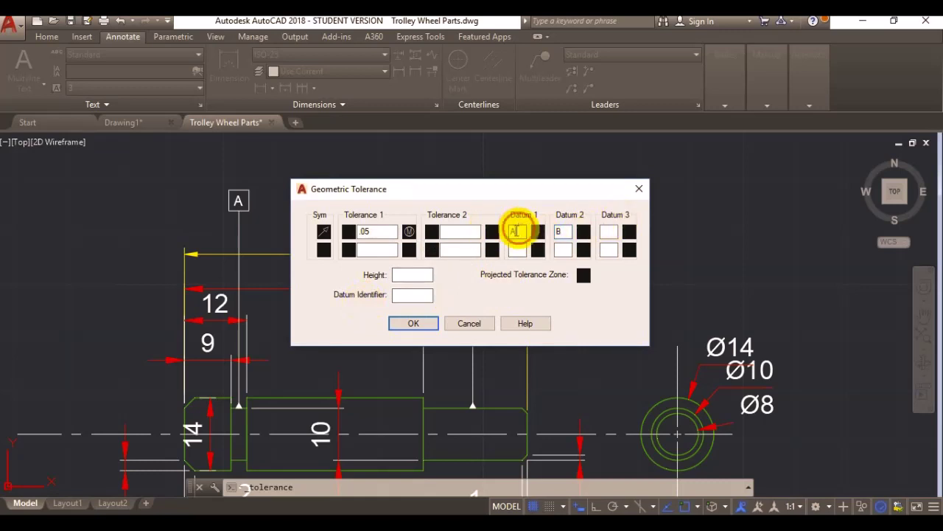
click(417, 323)
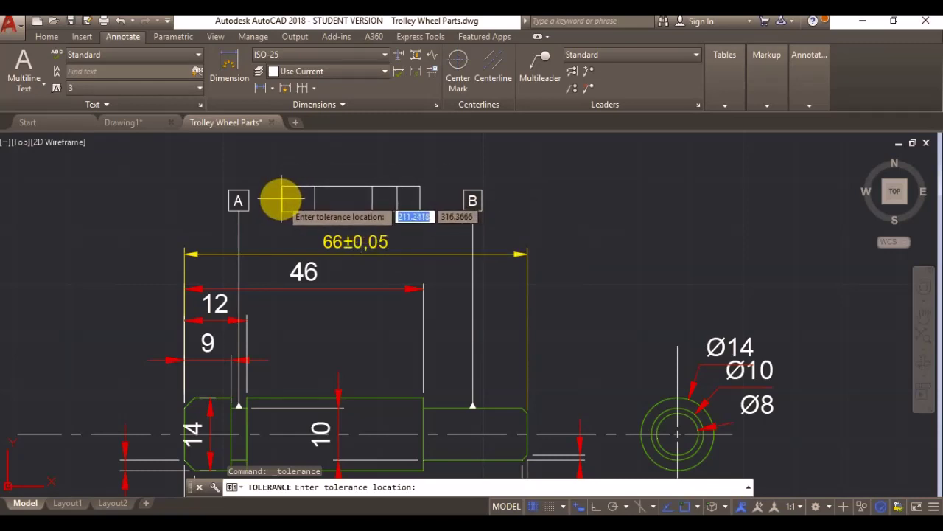
click(277, 201)
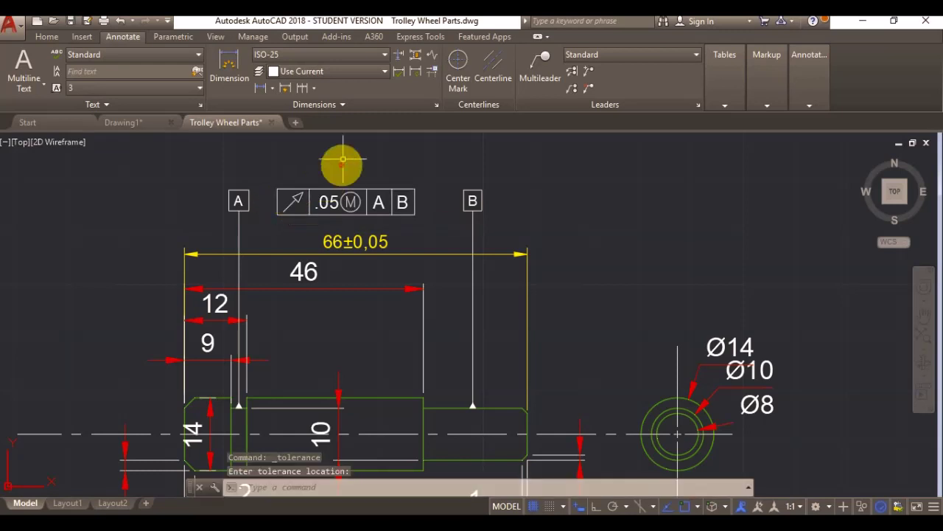
key(Escape)
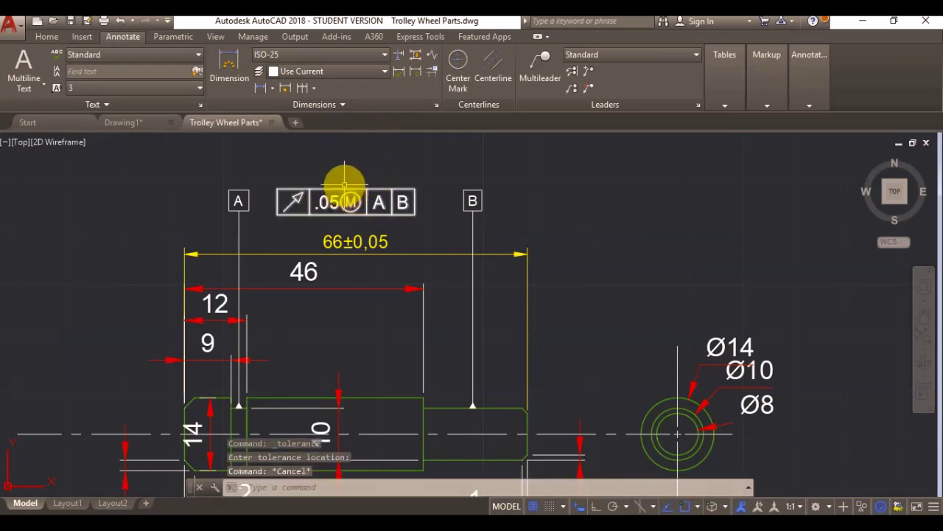
click(362, 184)
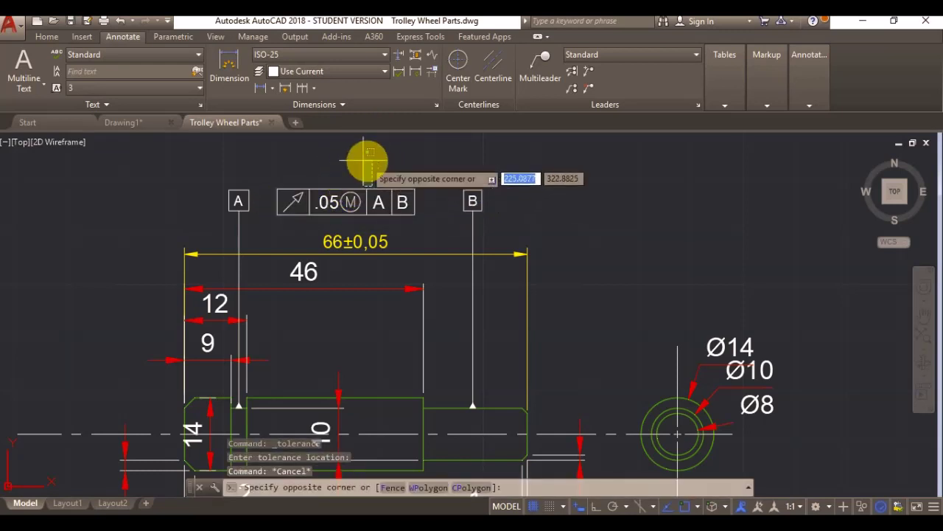
key(Escape)
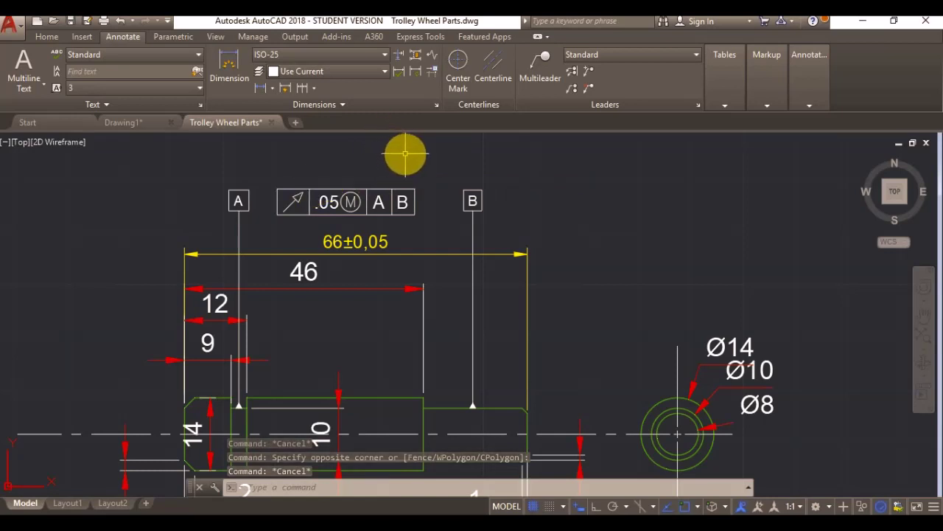
click(678, 66)
click(677, 64)
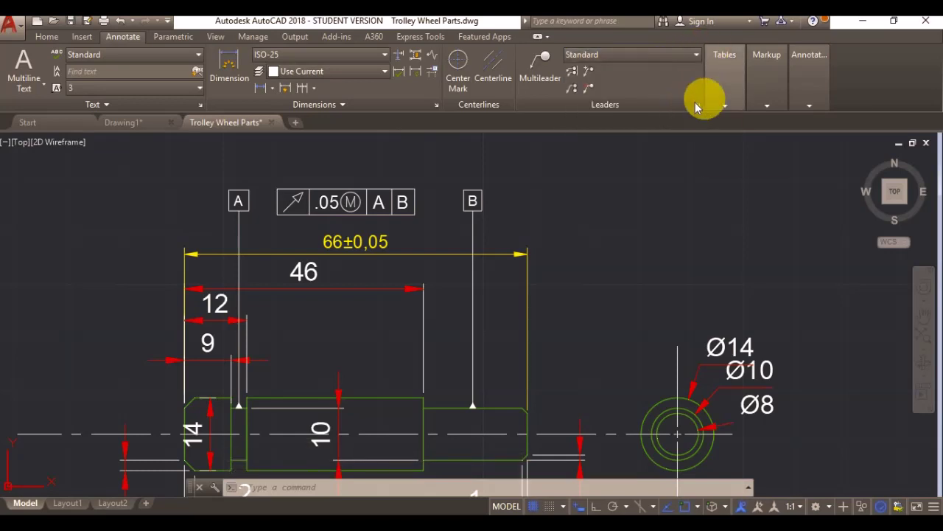
click(695, 104)
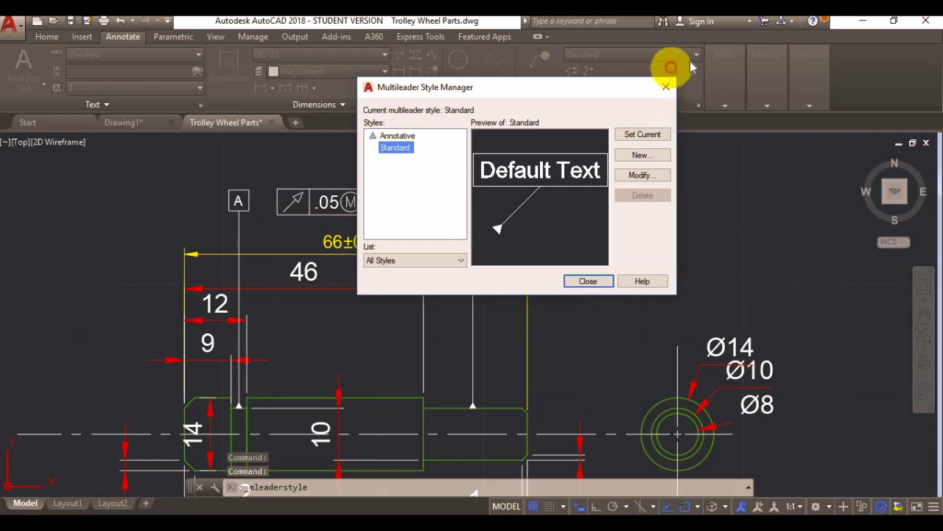
key(Escape)
Step: Make Annotative the current multileader style and start a multileader at 1:1 annotation scale
click(693, 56)
click(606, 89)
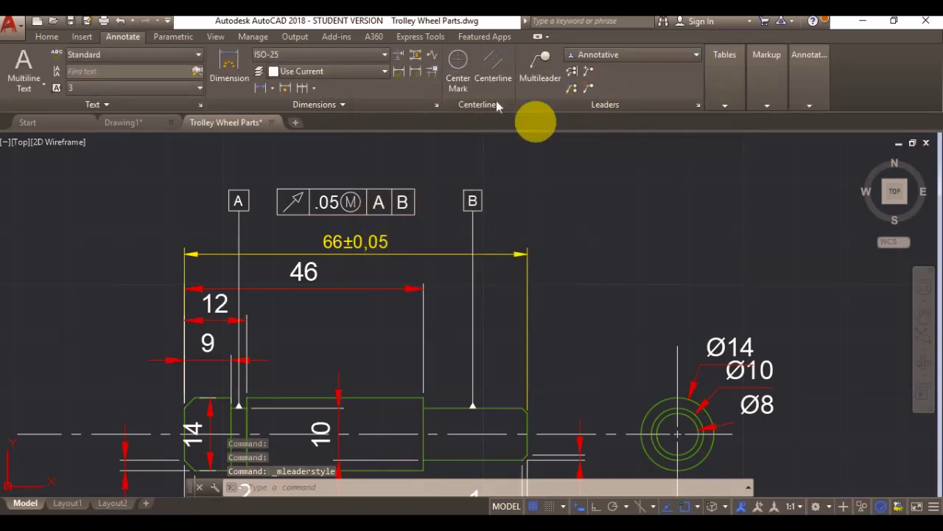
click(536, 71)
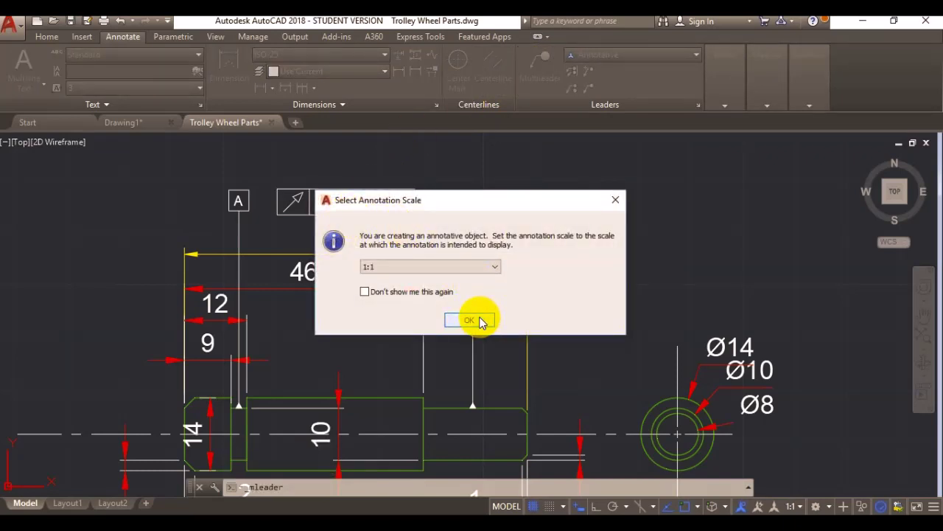
click(480, 322)
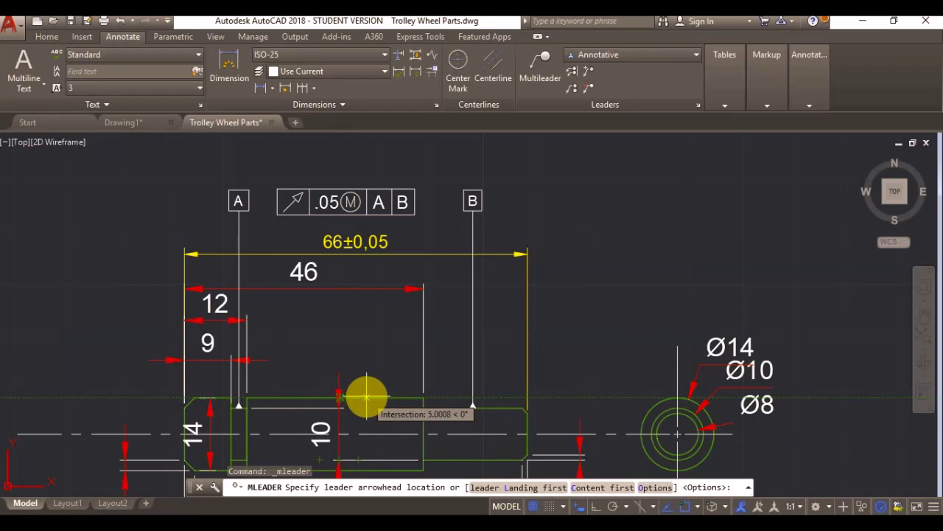
Step: Retry placing the leader arrow on the shaft, cancelling and restarting the multileader twice
click(366, 397)
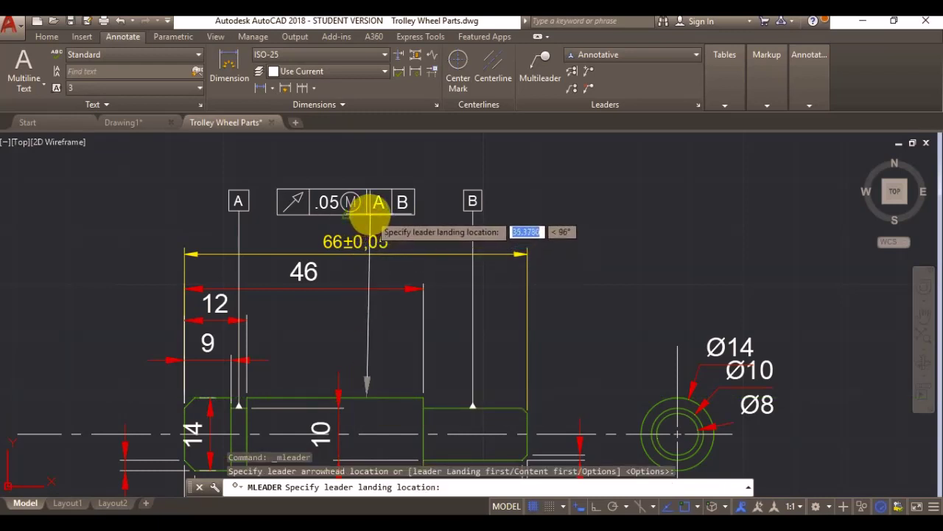
key(F8)
key(Escape)
right_click(384, 164)
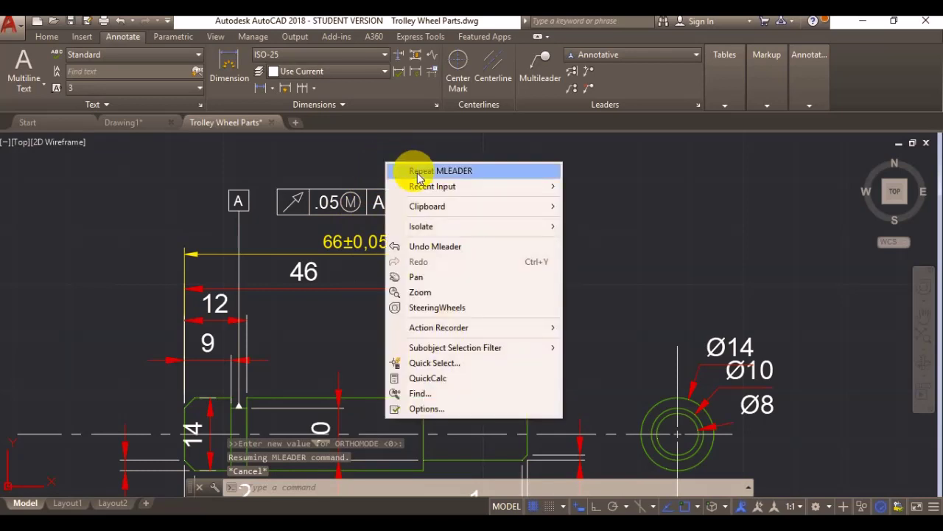
click(401, 171)
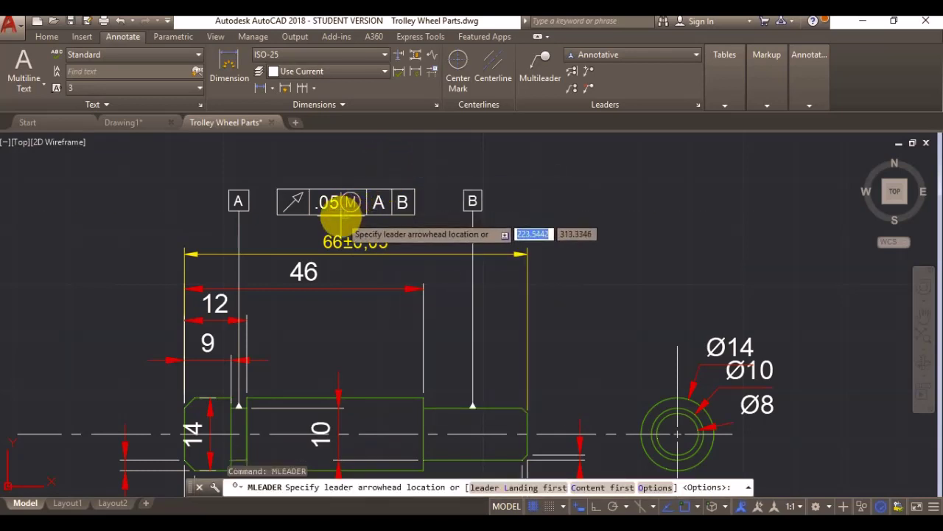
click(361, 329)
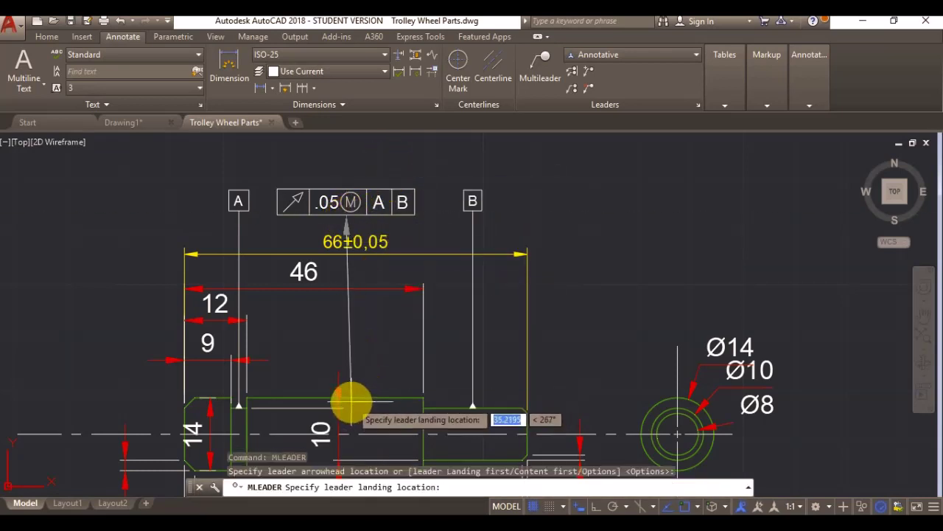
key(Escape)
right_click(357, 347)
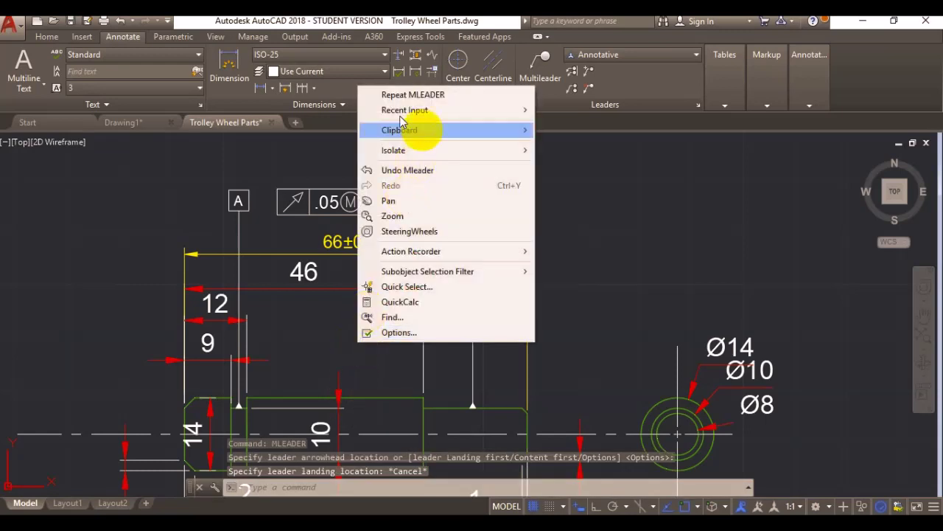
click(415, 95)
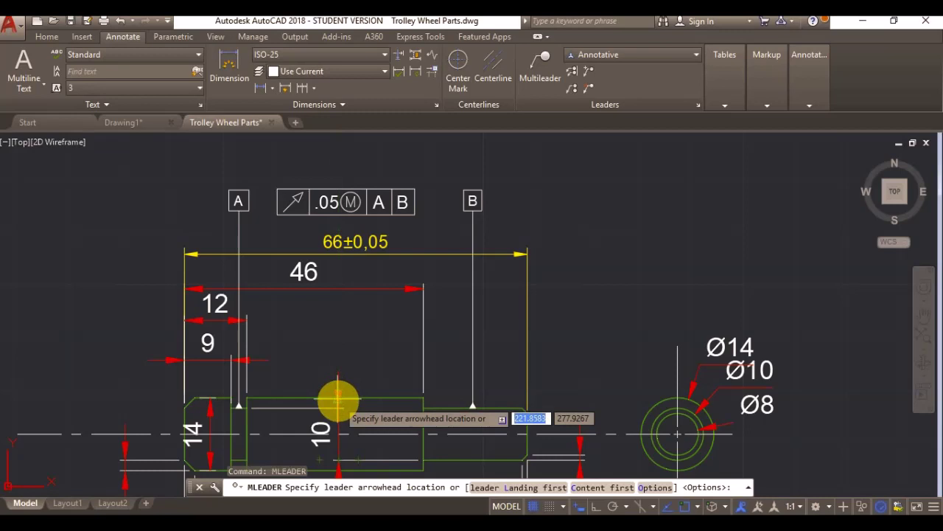
Step: Draw the leader from the shaft's top edge up to the frame, snapping with Nearest
scroll(338, 400, up, 8)
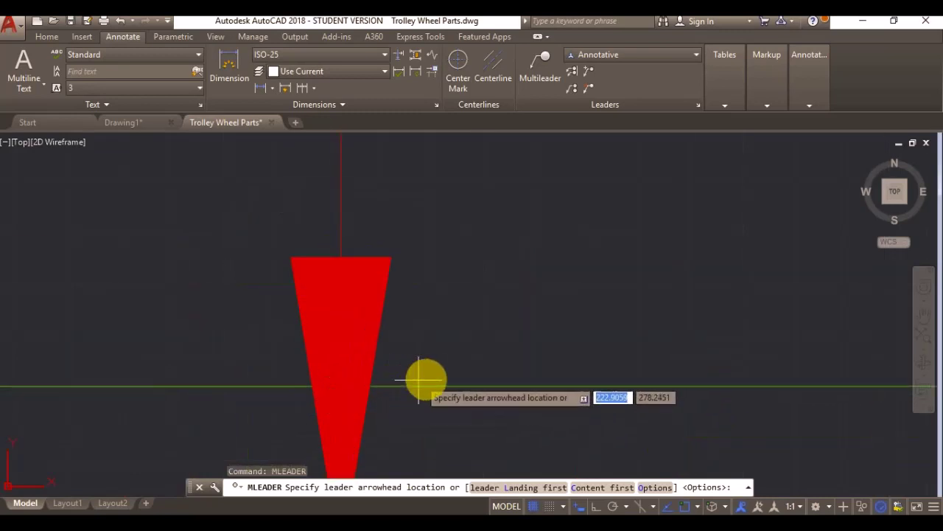
click(280, 384)
scroll(279, 384, down, 5)
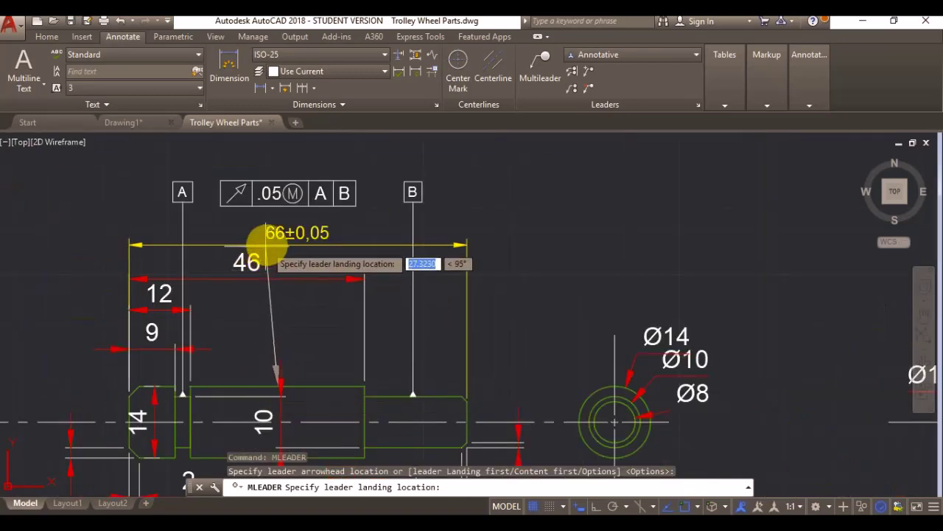
scroll(275, 234, up, 5)
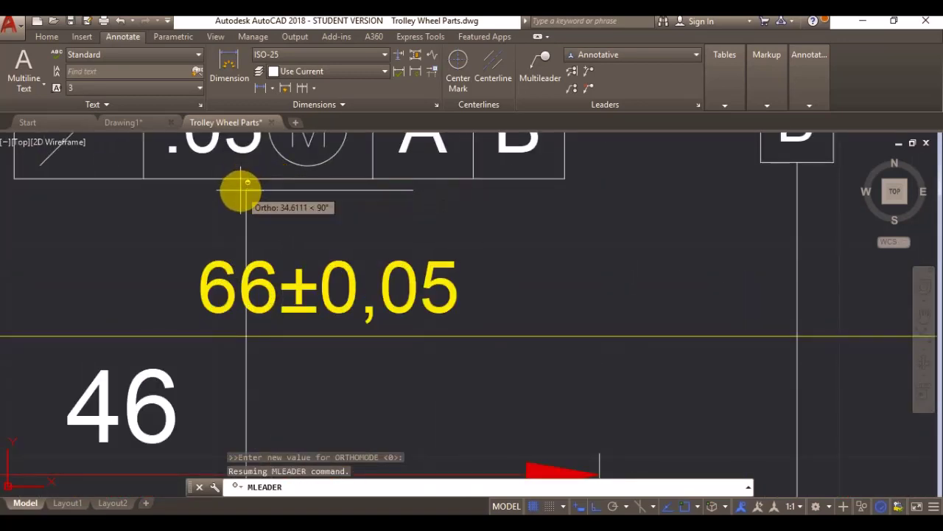
shift+right_click(241, 195)
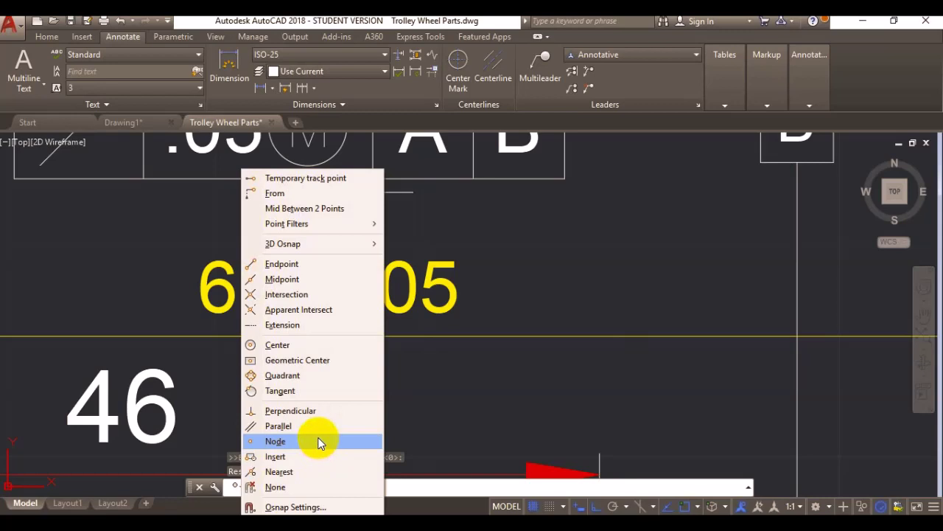
click(309, 471)
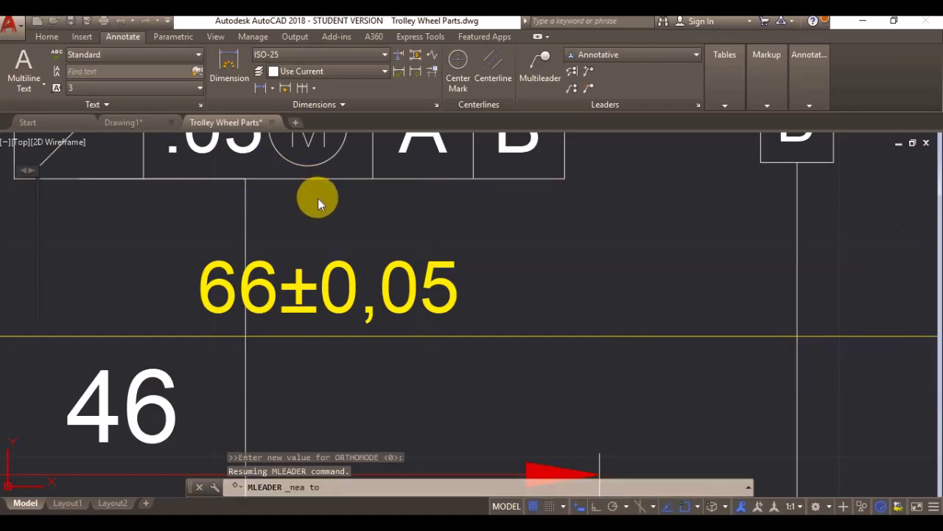
click(318, 198)
scroll(322, 201, down, 2)
scroll(322, 201, down, 2)
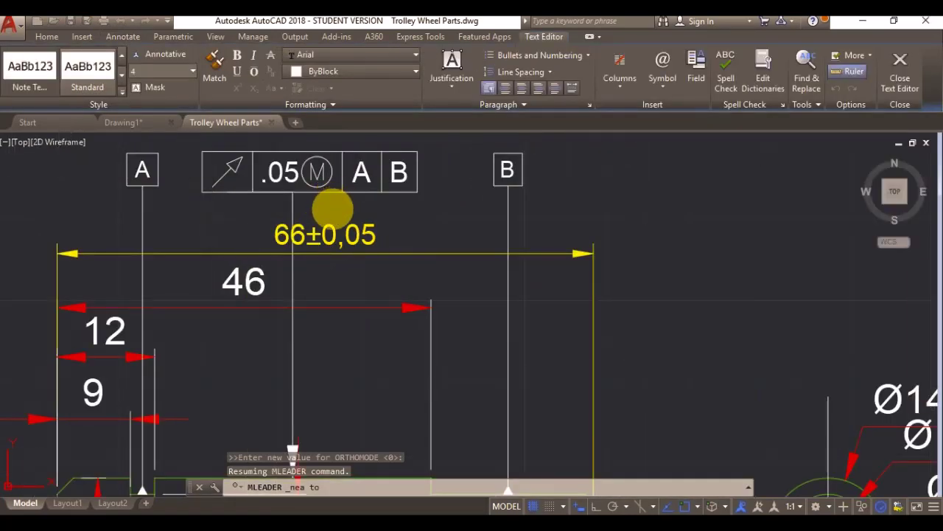
Step: Finish the leader textless and untick Automatically include landing in the Annotative style
click(292, 199)
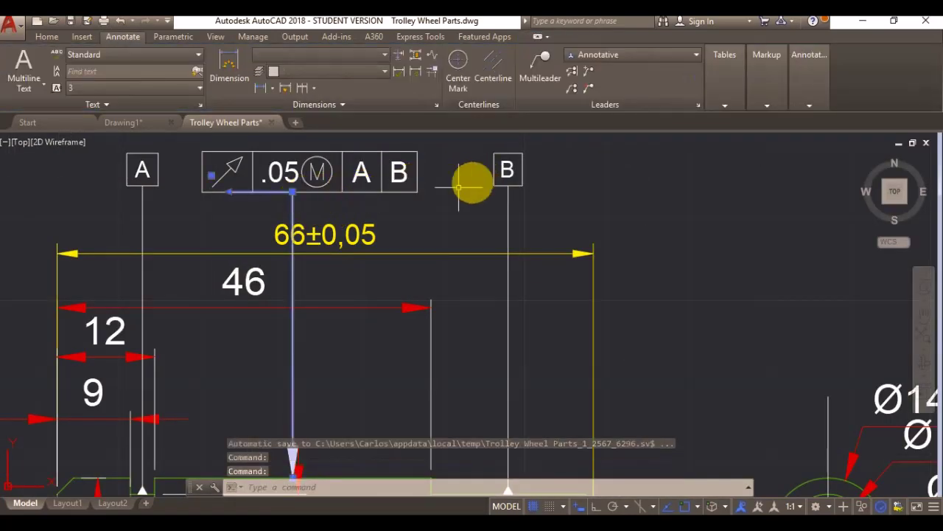
click(691, 58)
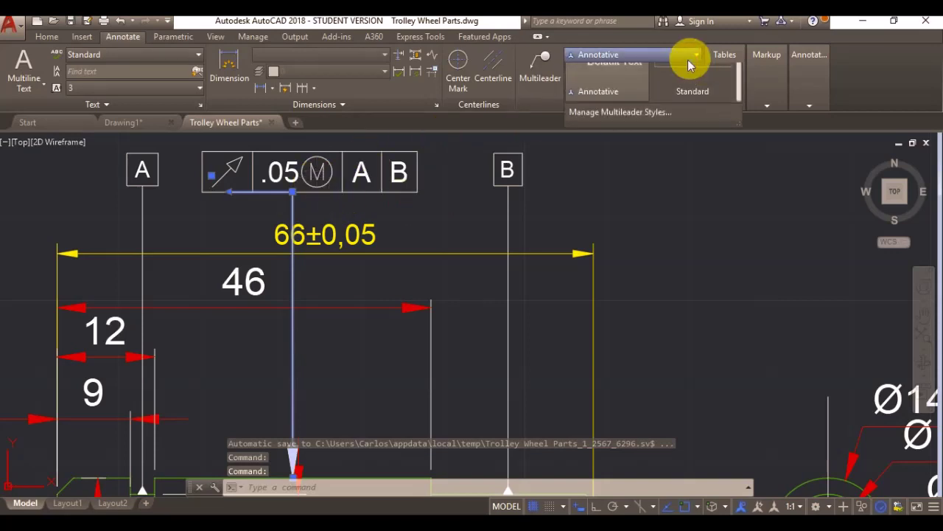
click(606, 139)
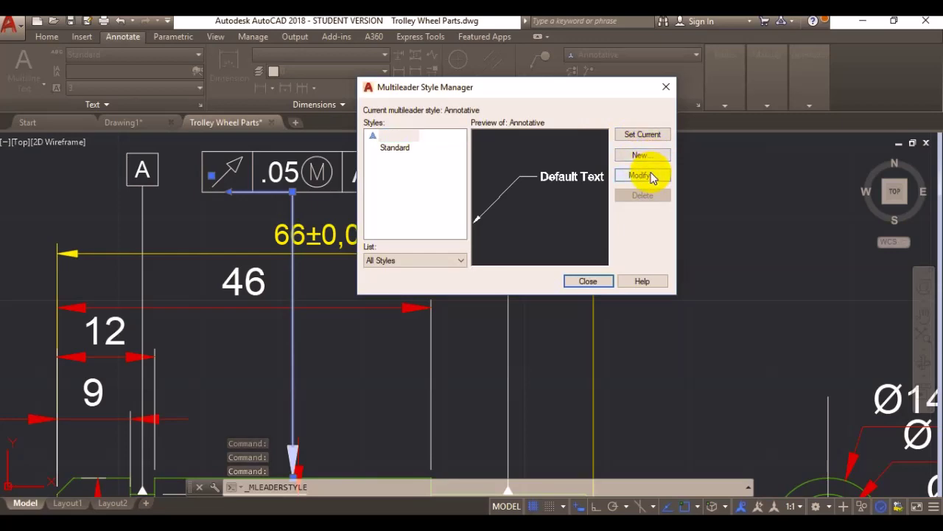
click(641, 177)
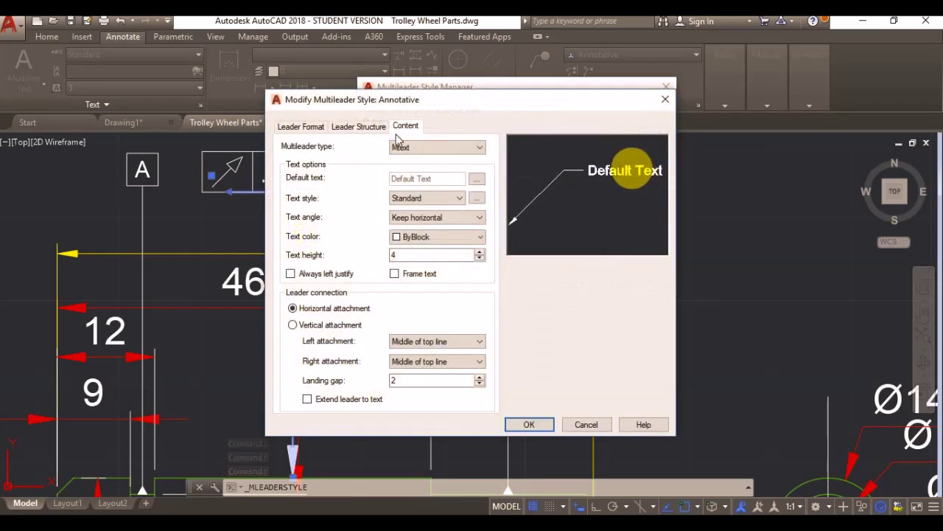
click(335, 126)
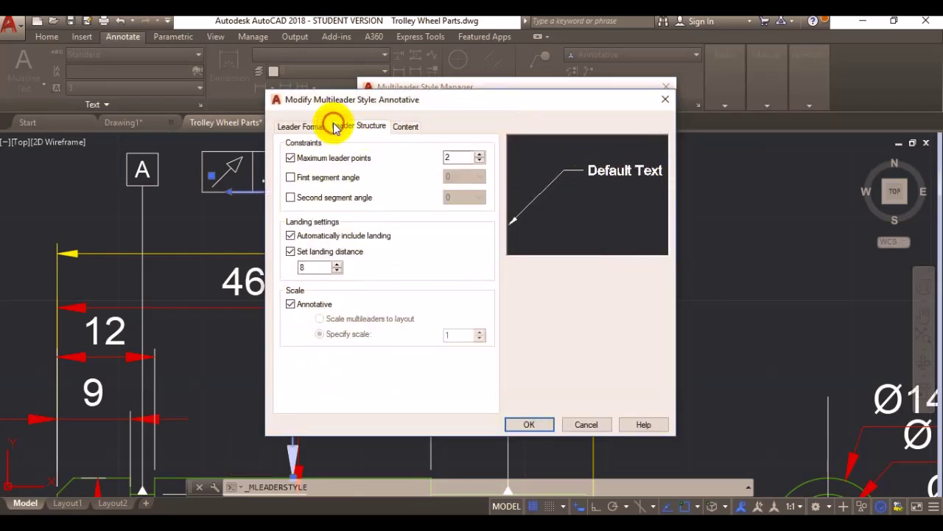
click(291, 237)
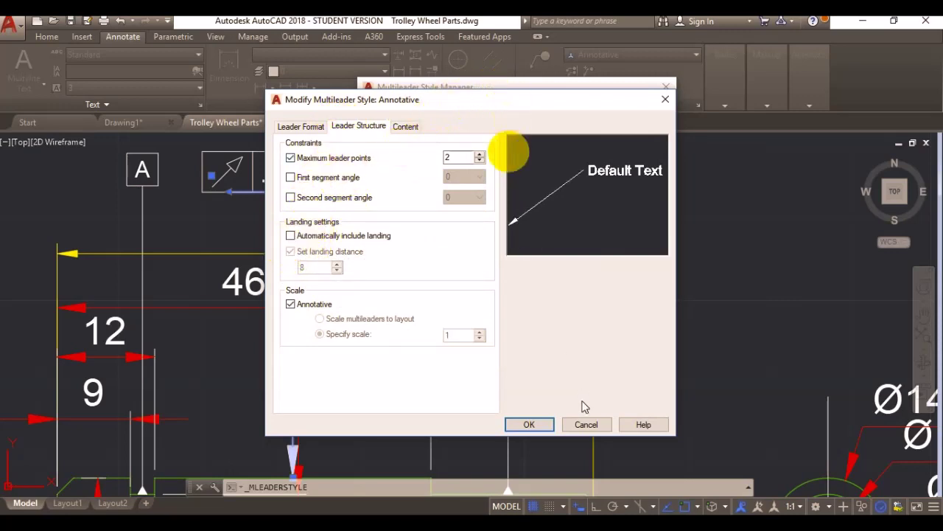
click(543, 425)
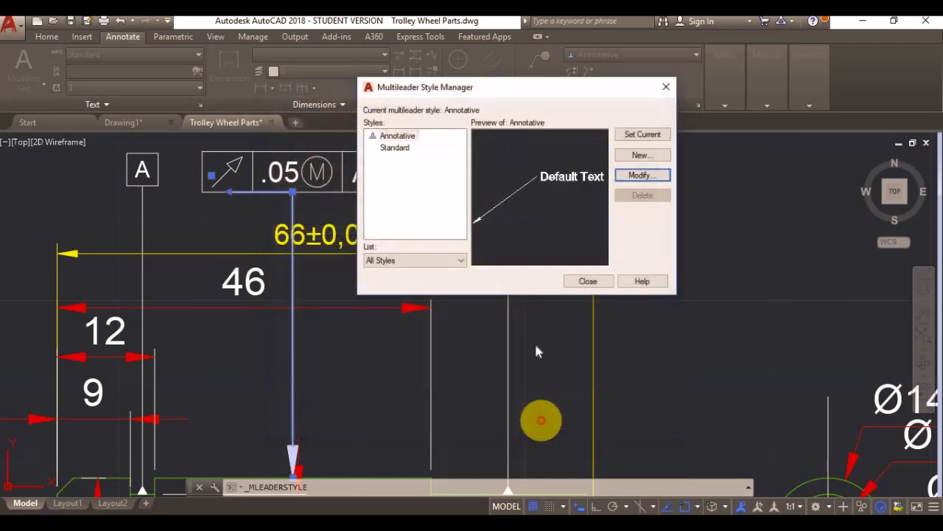
click(598, 281)
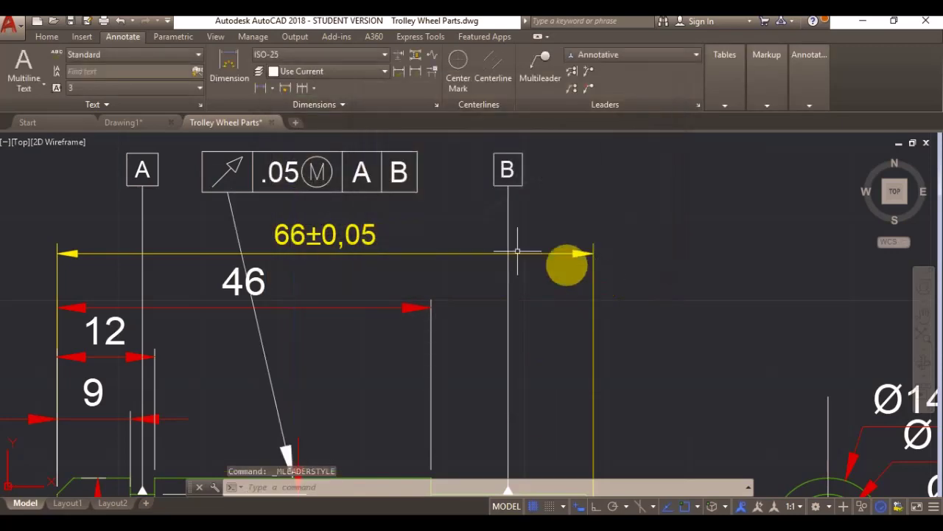
Step: Select the new leader and grab its top grip, then cancel leaving it unchanged
click(234, 213)
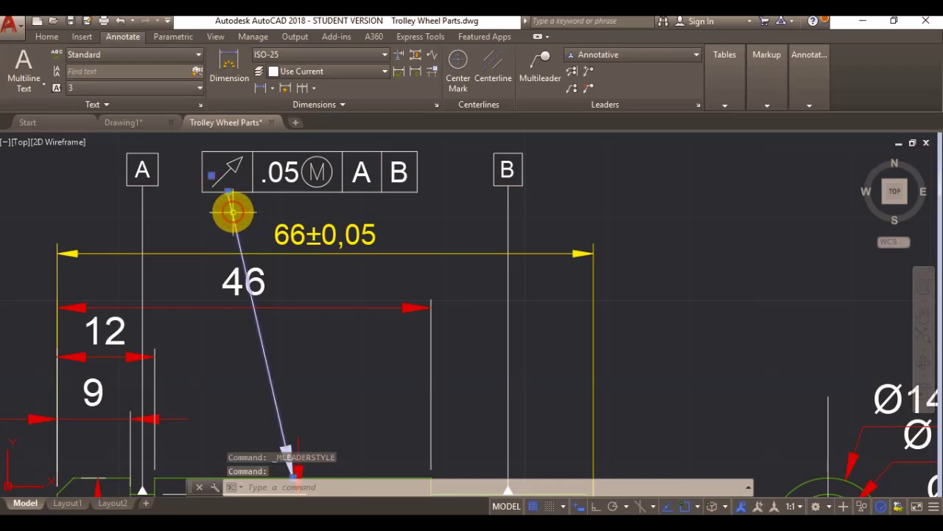
click(228, 192)
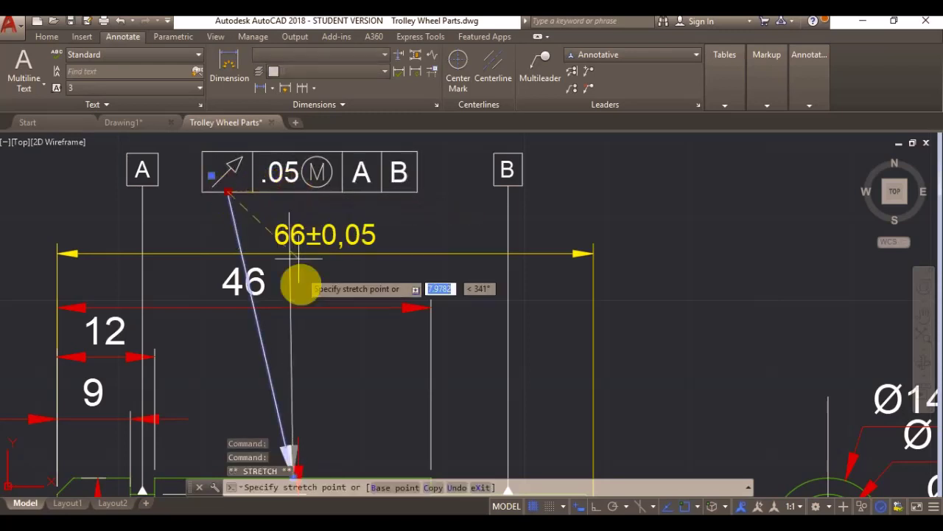
scroll(297, 387, down, 4)
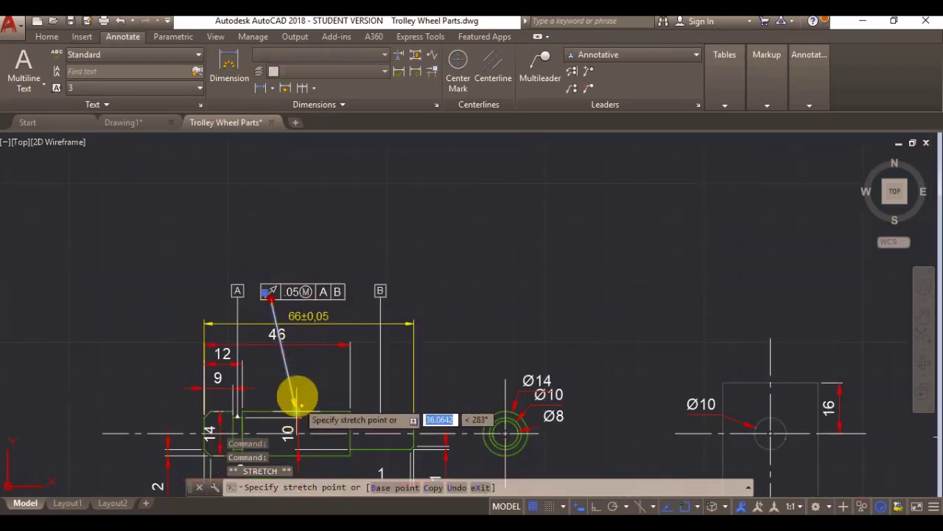
key(Escape)
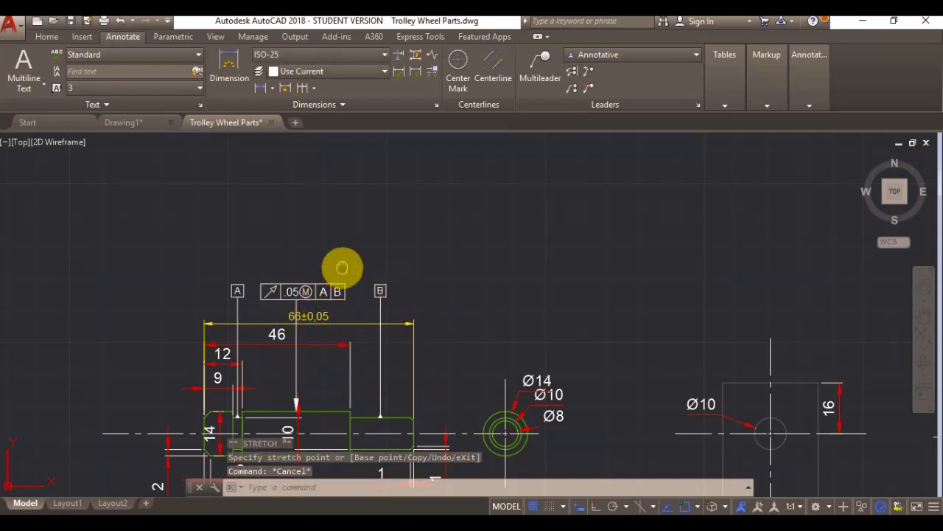
Step: Zoom and pan from the pivot over to the square part and washer views
scroll(341, 263, up, 2)
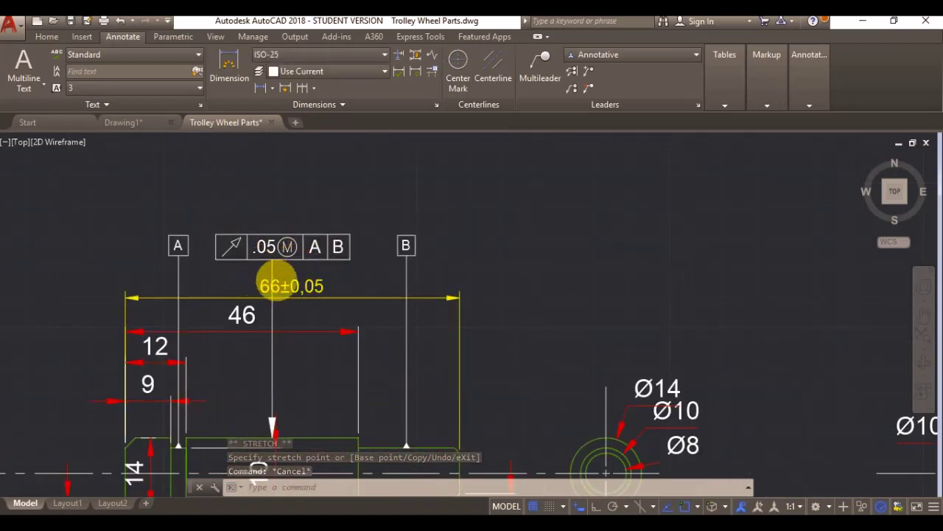
scroll(284, 266, down, 5)
scroll(265, 331, up, 5)
middle_drag(325, 262, 280, 360)
scroll(282, 359, down, 2)
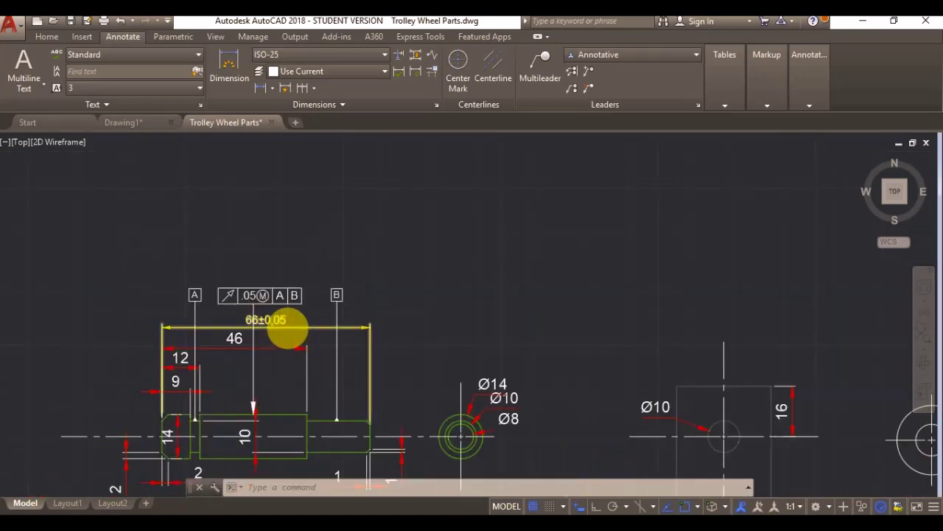
scroll(286, 341, down, 2)
mouse_move(449, 310)
middle_down()
mouse_move(385, 238)
mouse_move(339, 204)
middle_up()
scroll(484, 270, up, 4)
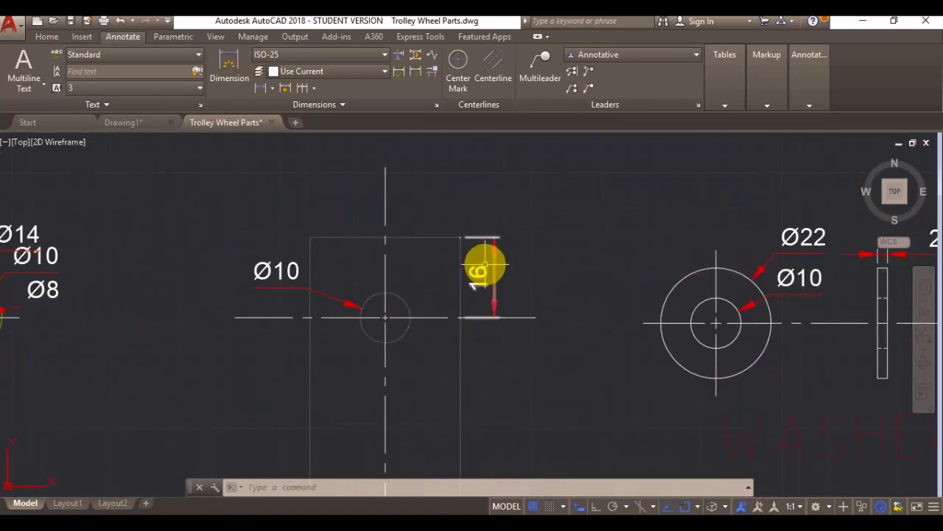
scroll(460, 198, down, 3)
mouse_move(459, 179)
middle_down()
mouse_move(385, 234)
mouse_move(351, 293)
middle_up()
Step: With the Standard style, add datum A on a vertical leader above the square part's top edge
scroll(298, 329, up, 2)
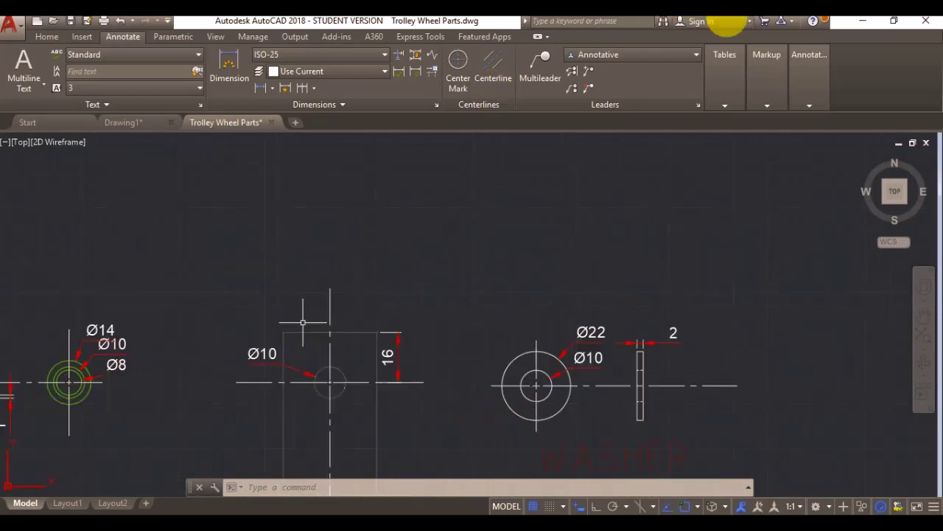
click(694, 54)
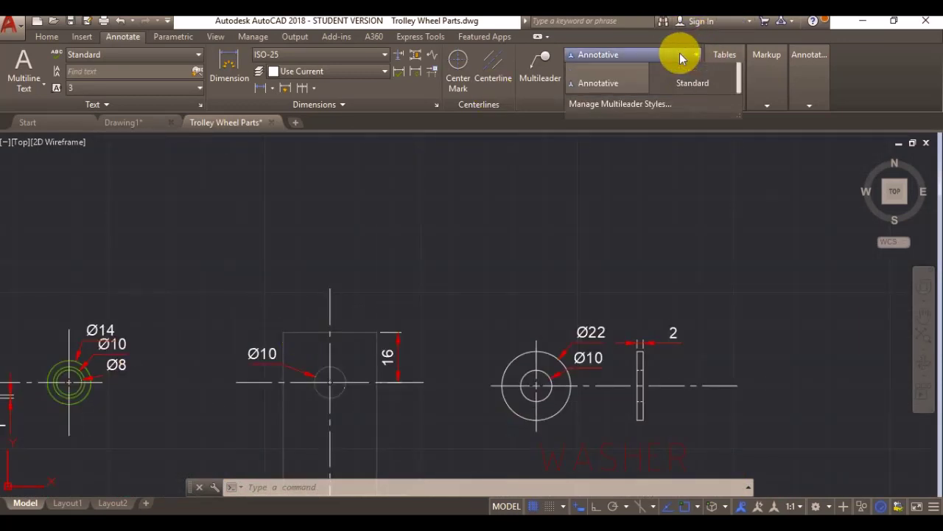
click(687, 96)
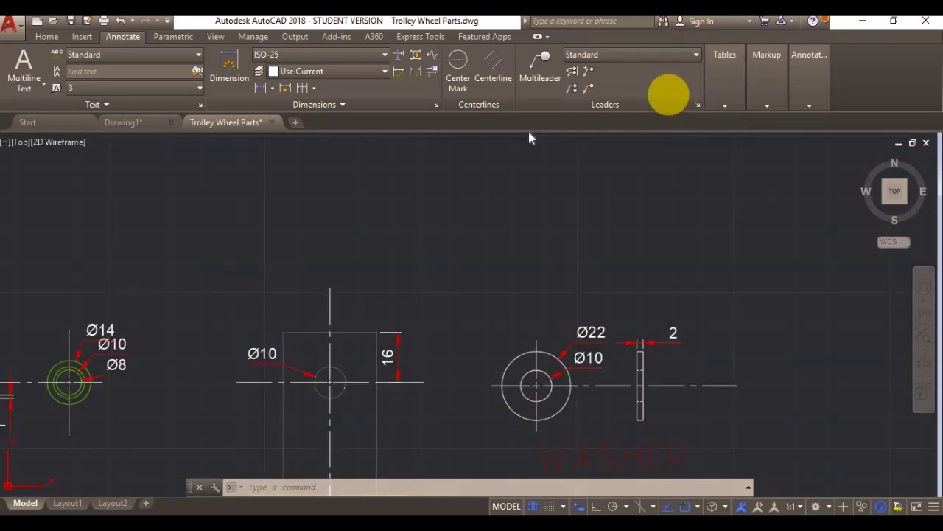
click(543, 67)
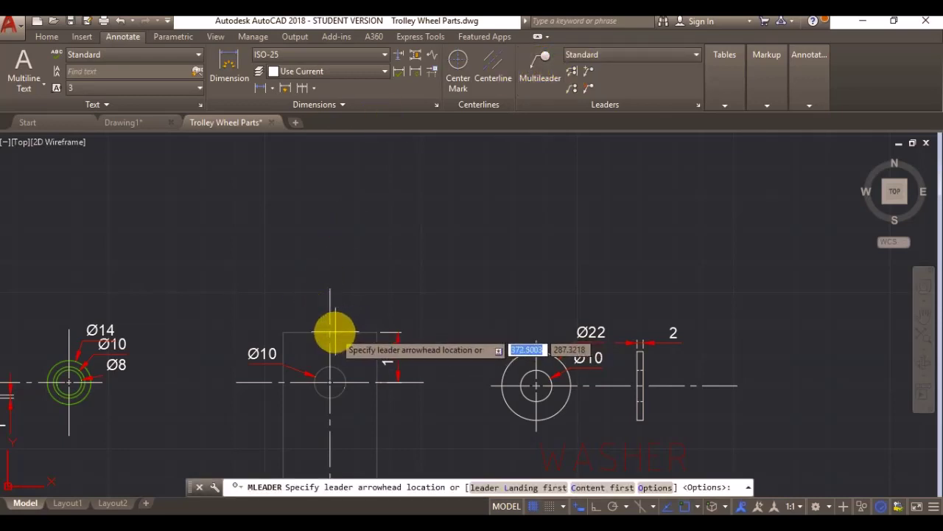
click(330, 333)
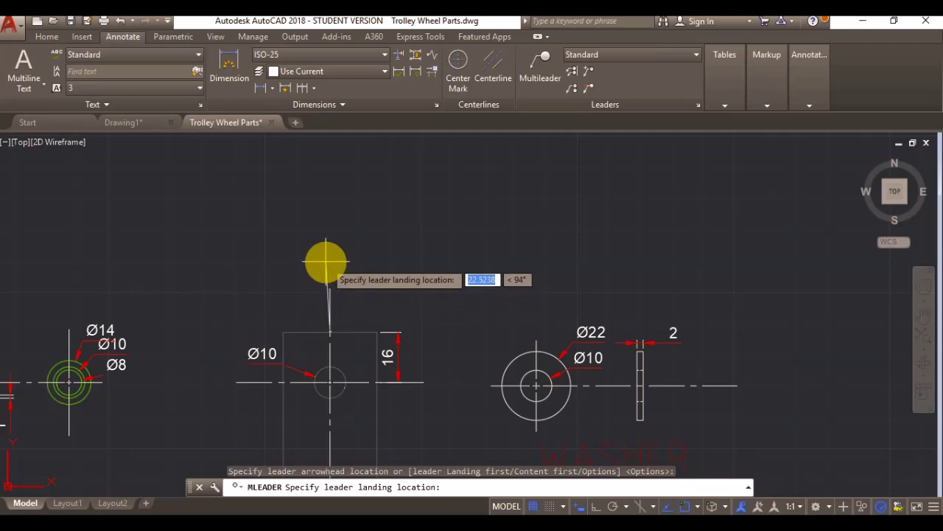
key(F8)
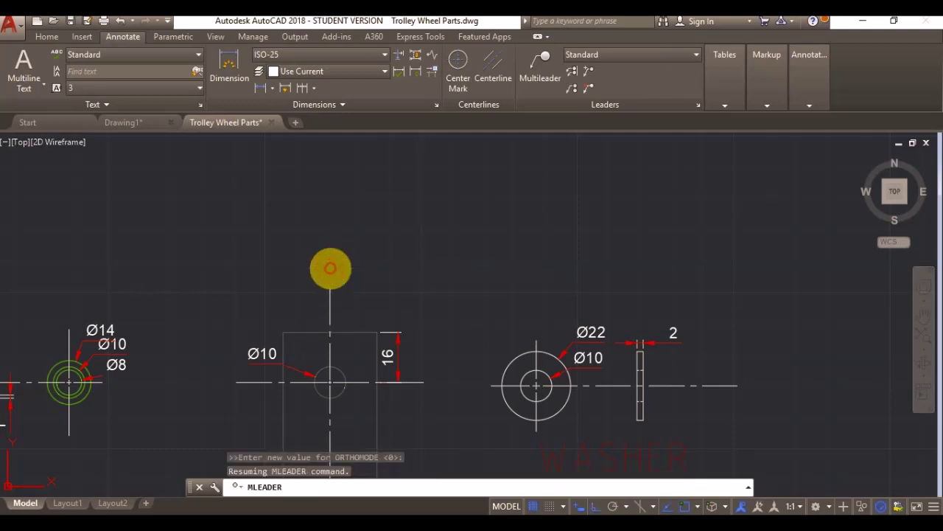
click(330, 268)
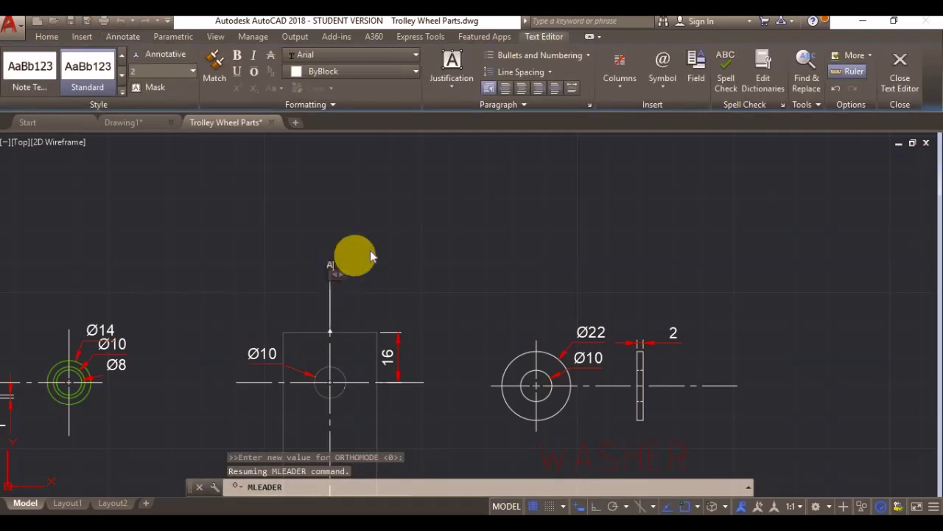
text(A)
click(266, 287)
scroll(263, 289, down, 3)
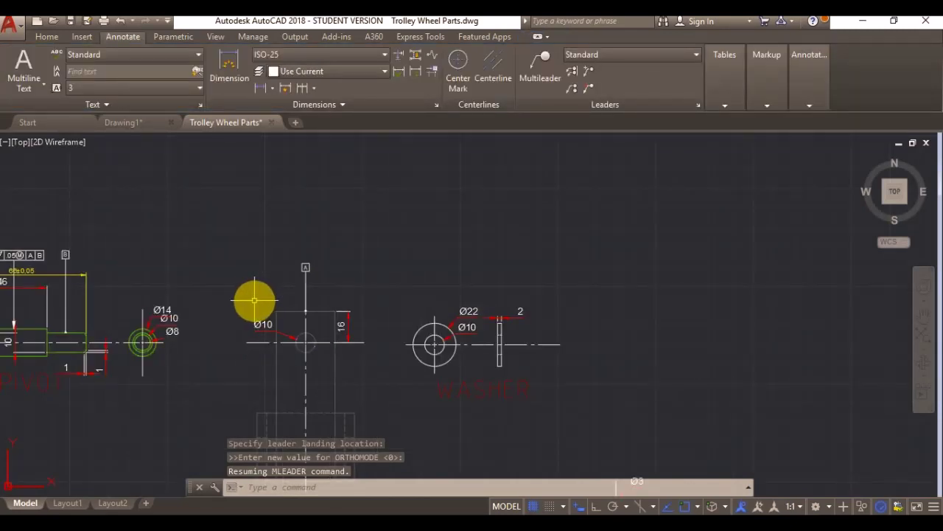
Step: Add datum B on a horizontal leader extending left from the square part's left edge
key(Return)
scroll(266, 339, up, 4)
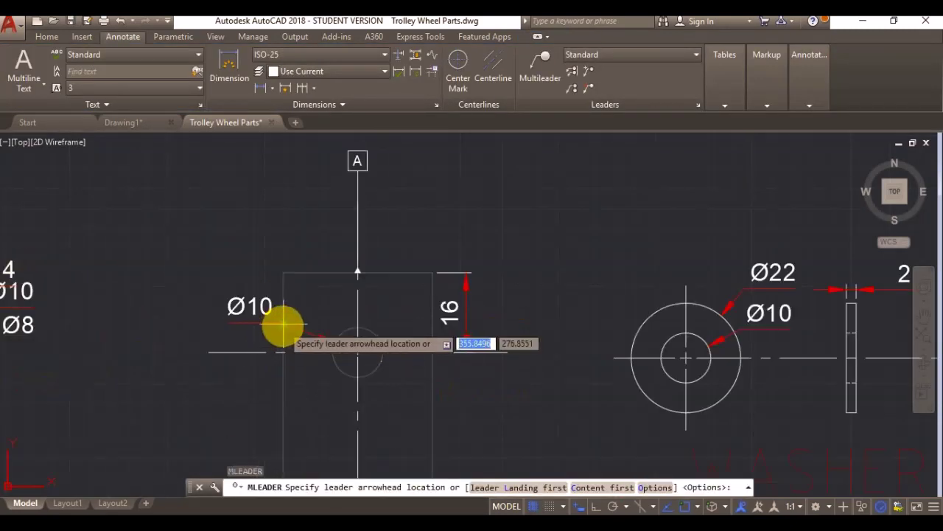
click(283, 352)
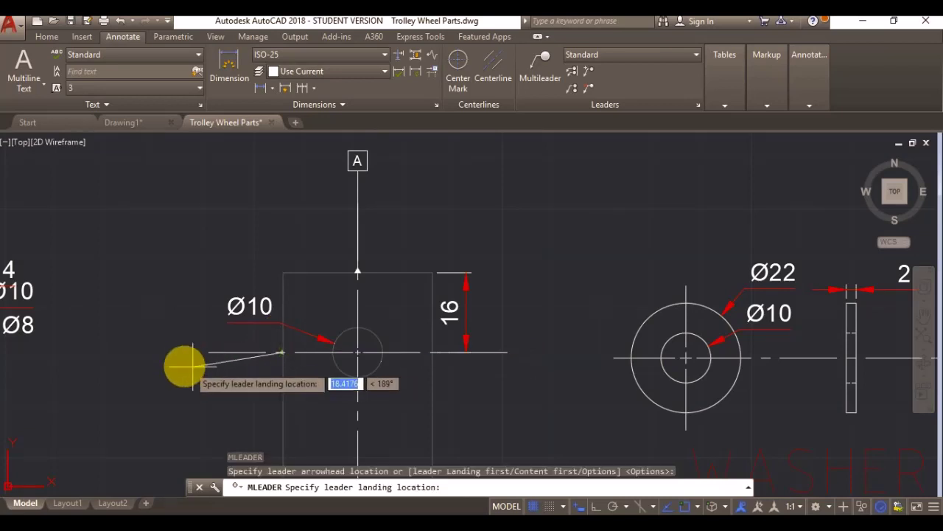
key(F8)
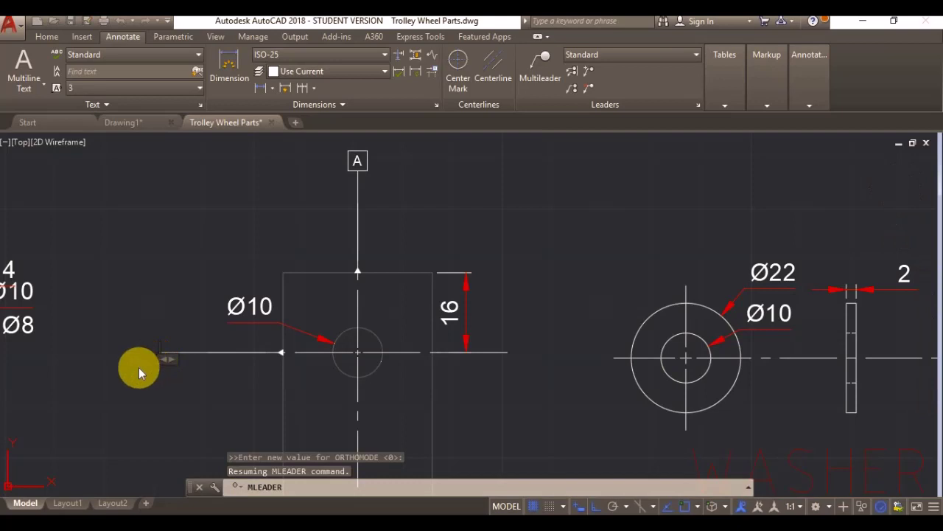
click(138, 367)
text(B)
click(175, 275)
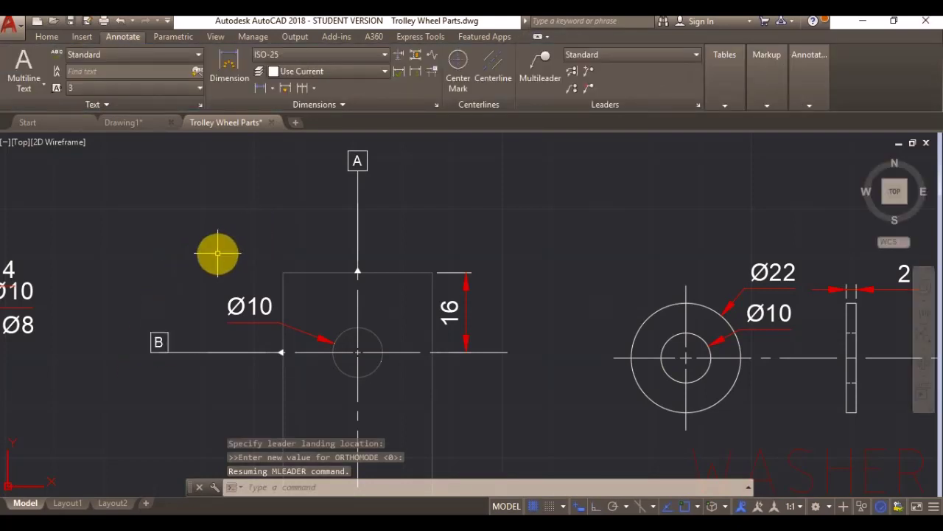
key(Escape)
mouse_move(428, 232)
middle_down()
mouse_move(425, 217)
mouse_move(337, 206)
middle_up()
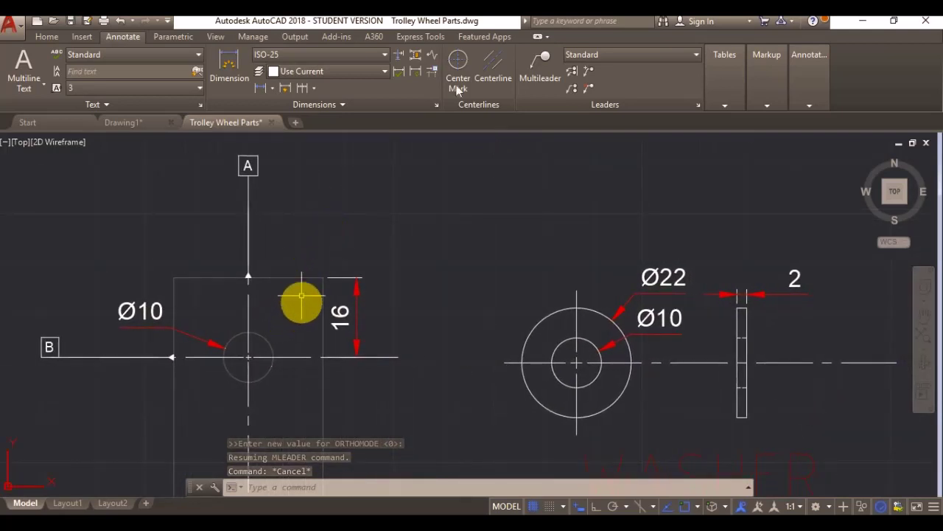
Step: Using the Annotative style, draw a textless leader angling up-right from the Ø10 hole
click(621, 55)
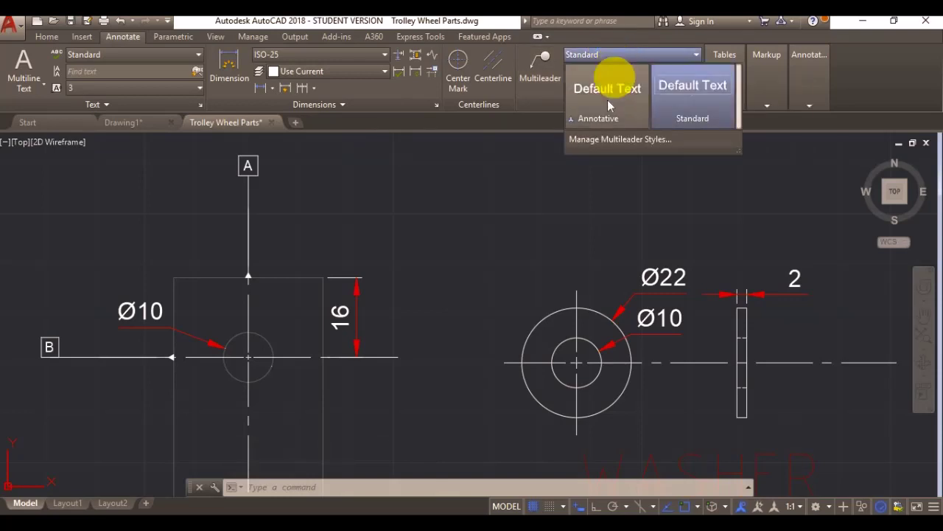
click(608, 105)
click(538, 81)
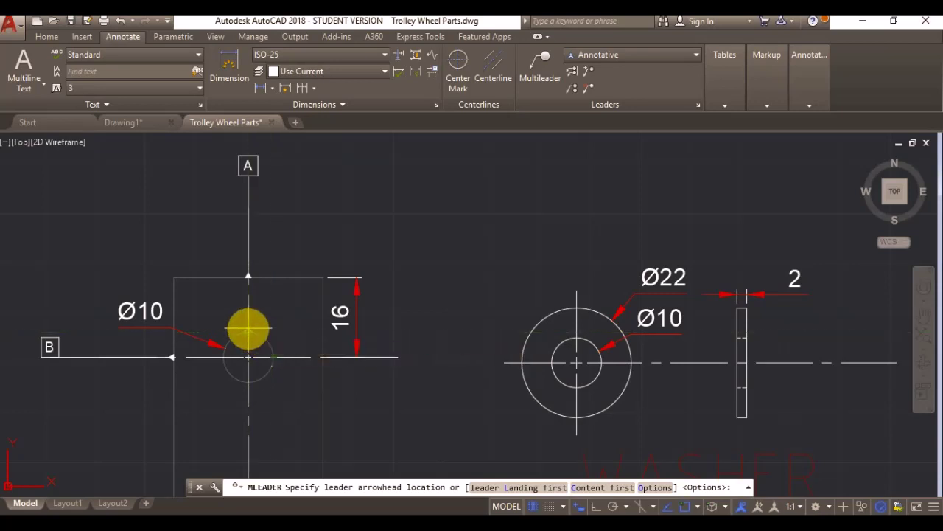
click(248, 331)
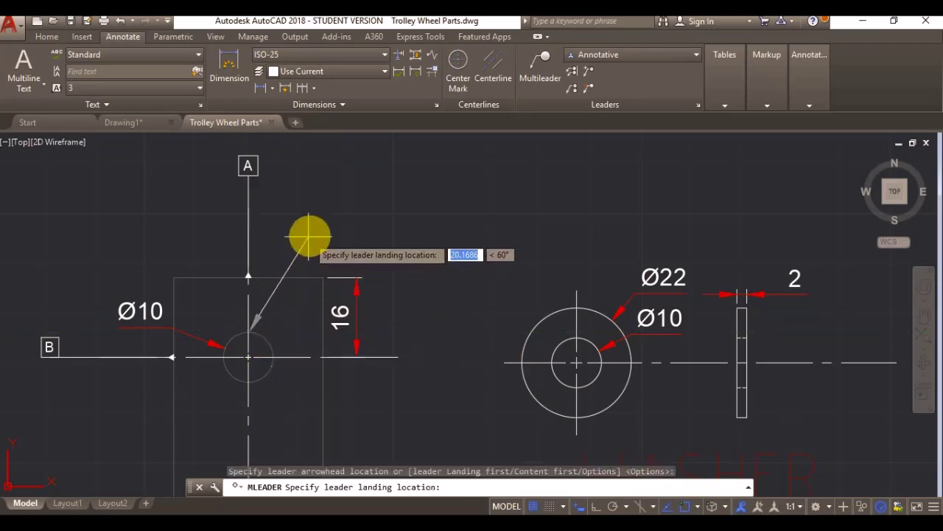
click(343, 218)
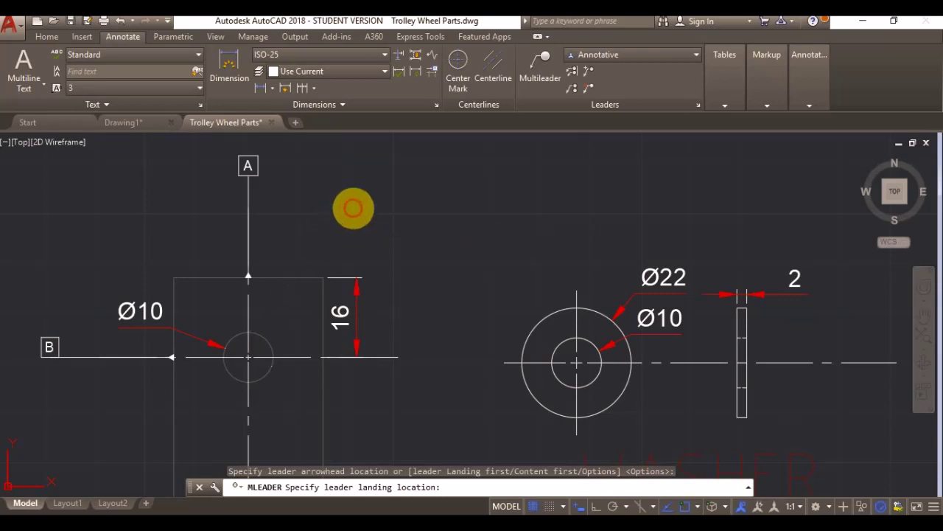
click(396, 180)
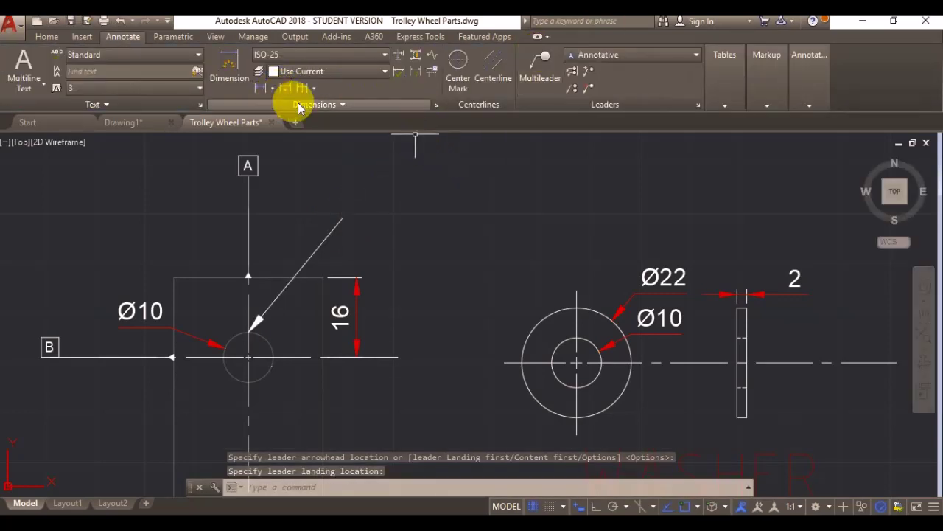
click(298, 103)
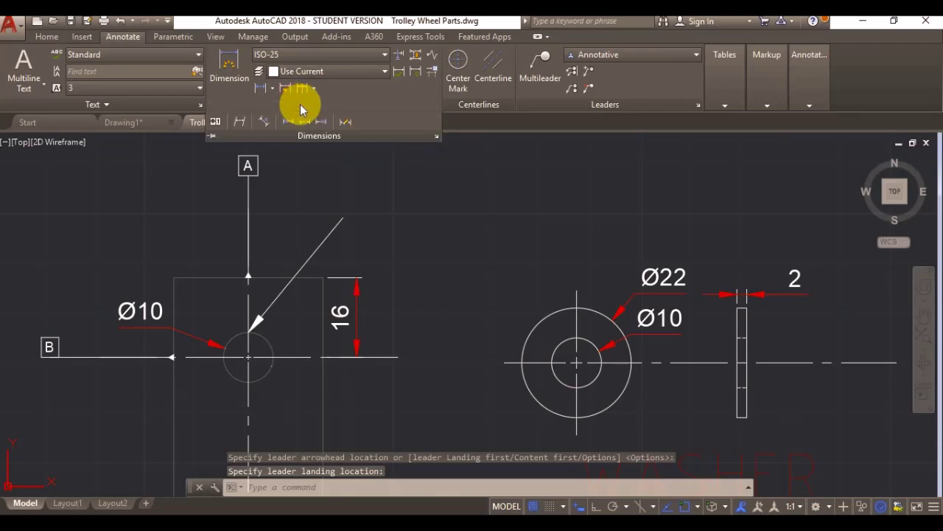
Step: Create a position frame: diameter .1 at maximum material condition, referencing datums A and B
click(222, 122)
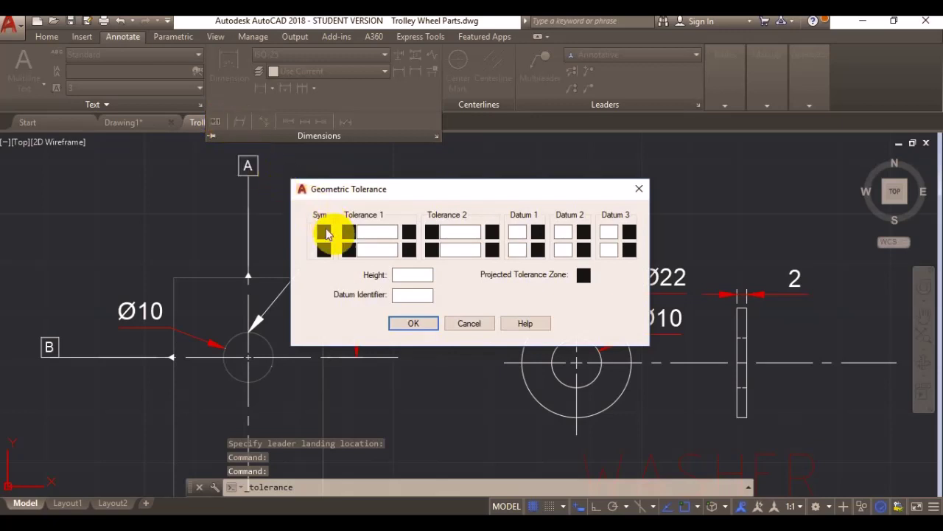
click(325, 233)
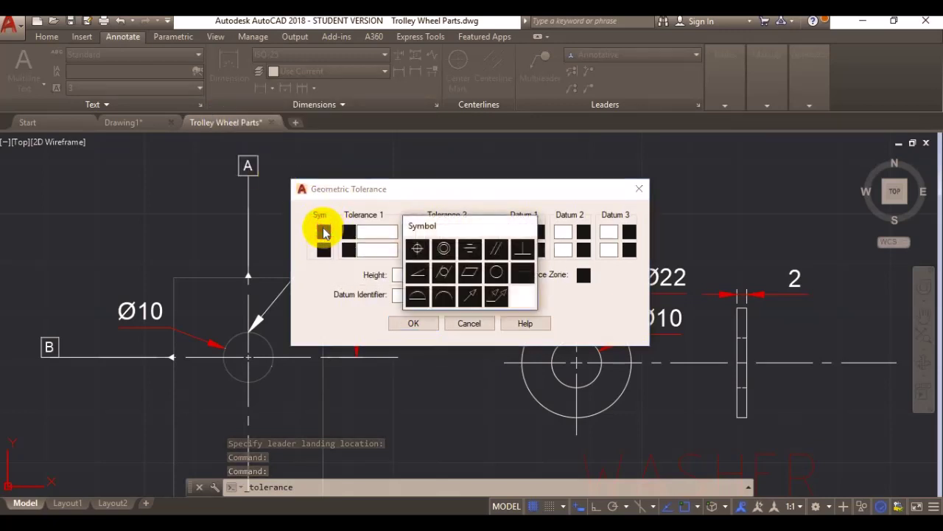
click(419, 251)
click(349, 233)
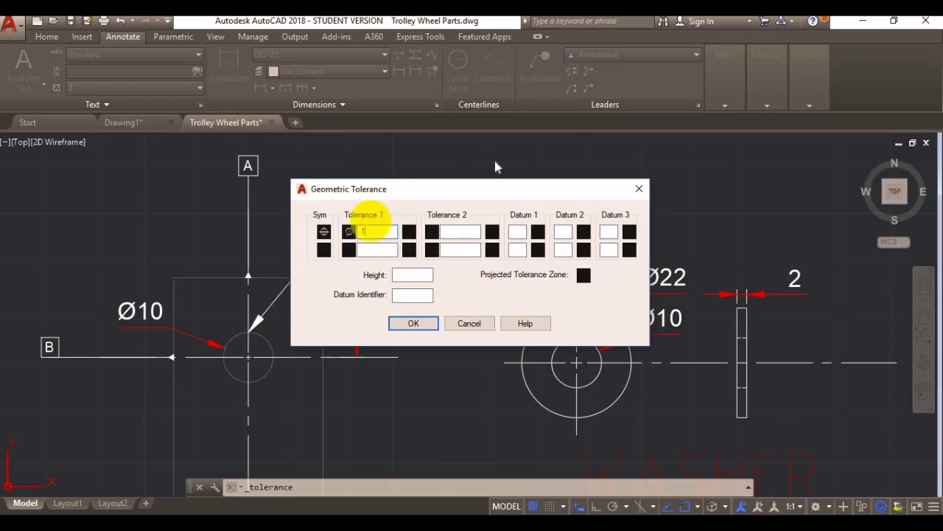
text(.1)
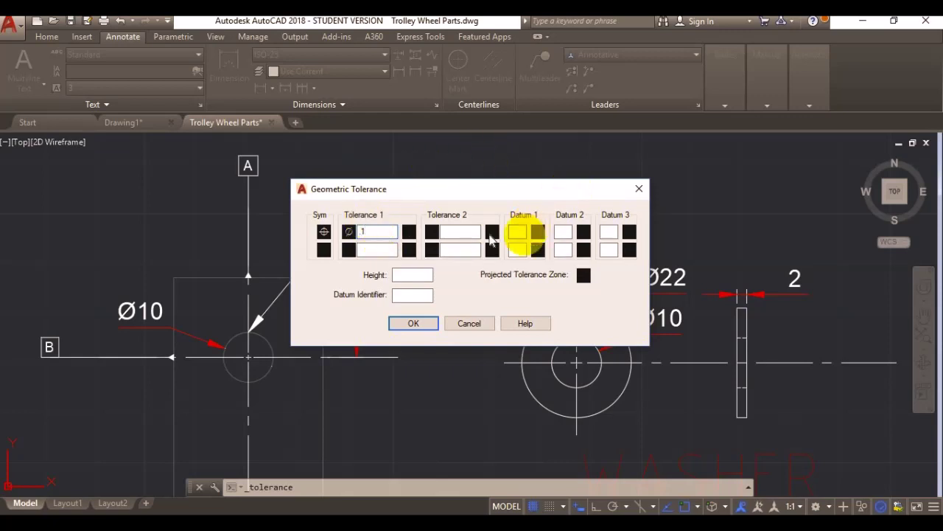
click(411, 238)
click(430, 272)
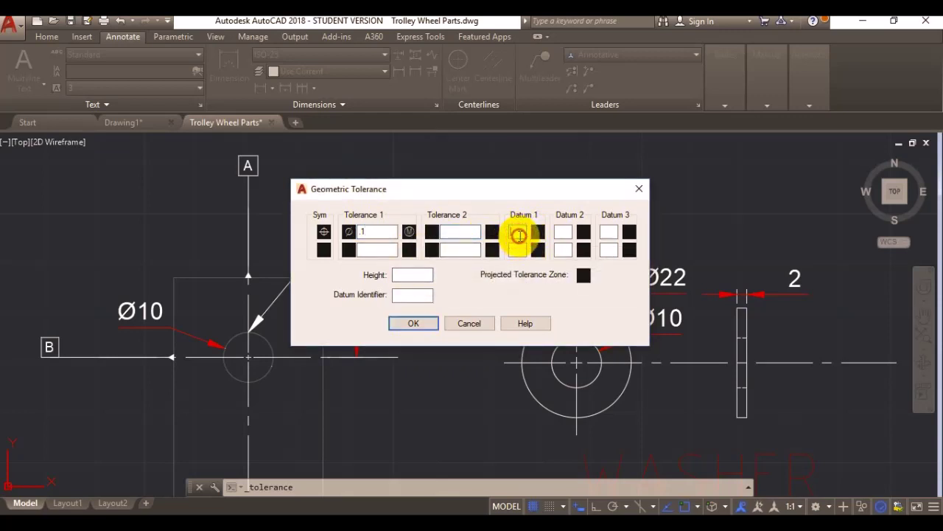
text(A)
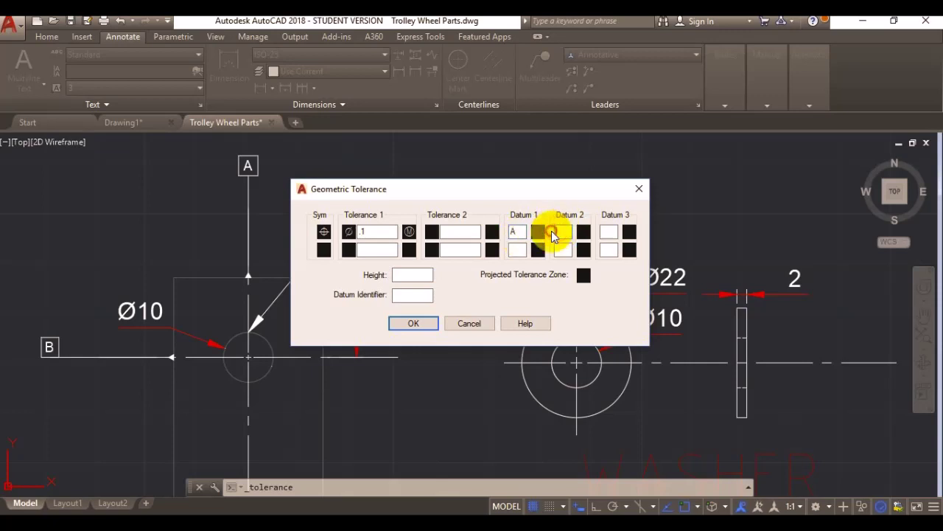
click(418, 317)
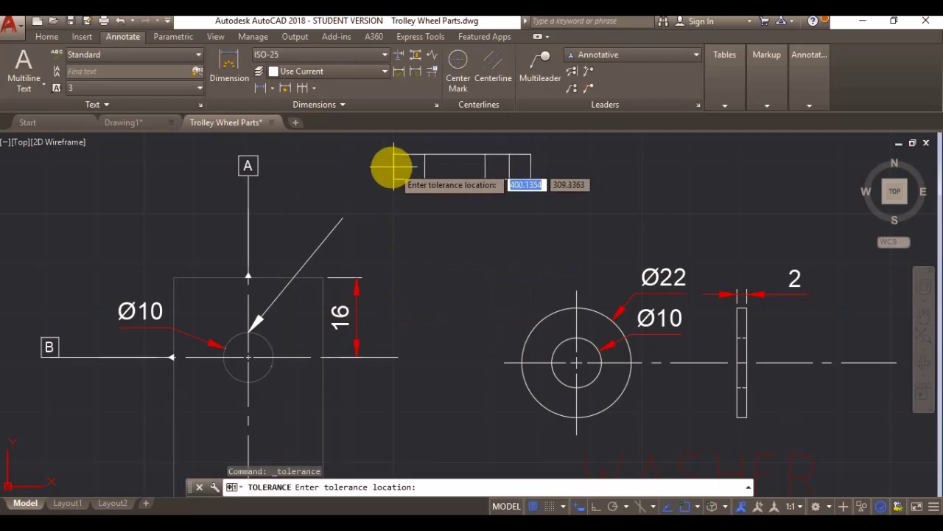
Step: Place the Ø1 position frame referencing A and B at the Ø10 hole's leader end
click(344, 217)
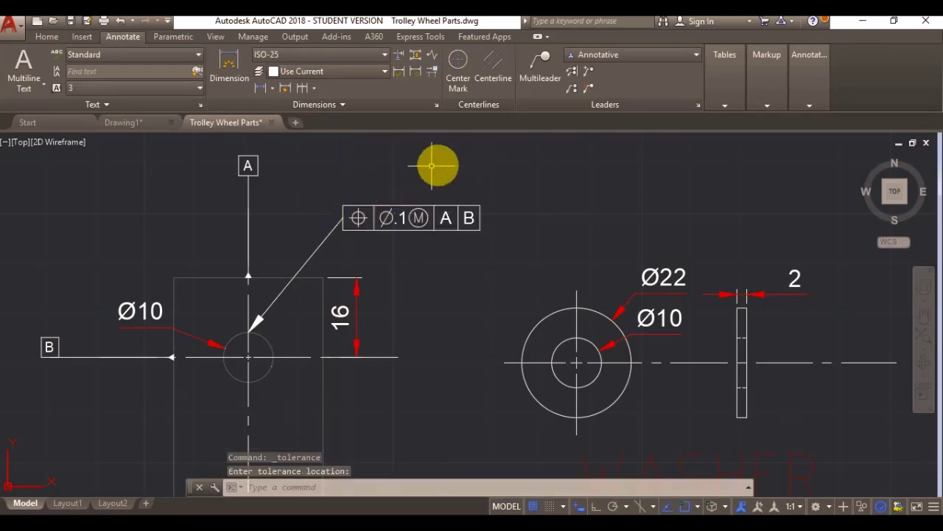
scroll(424, 162, down, 2)
middle_drag(412, 161, 506, 196)
scroll(447, 218, up, 2)
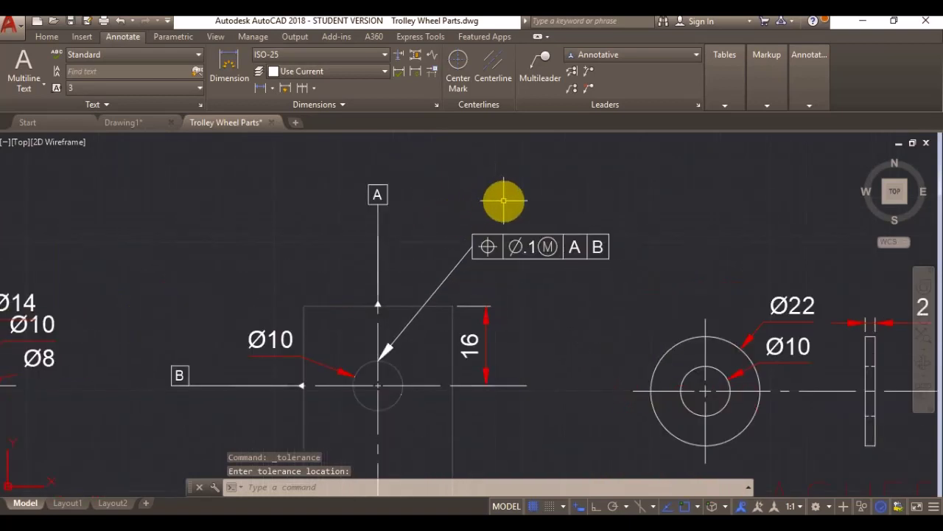
scroll(386, 251, down, 4)
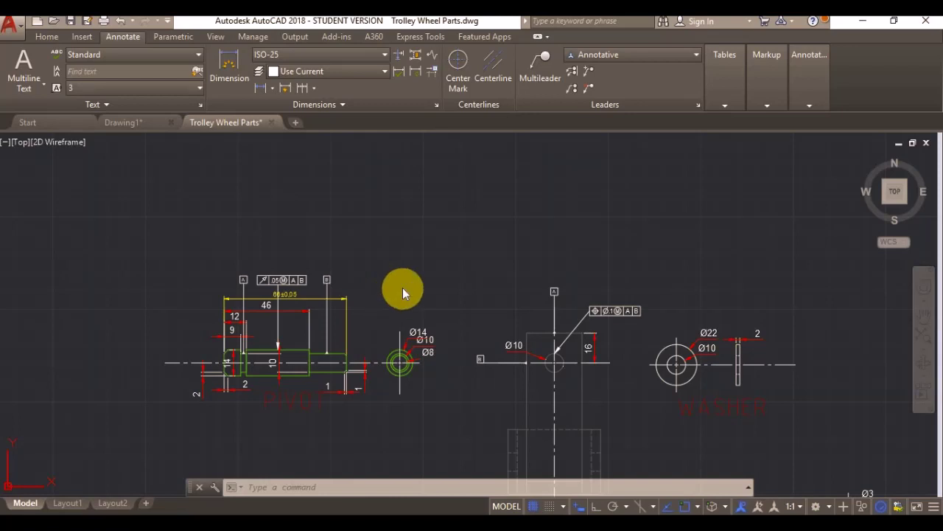
scroll(402, 287, up, 2)
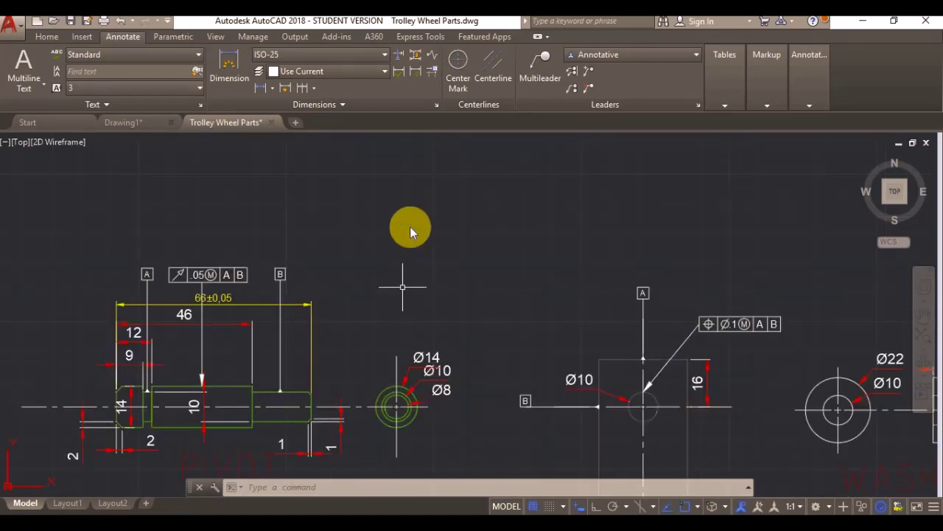
Step: Dismiss the shortcut menu, then start and cancel a first line attempt above the pivot shaft
right_click(409, 230)
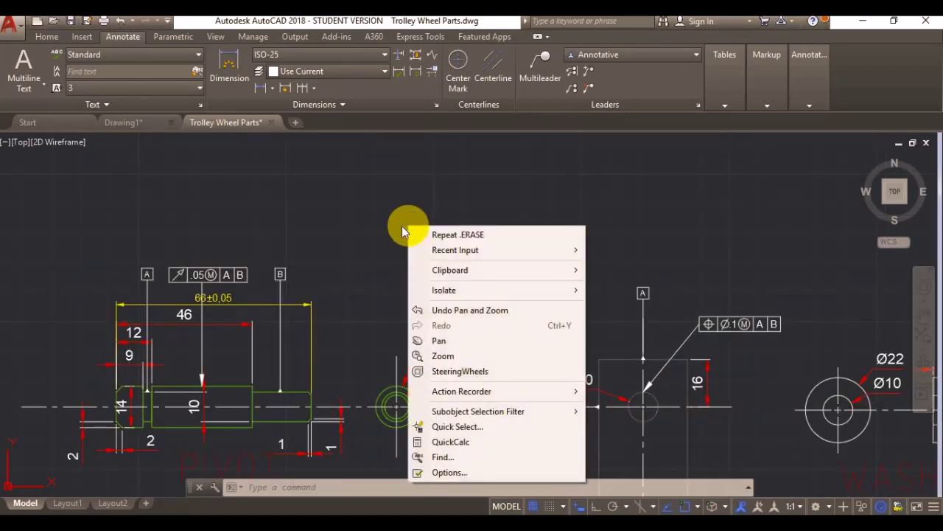
click(400, 228)
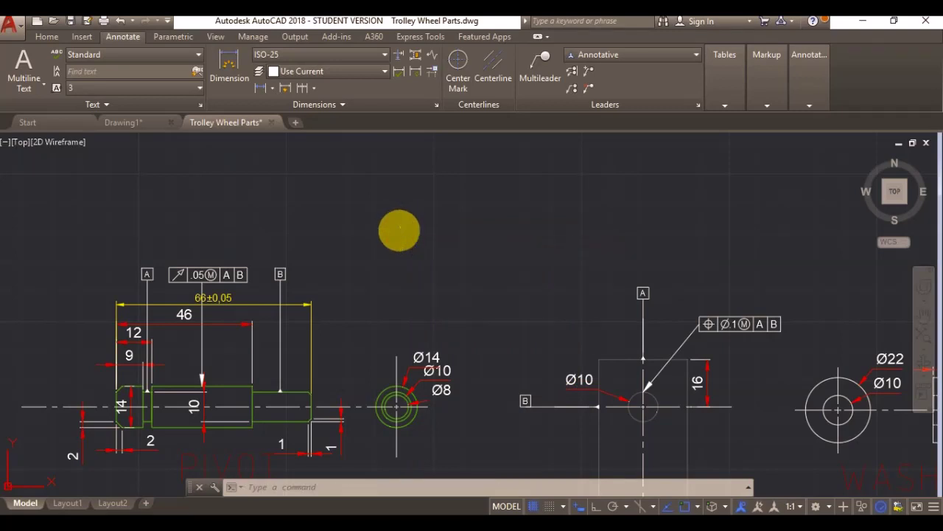
key(Return)
key(Escape)
Step: Start a line (L) in empty space and draw a 1.7-long first leg at 60°
text(l)
key(Return)
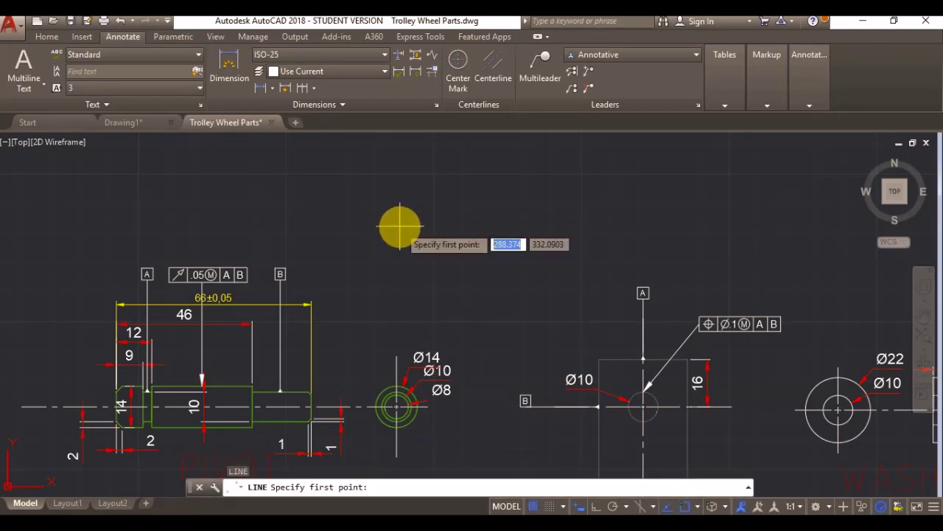
click(389, 225)
scroll(389, 224, up, 5)
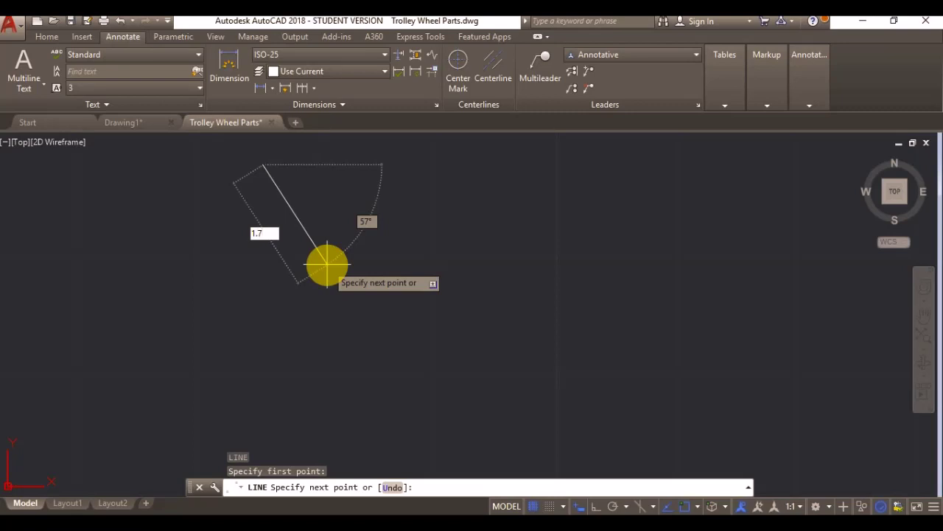
key(Tab)
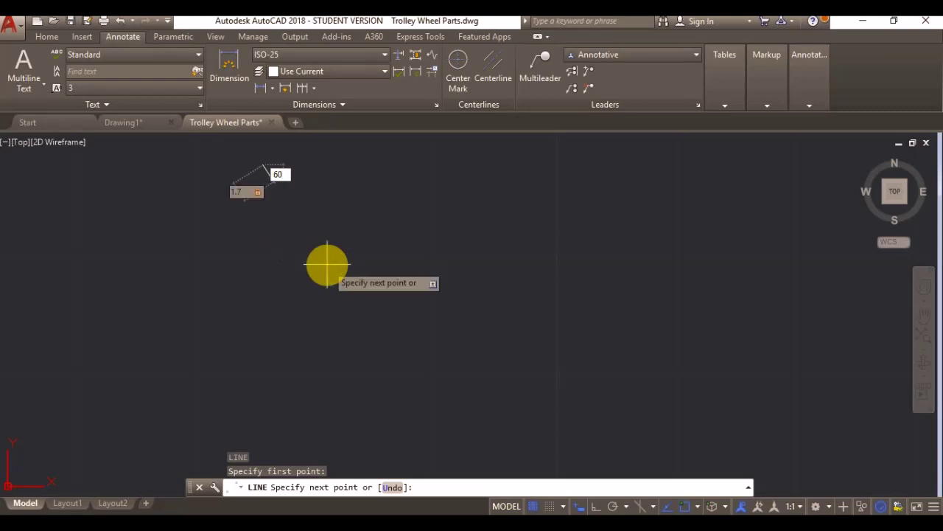
key(Return)
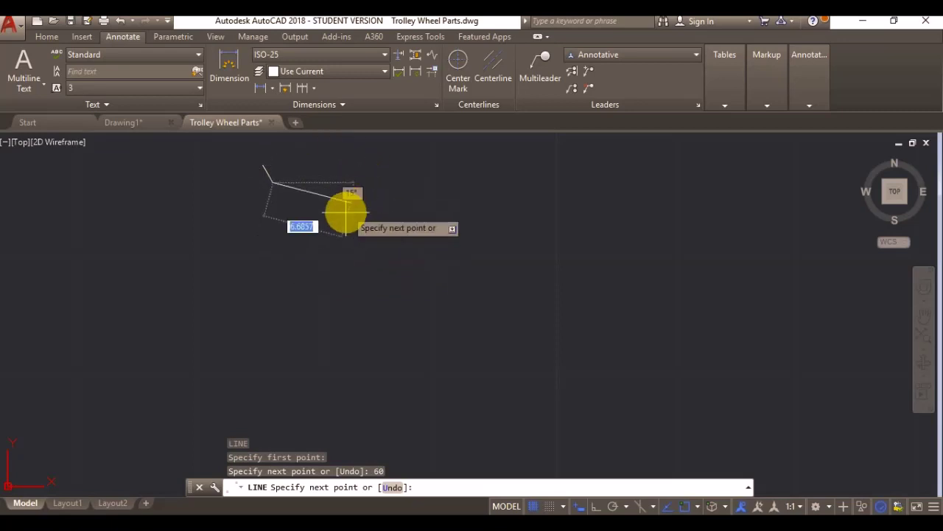
Step: Add the 3.5-long second leg at 60° to complete the check mark
scroll(288, 227, down, 2)
middle_drag(289, 227, 260, 324)
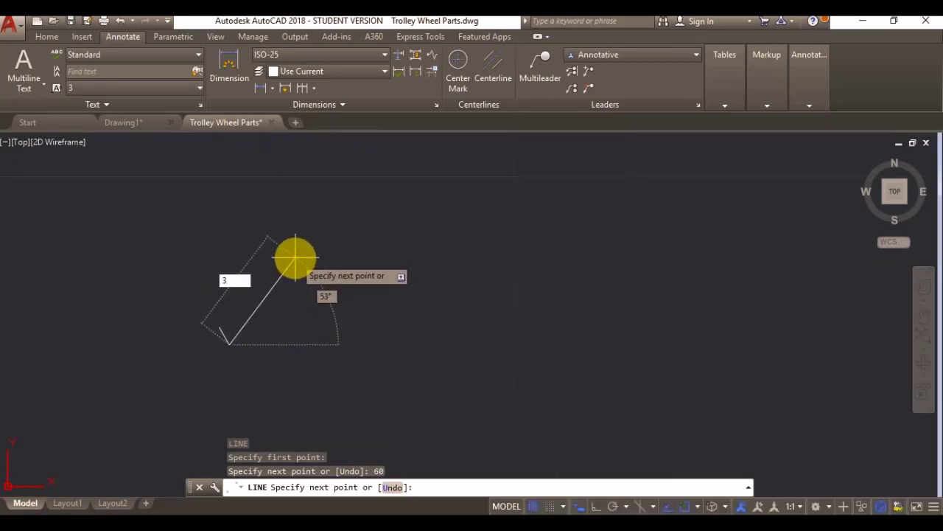
key(Tab)
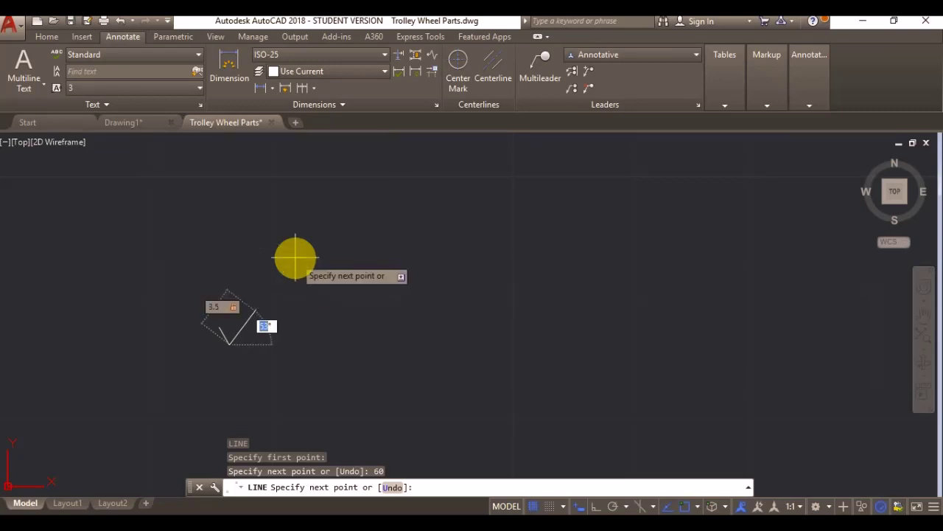
text(60)
key(Return)
key(Escape)
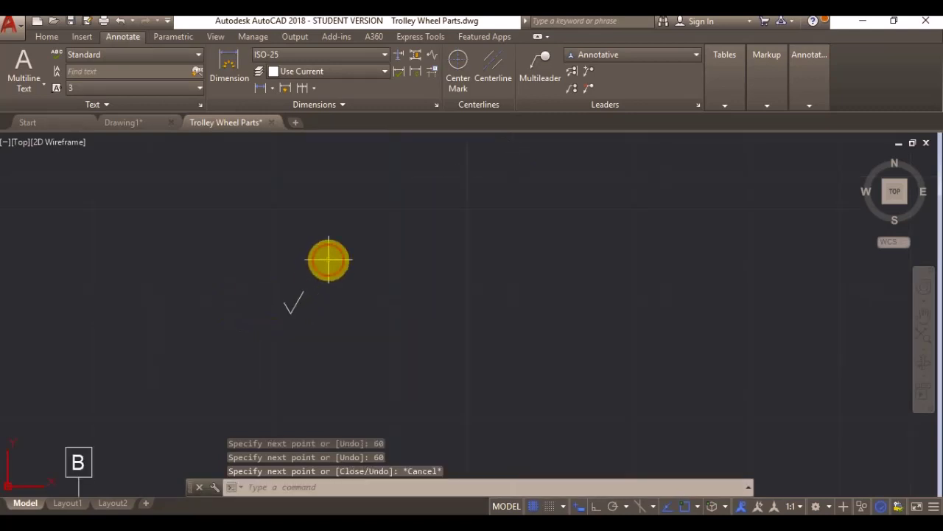
click(329, 259)
Step: Move both check-mark lines by their bottom point onto the pivot shaft's top edge, beside datum B
click(280, 315)
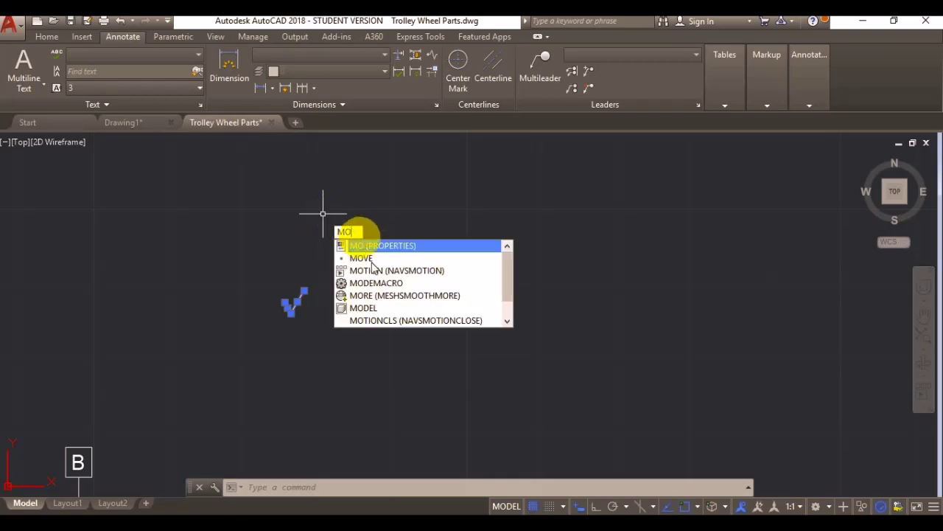
key(Return)
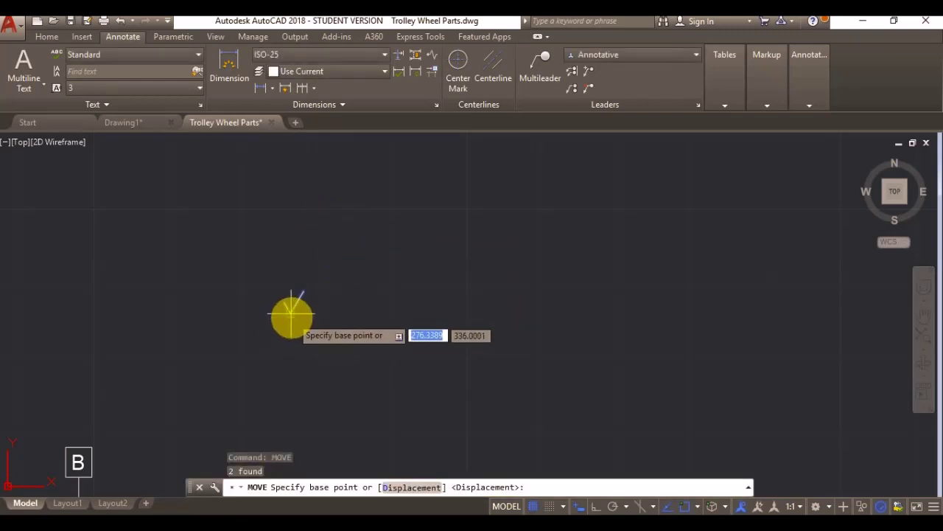
click(291, 312)
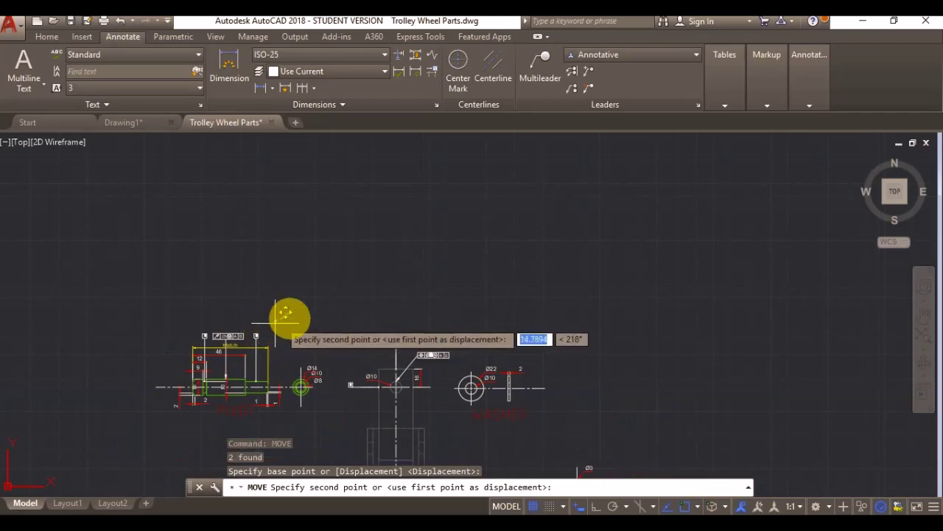
scroll(300, 362, up, 4)
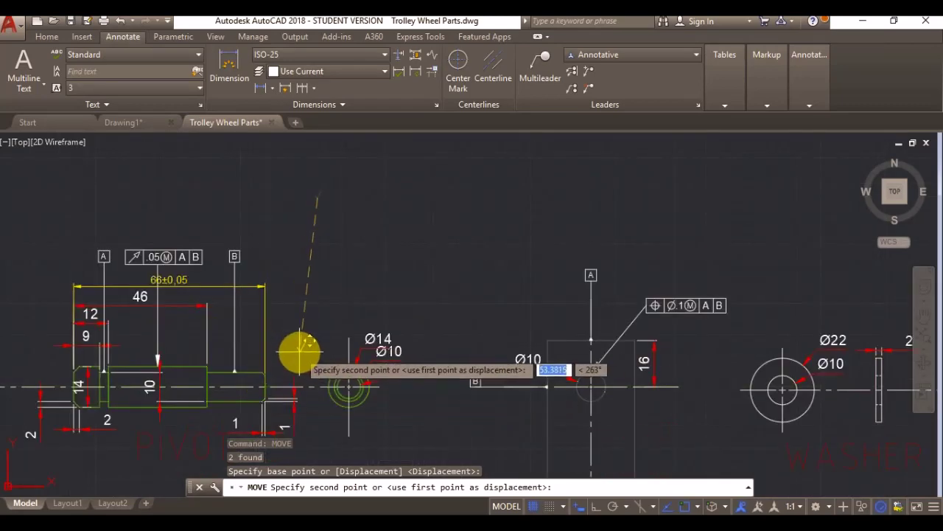
mouse_move(295, 351)
middle_down()
mouse_move(326, 307)
mouse_move(405, 283)
mouse_move(414, 292)
middle_up()
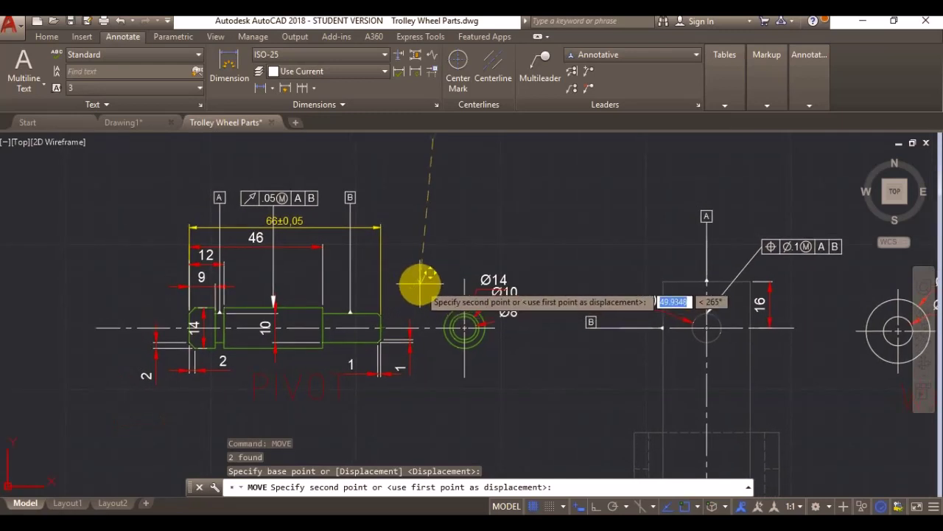
scroll(387, 294, up, 2)
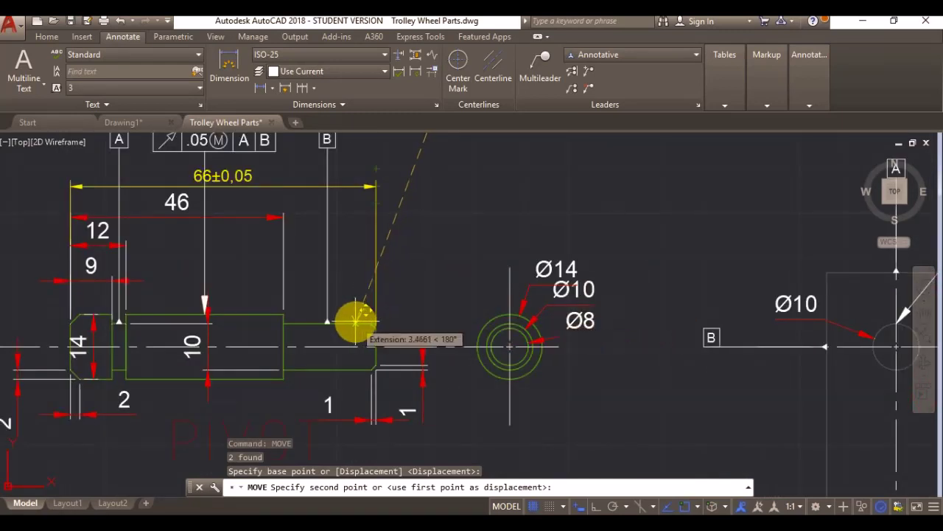
click(345, 317)
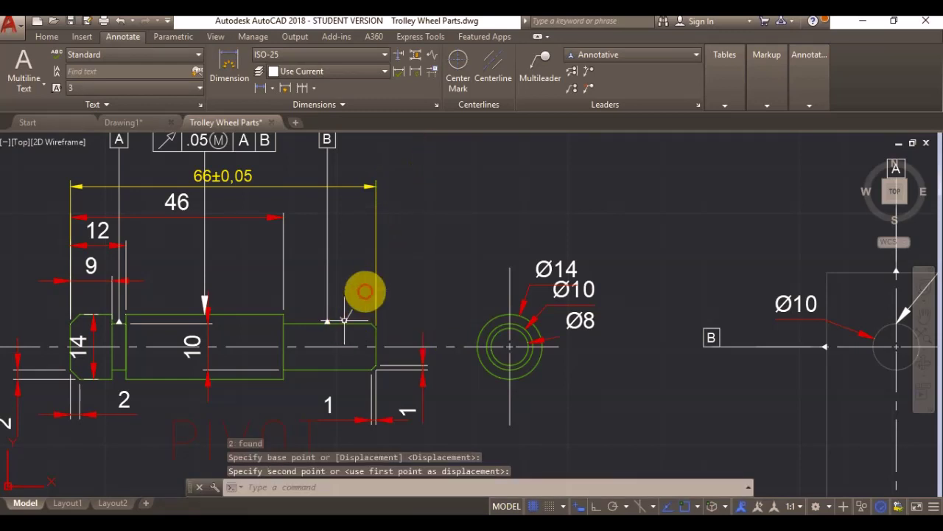
scroll(362, 307, up, 4)
middle_drag(328, 296, 386, 295)
scroll(383, 295, up, 2)
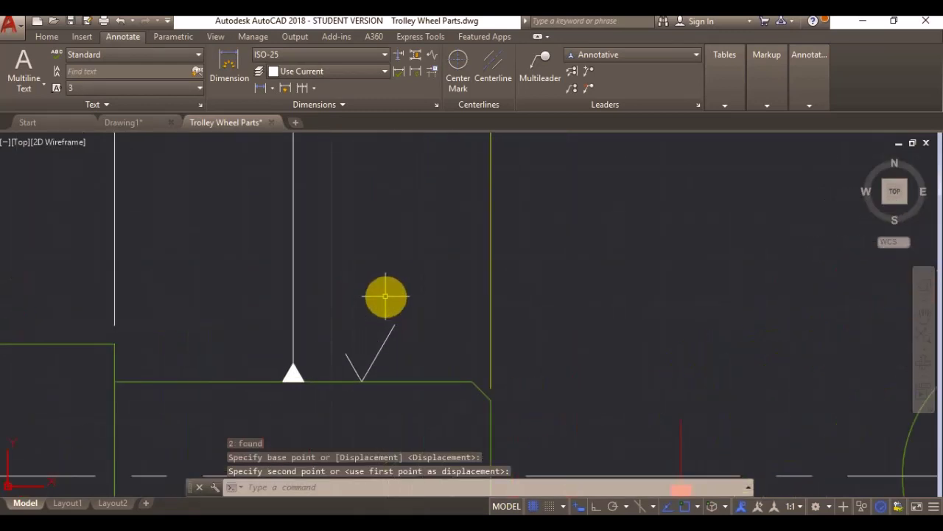
Step: Add single-line text '1' at height 1 and rotation 0 beside the check mark, with Ortho on
click(44, 89)
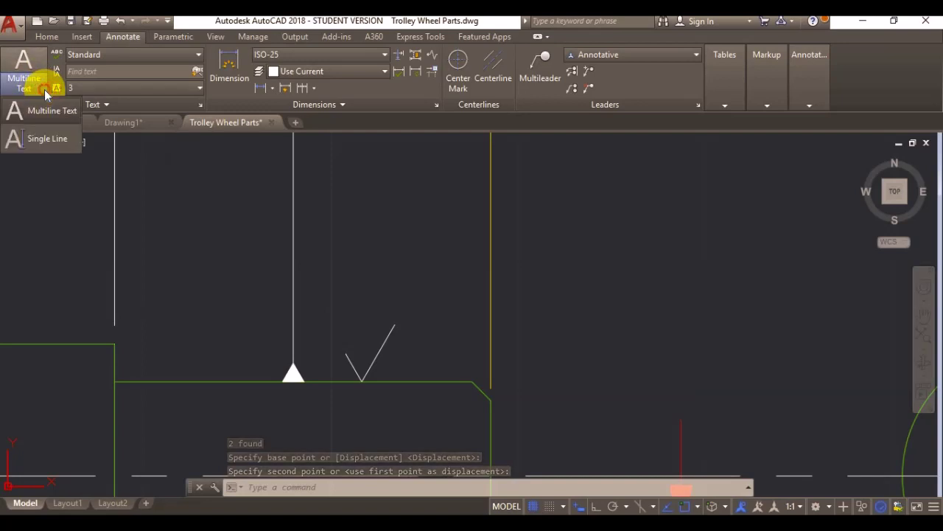
click(40, 140)
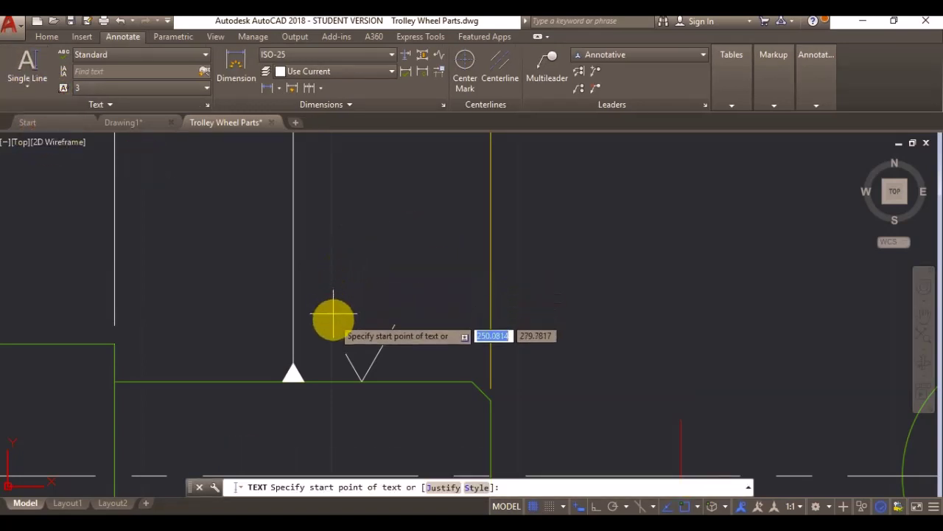
click(346, 354)
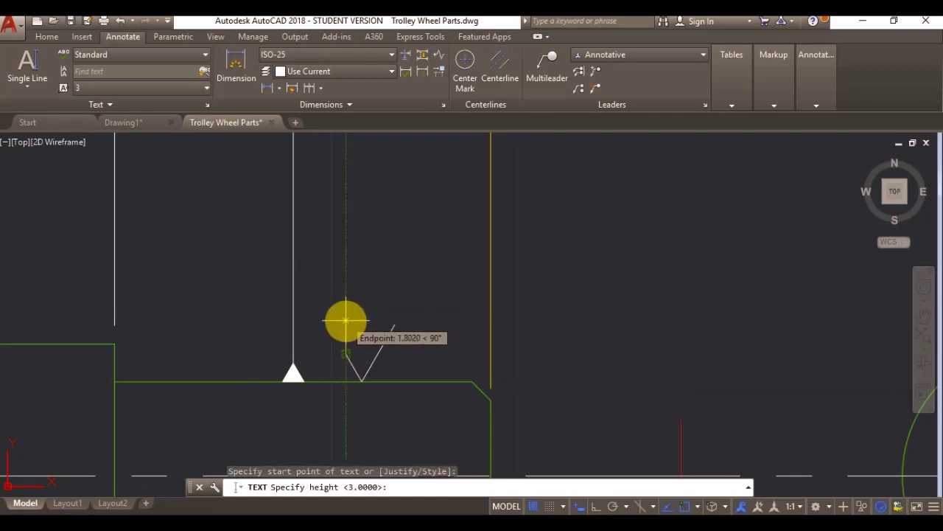
key(F8)
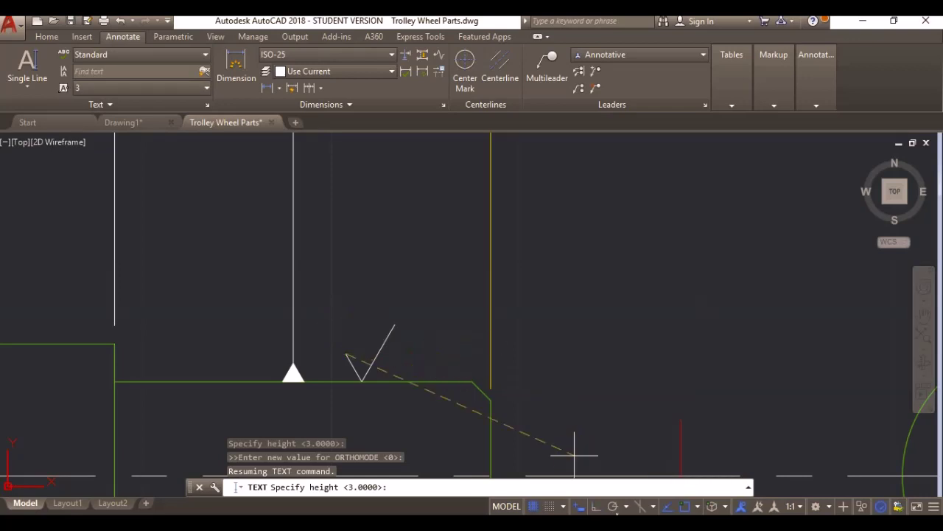
click(594, 506)
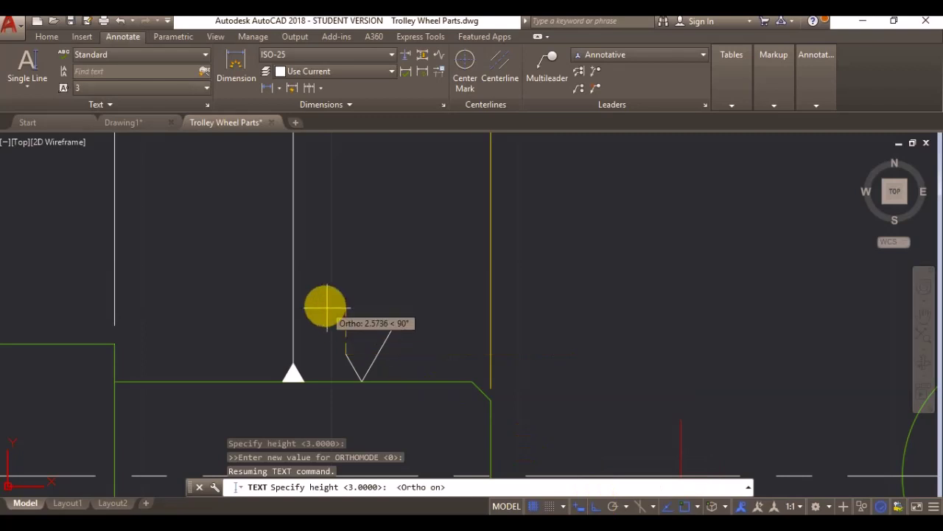
text(1)
key(Return)
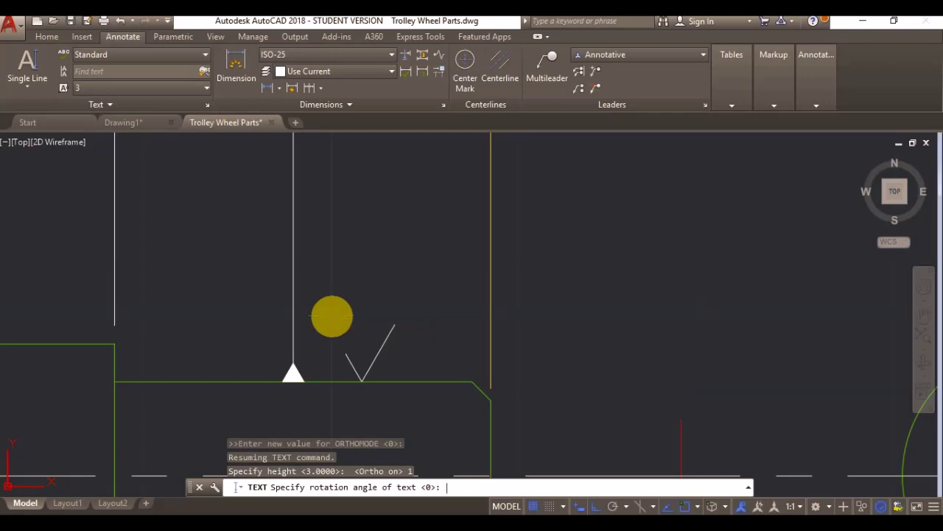
key(Return)
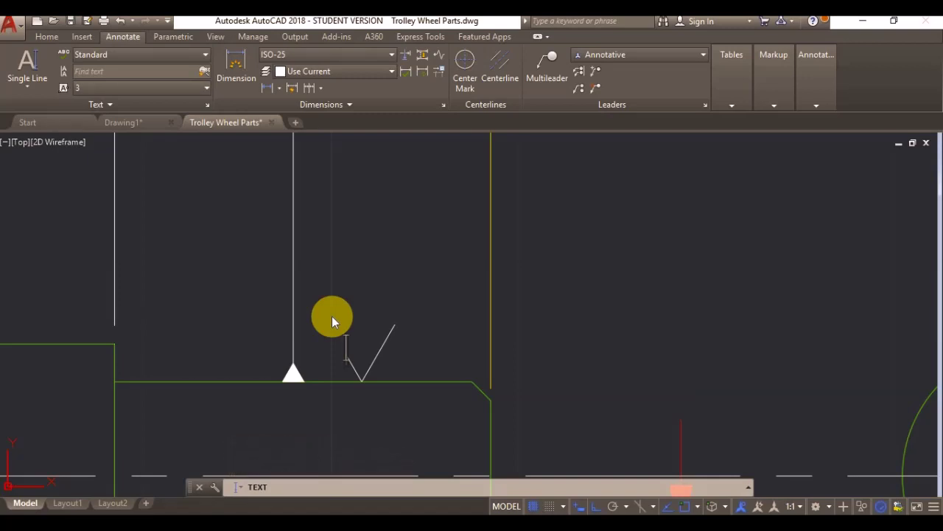
text(1)
key(Return)
click(385, 266)
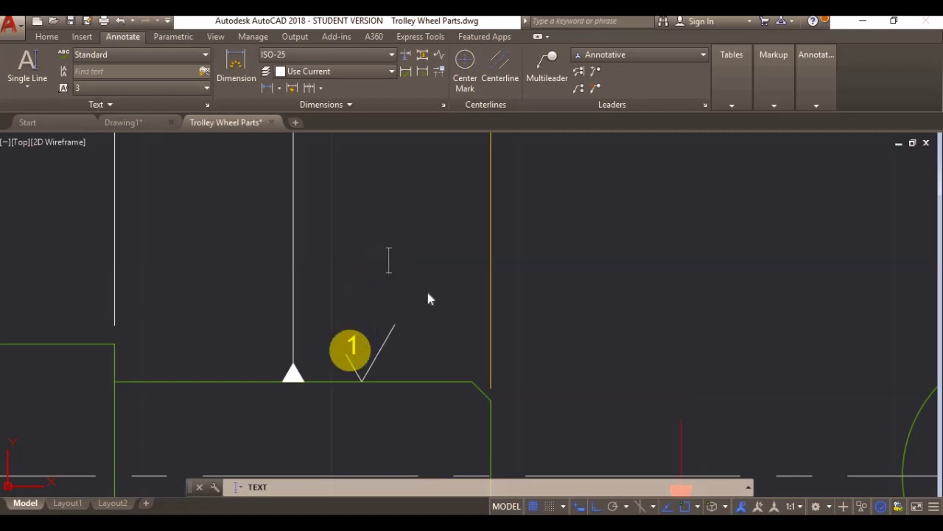
scroll(424, 293, down, 4)
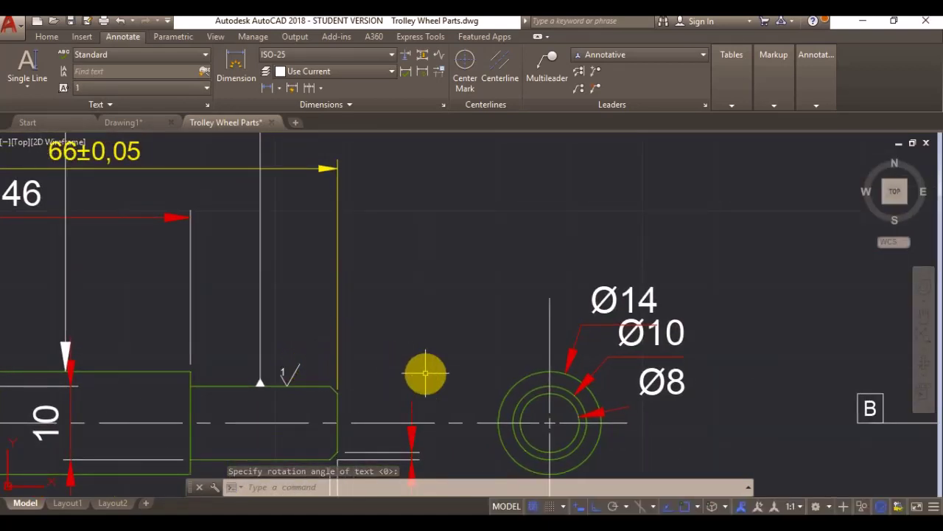
scroll(390, 299, down, 2)
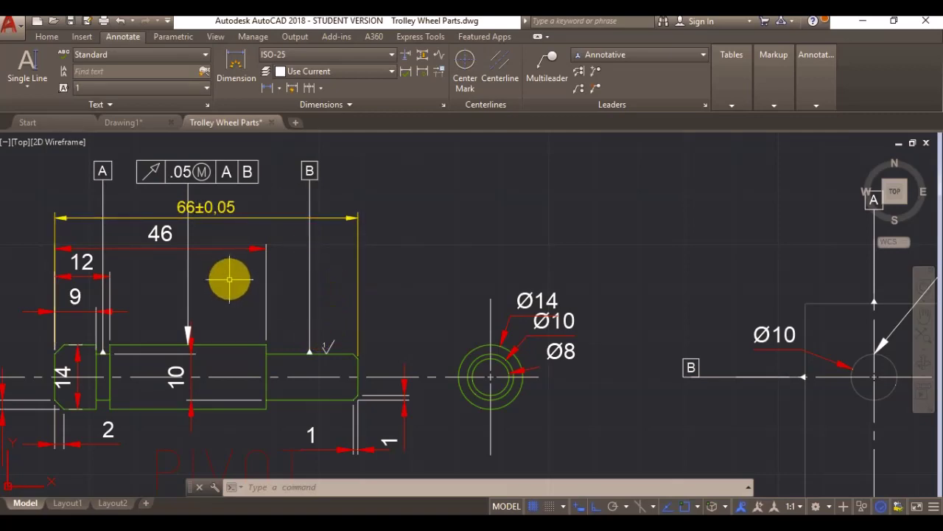
mouse_move(190, 291)
middle_down()
mouse_move(353, 291)
mouse_move(276, 297)
mouse_move(298, 296)
middle_up()
scroll(298, 296, down, 2)
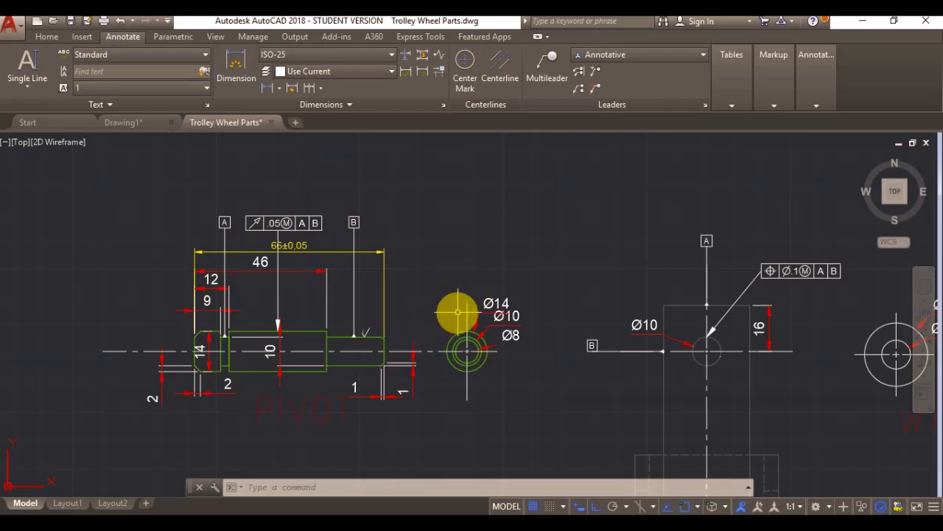